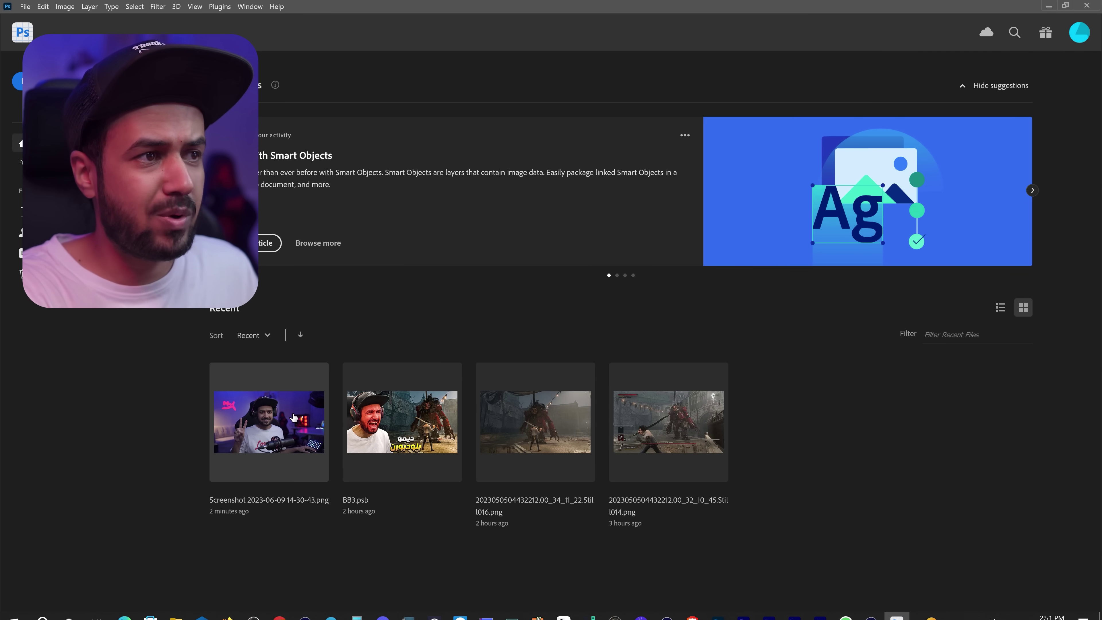
Open the recent webcam screenshot and marquee the Arabic caption at the right edge.
left_click(294, 419)
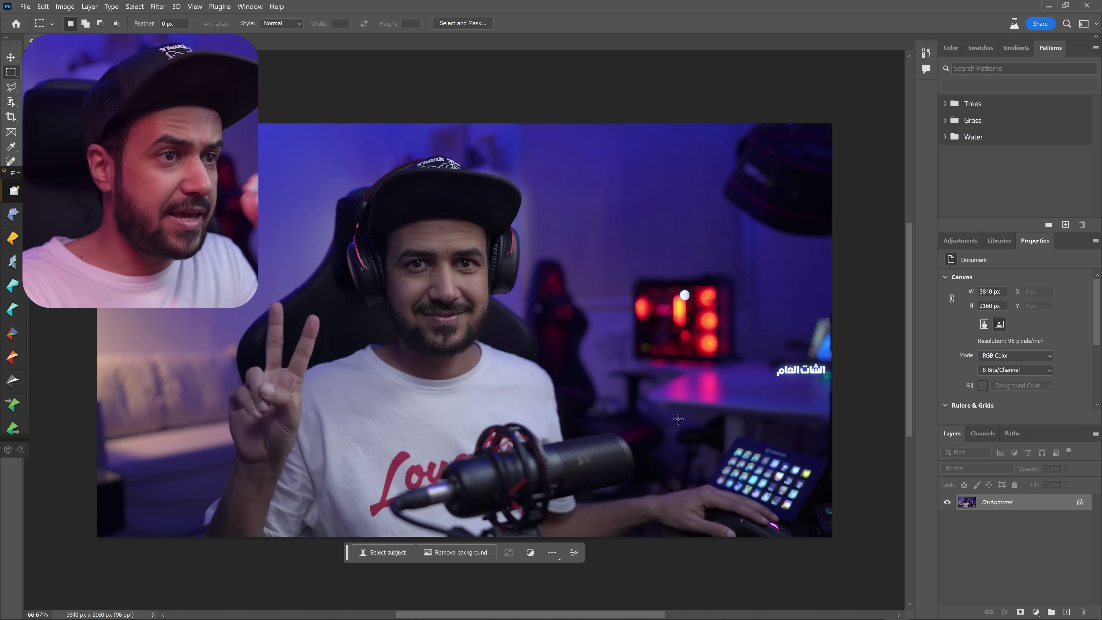
left_click(848, 347)
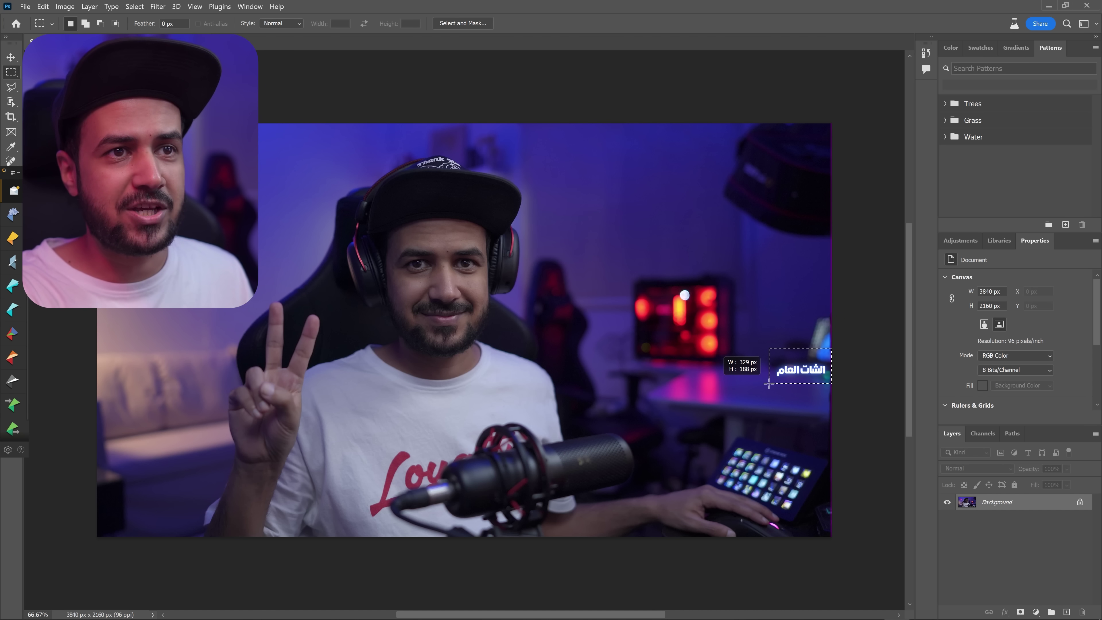
left_click_drag(849, 348, 768, 383)
type("remove this")
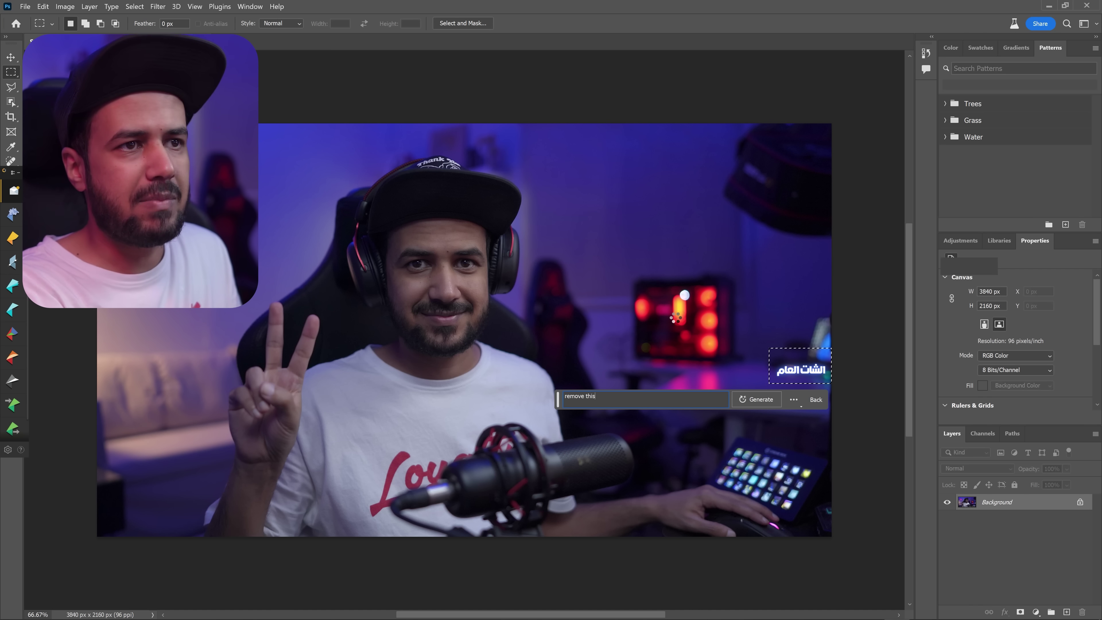
Erase the caption with a 'remove this' Generative Fill and browse its variations.
key("Return")
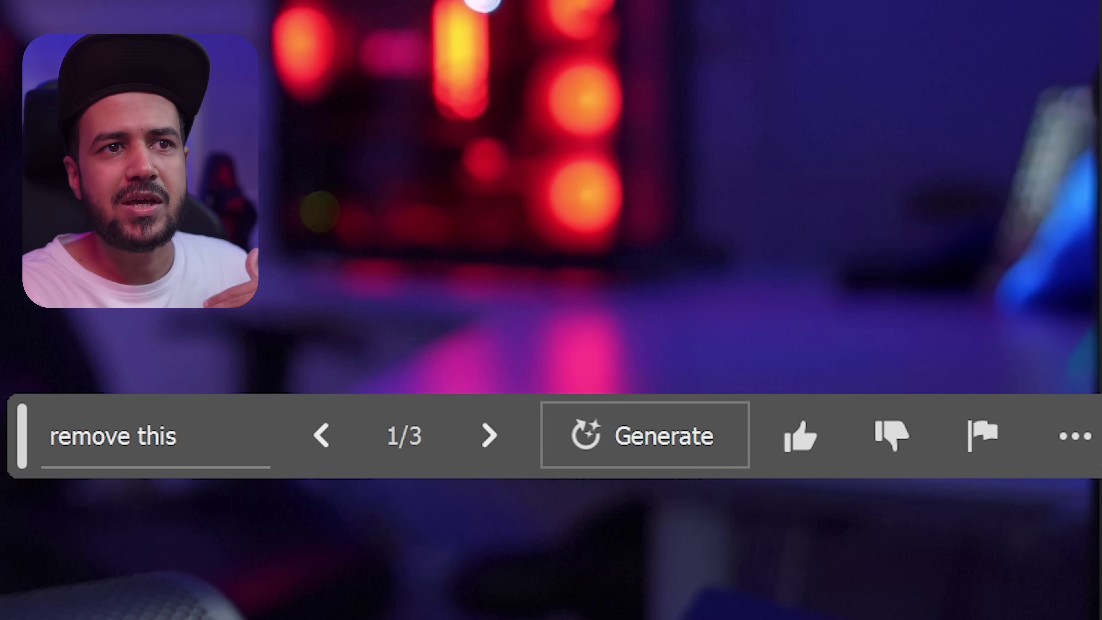
left_click(459, 433)
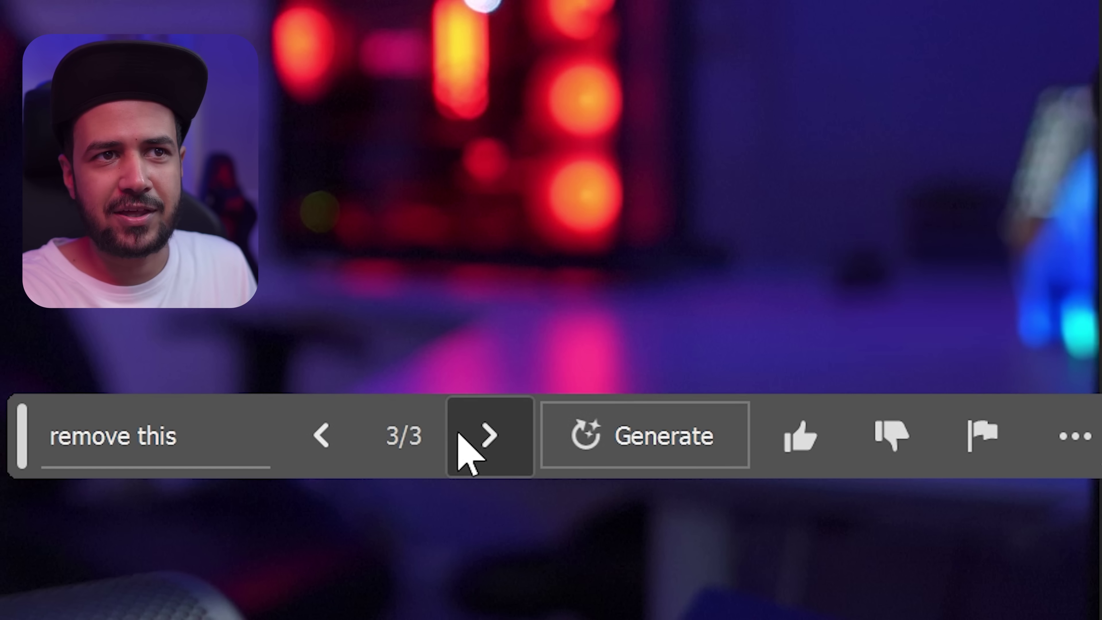
left_click(459, 433)
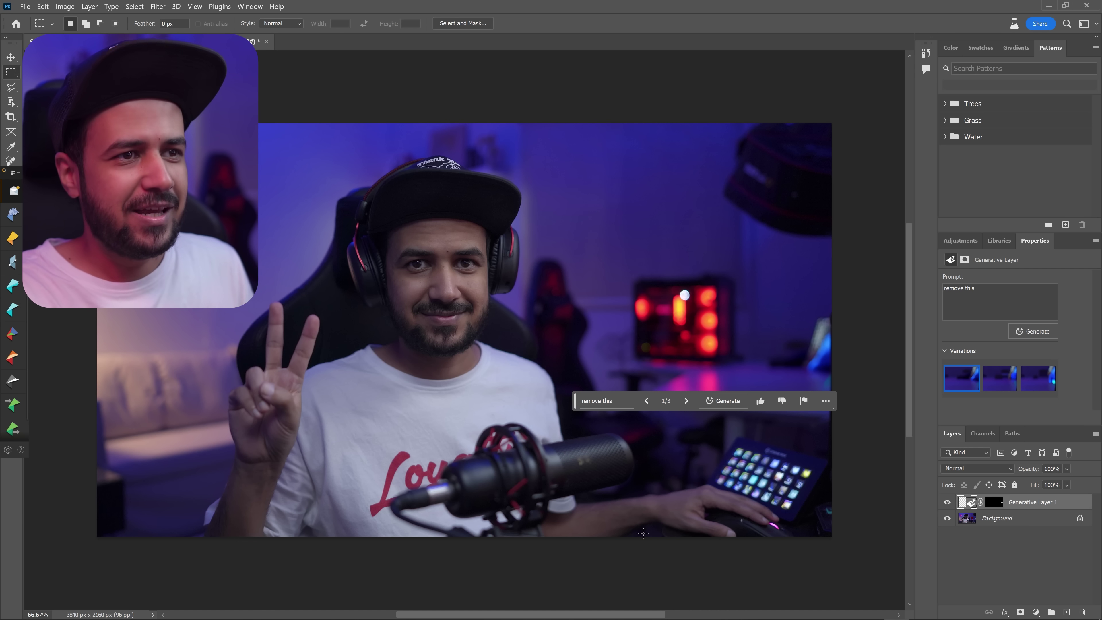
left_click(362, 552)
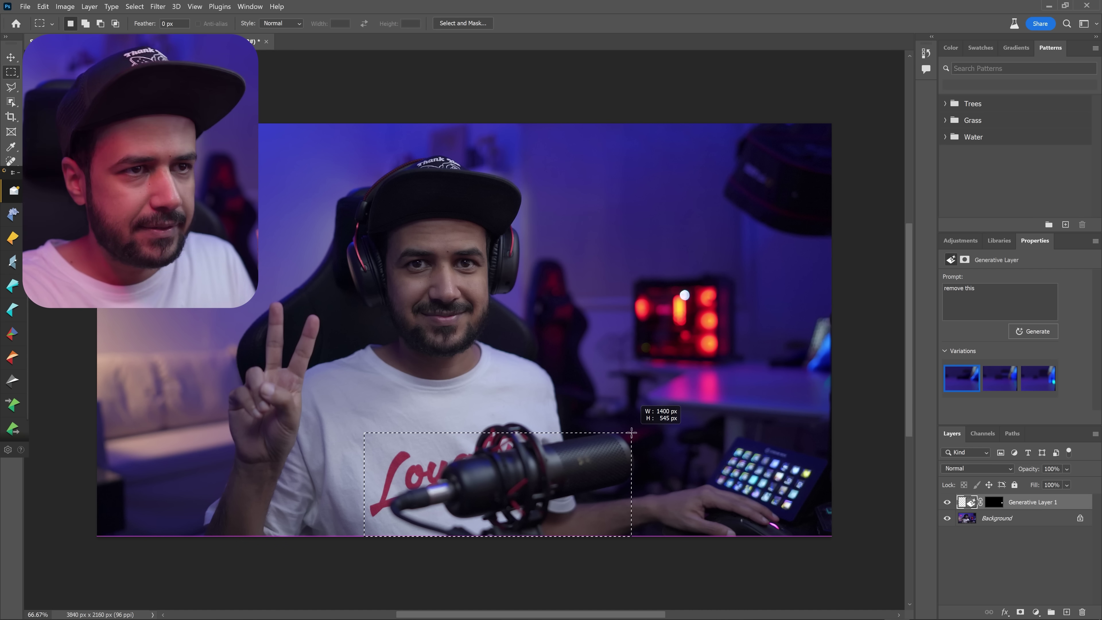
Select the microphone and red shirt lettering and generate a 'remove this' fill over them.
left_click_drag(645, 424, 645, 427)
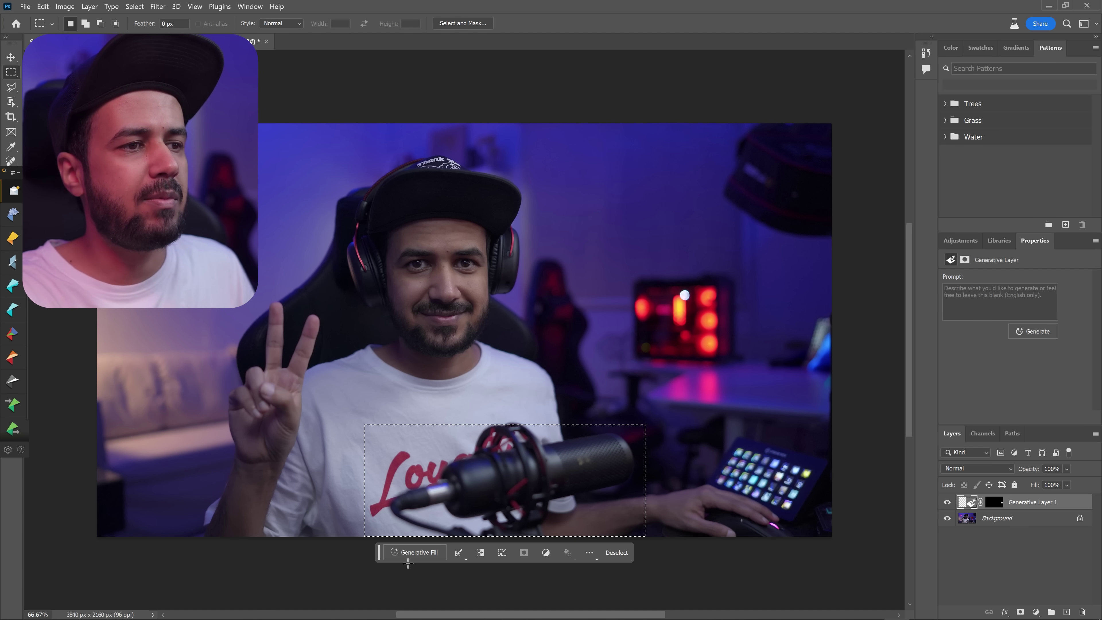
type("remove this")
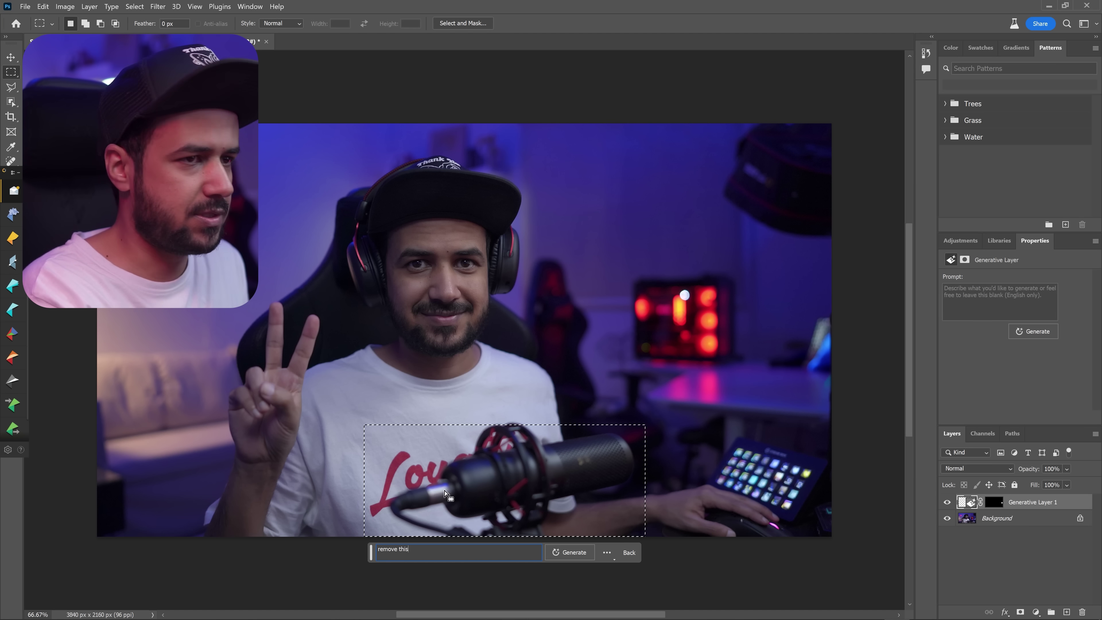
key("Return")
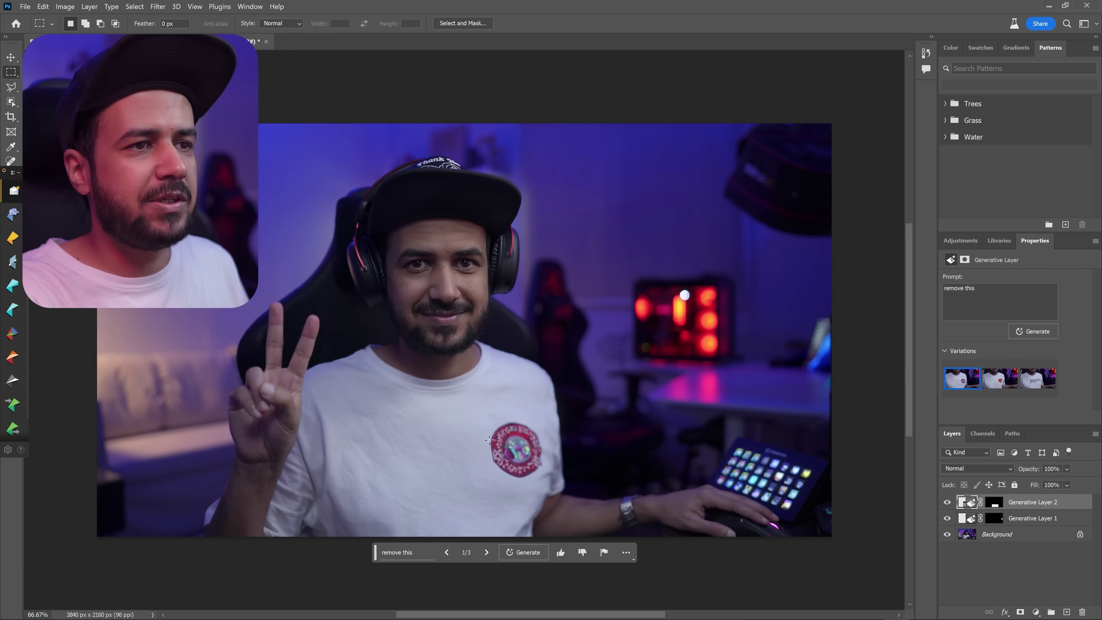
Marquee the round shirt emblem and erase it with a 'remove' Generative Fill.
left_click(478, 414)
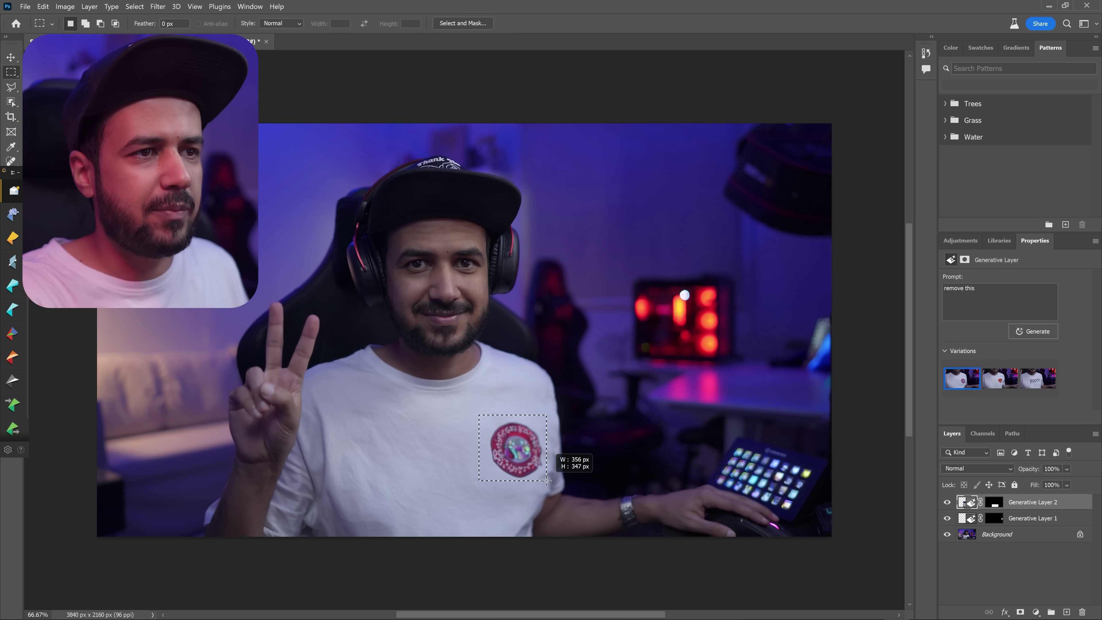
left_click_drag(547, 479, 546, 479)
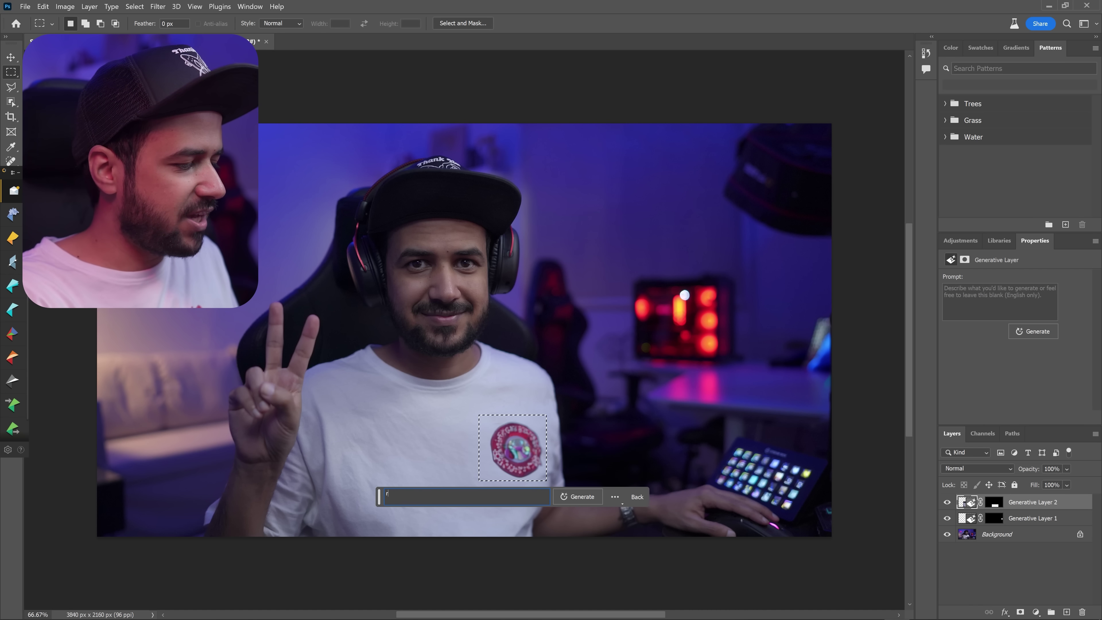
type("remove")
key("Return")
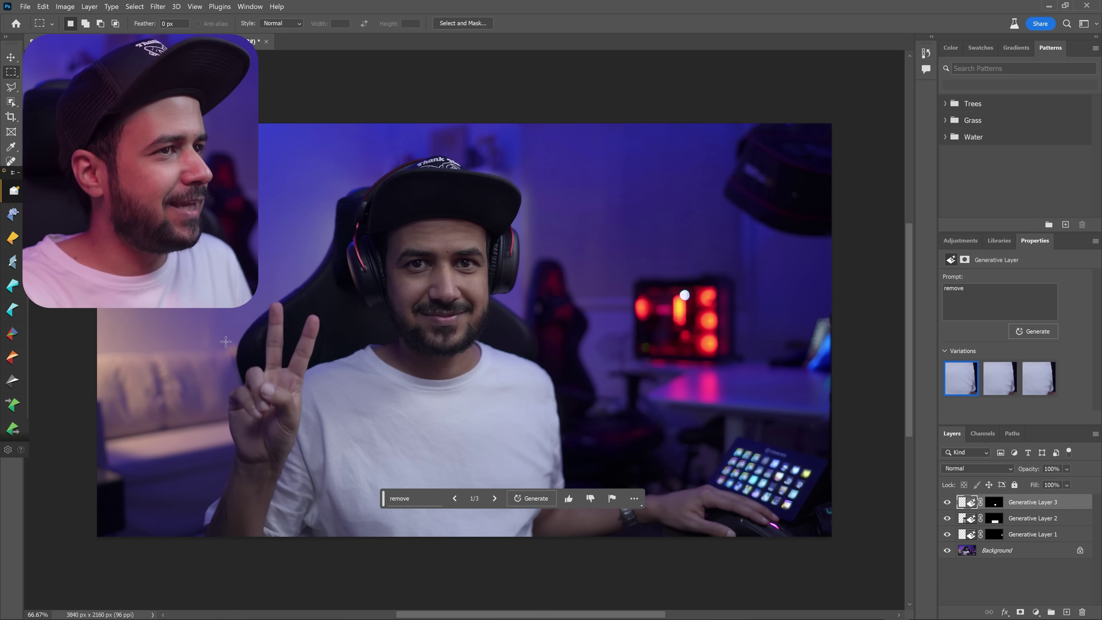
Select the raised peace-sign hand and generate a 'remove' fill over it.
left_click_drag(289, 416, 219, 290)
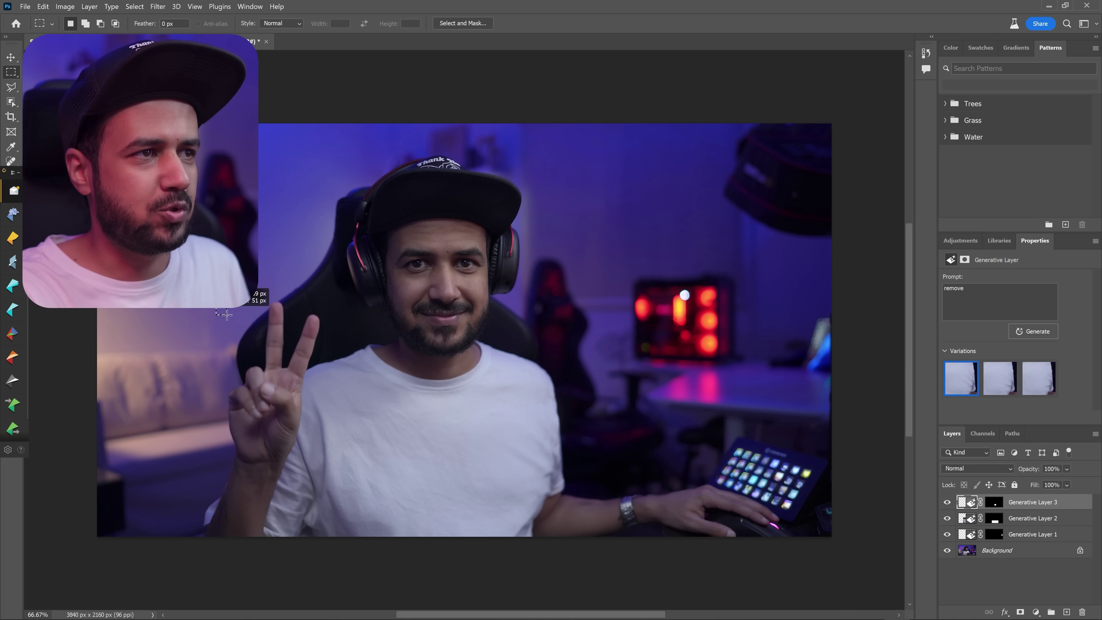
mouse_move(218, 311)
left_mouse_down()
mouse_move(343, 538)
mouse_move(210, 289)
left_mouse_up()
left_click(343, 554)
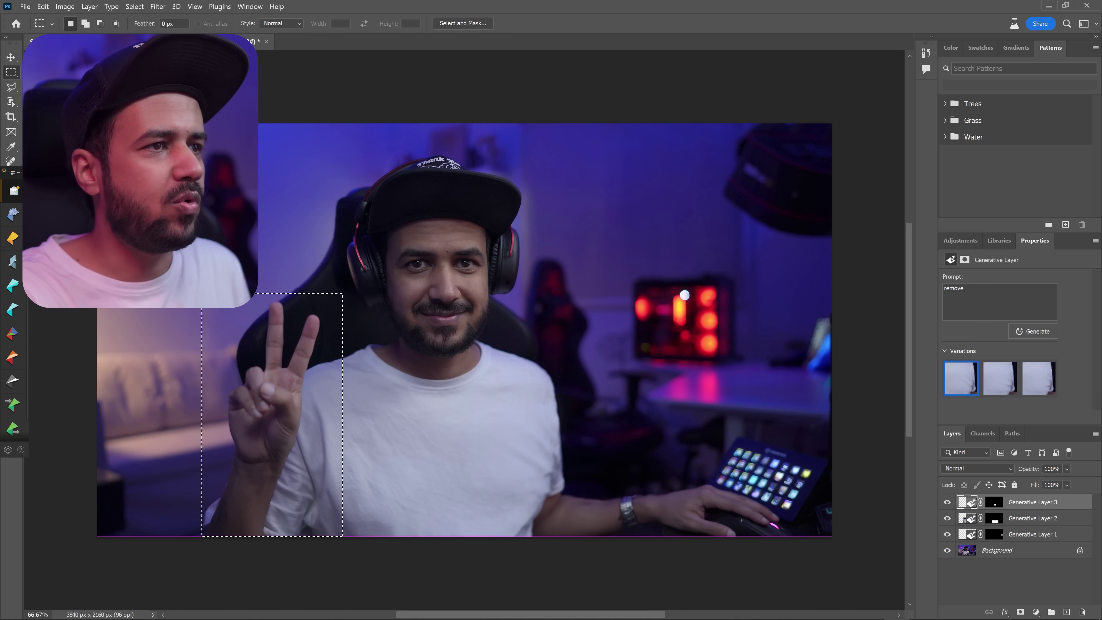
left_click_drag(201, 294, 202, 294)
left_click(185, 553)
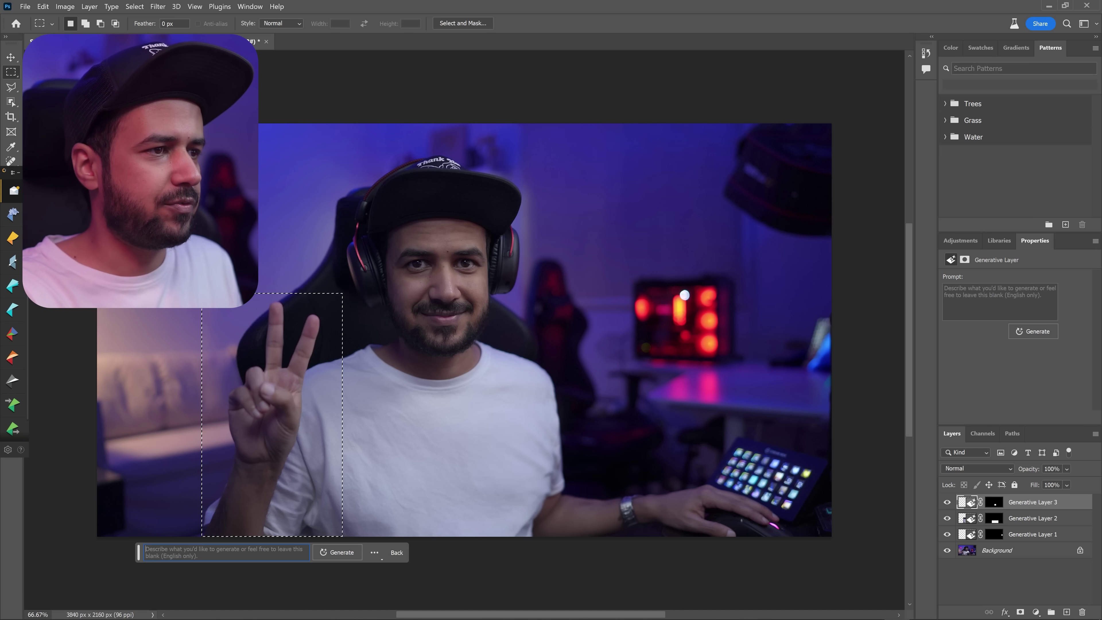
type("remove")
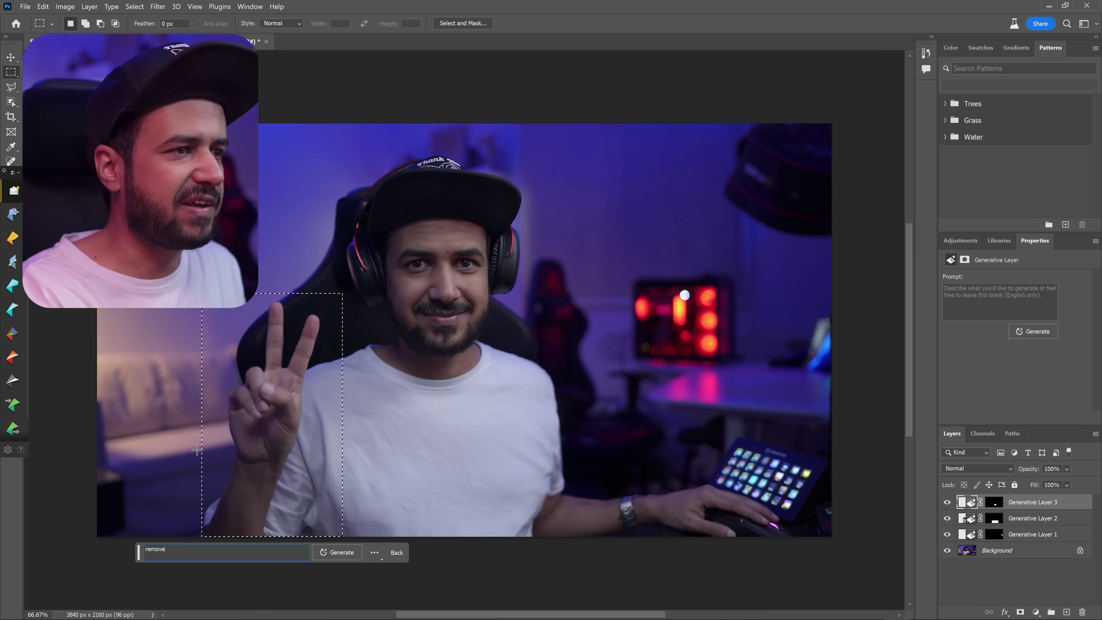
key("Return")
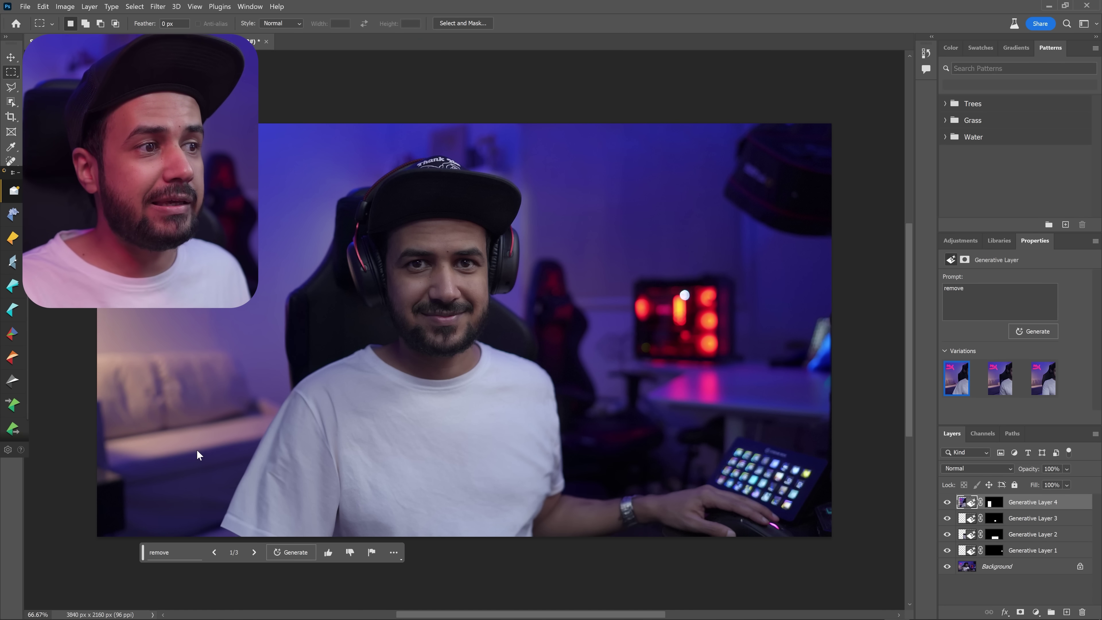
Cycle through the hand-removal variations, then undo so the hand returns.
left_click(254, 552)
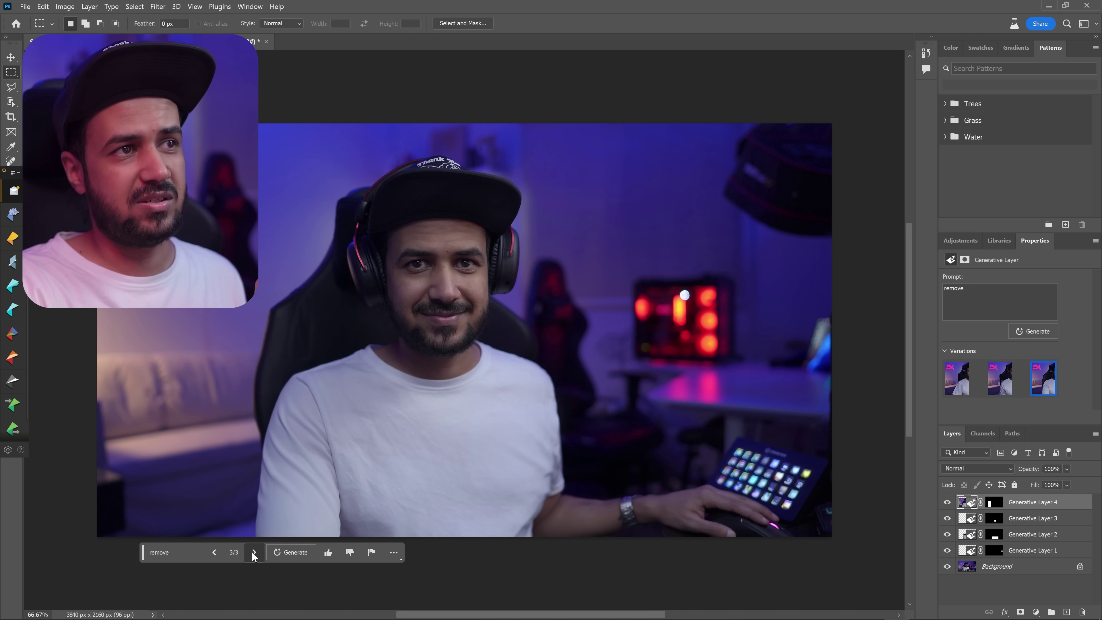
left_click(254, 552)
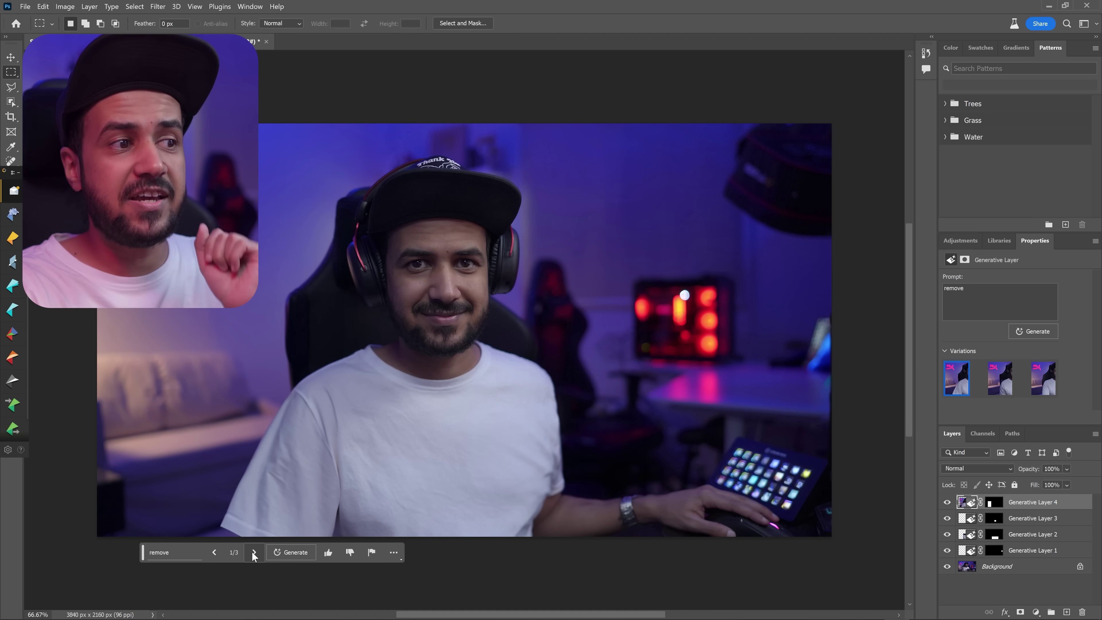
left_click(254, 553)
left_click(254, 552)
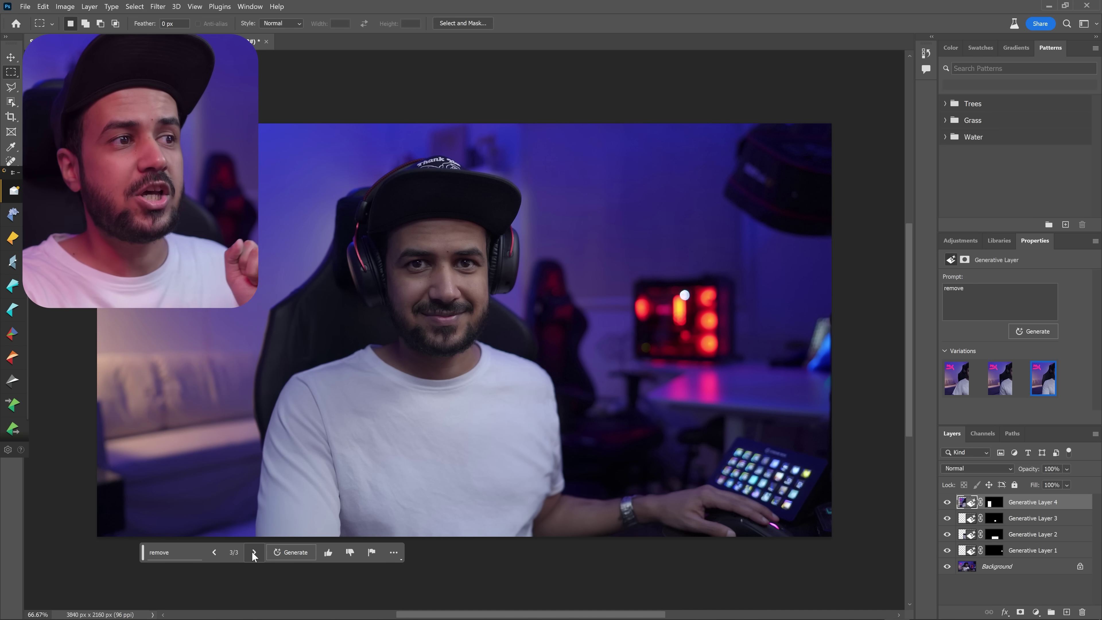
left_click(254, 552)
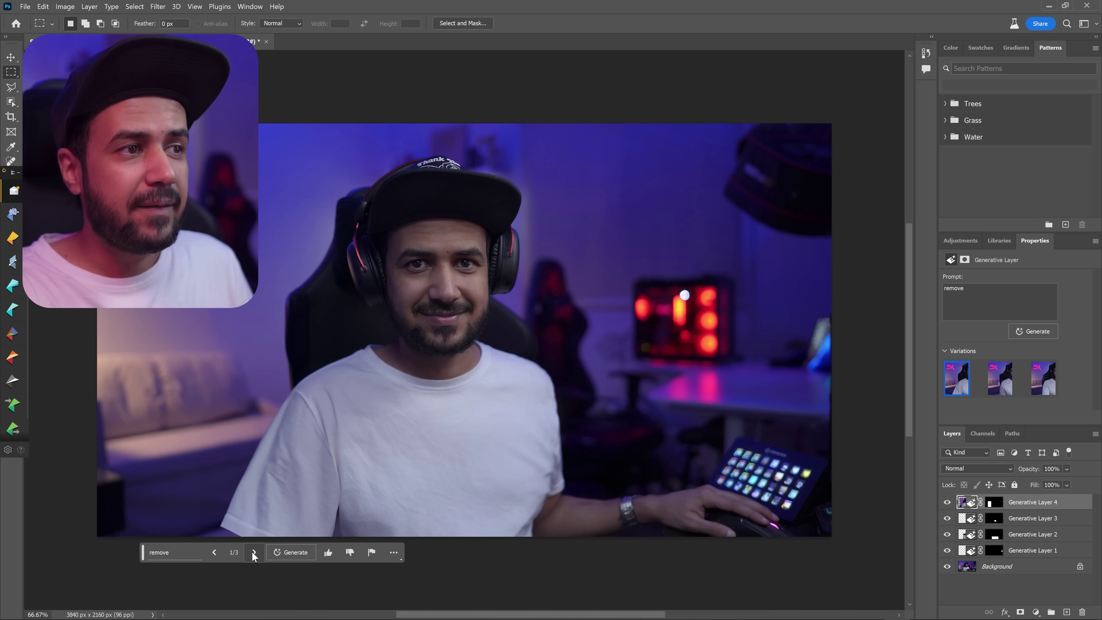
left_click(254, 552)
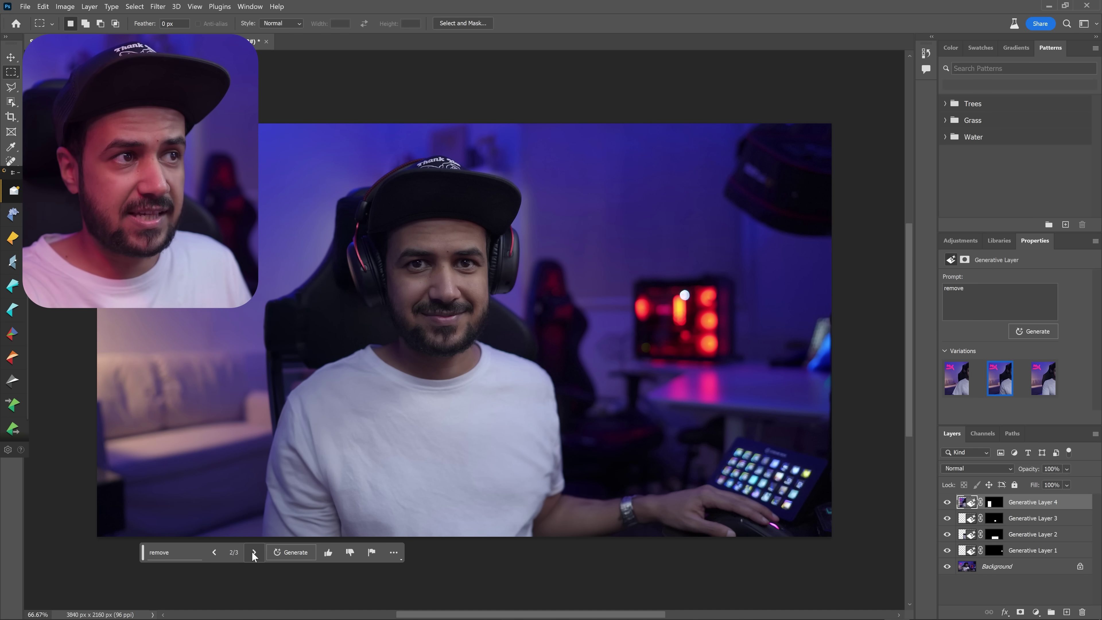
left_click(254, 552)
key("ctrl+z")
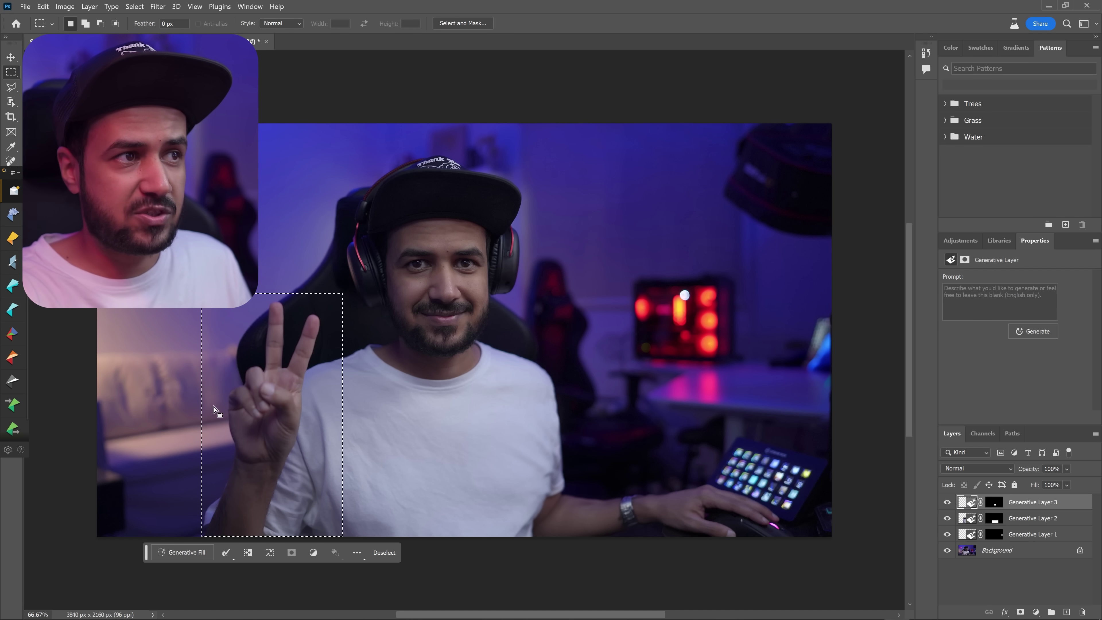
Trace a polygonal lasso outline around the raised hand and fingers.
scroll(352, 450, "up", 5)
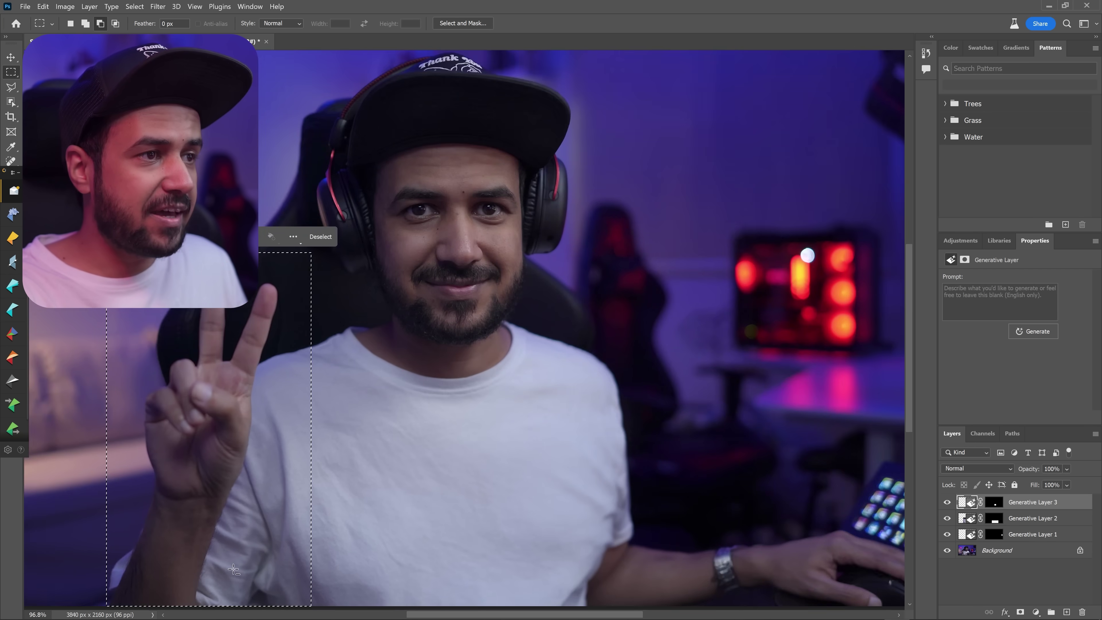
scroll(157, 569, "down", 3)
left_click(69, 550)
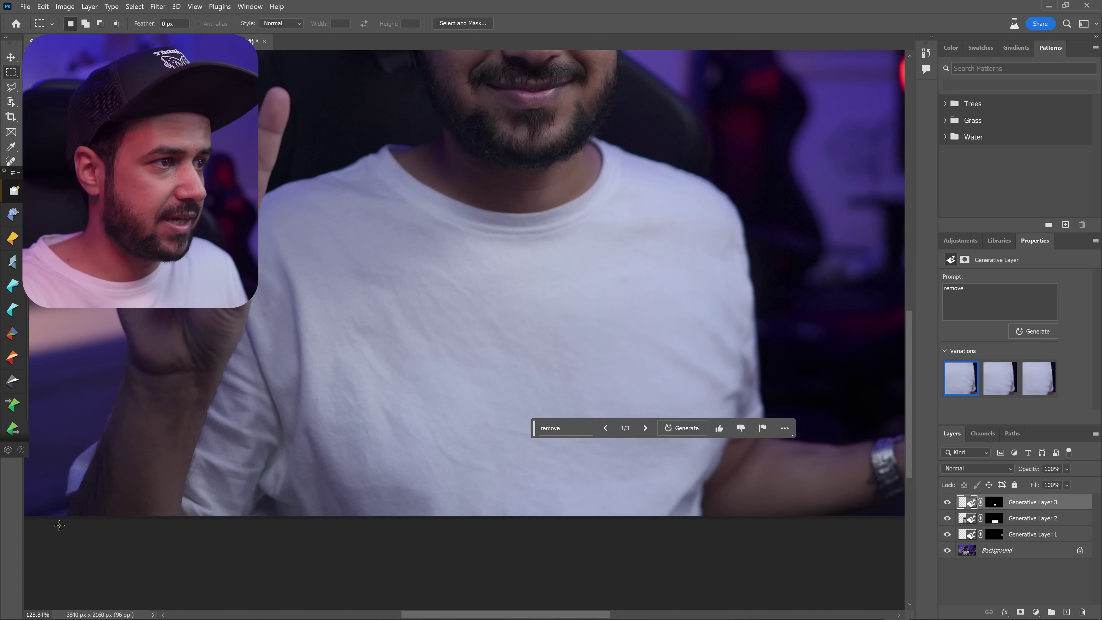
left_click(12, 88)
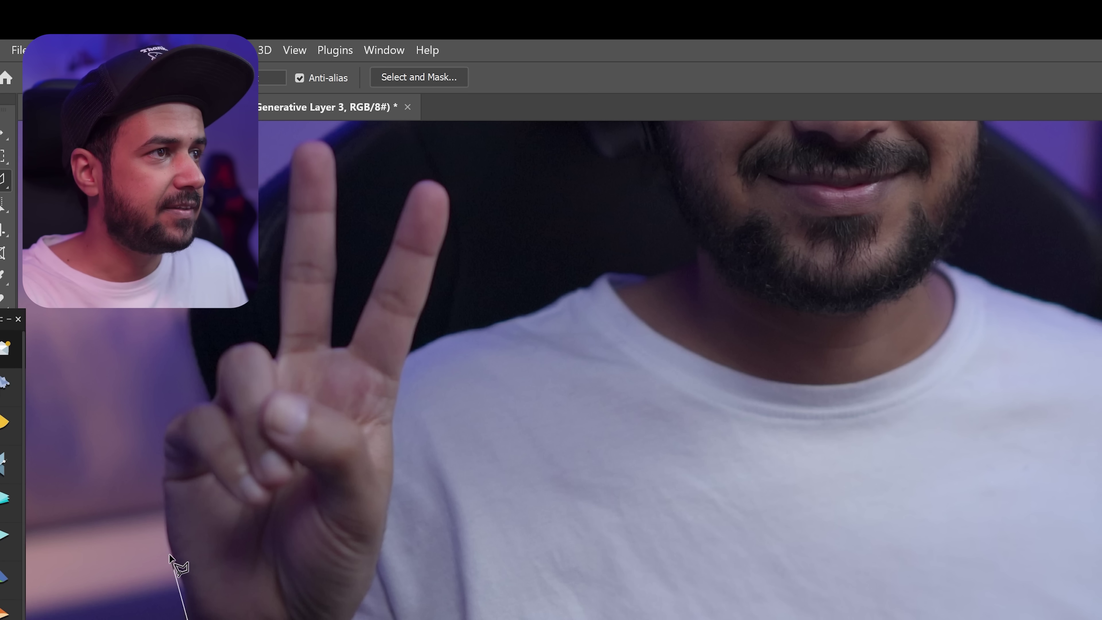
left_click(170, 559)
left_click(214, 382)
left_click(230, 328)
left_click(263, 315)
left_click(297, 129)
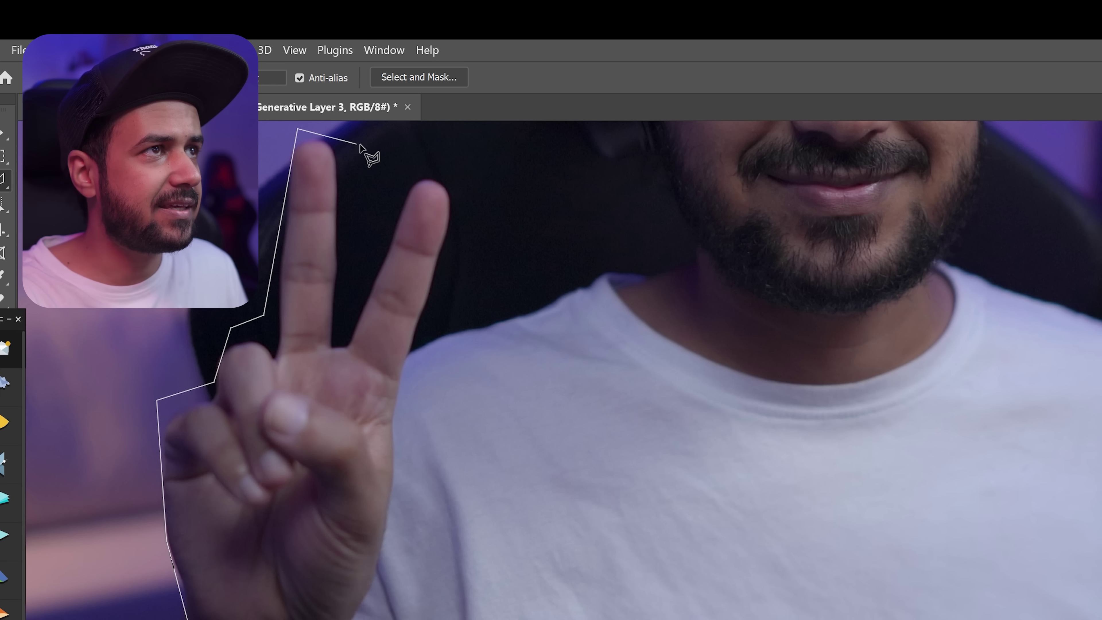
left_click(461, 180)
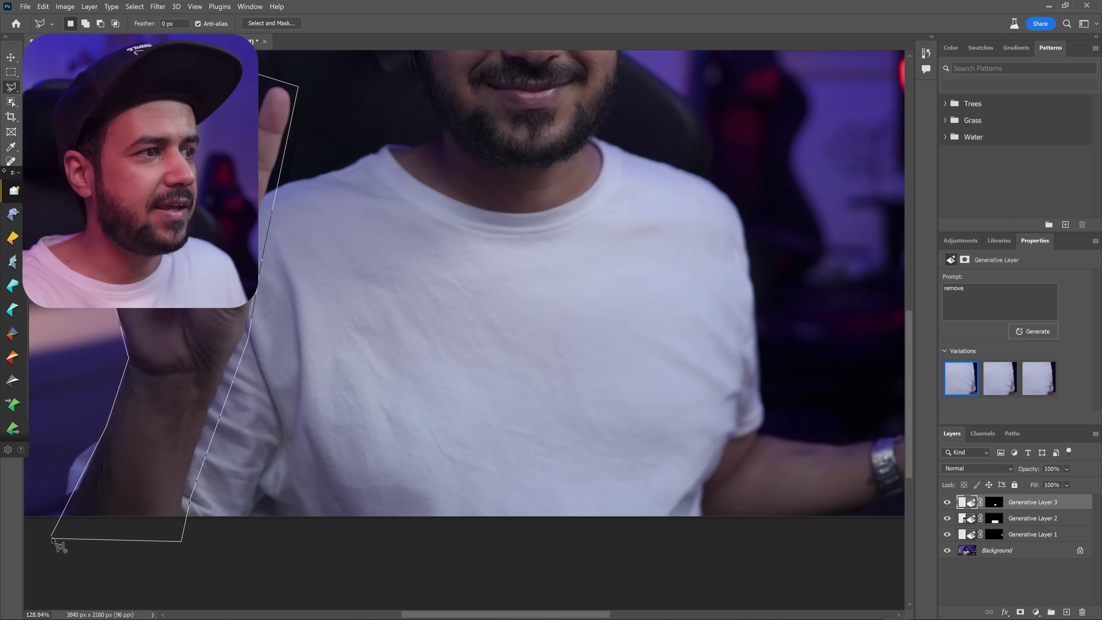
double_click(52, 537)
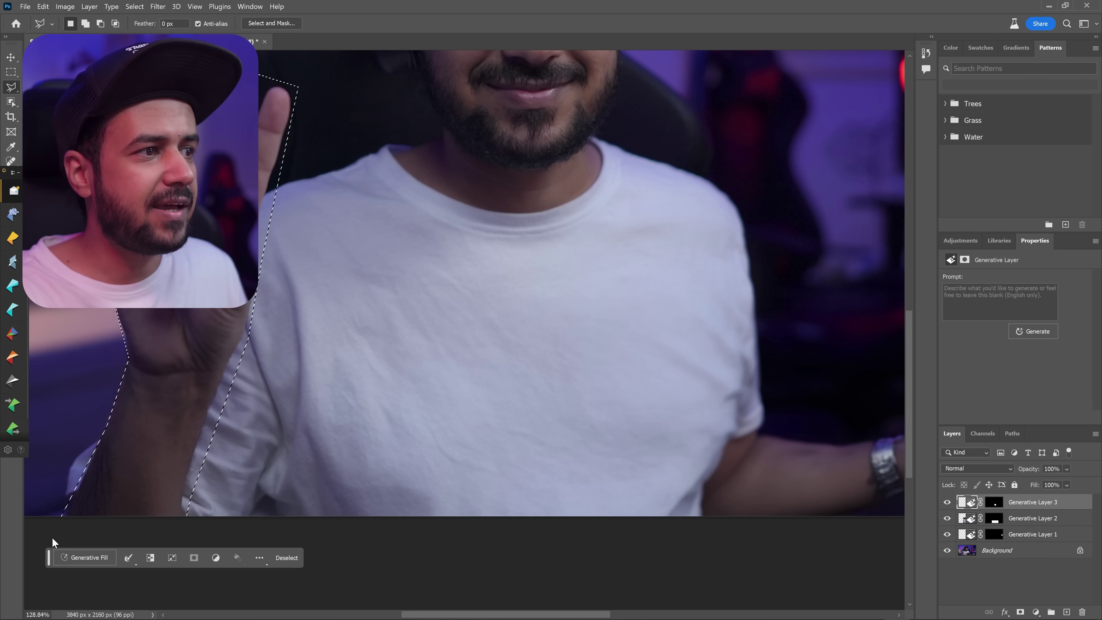
Generate a 'remove hand' fill to erase the outlined hand.
left_click(65, 556)
type("remo")
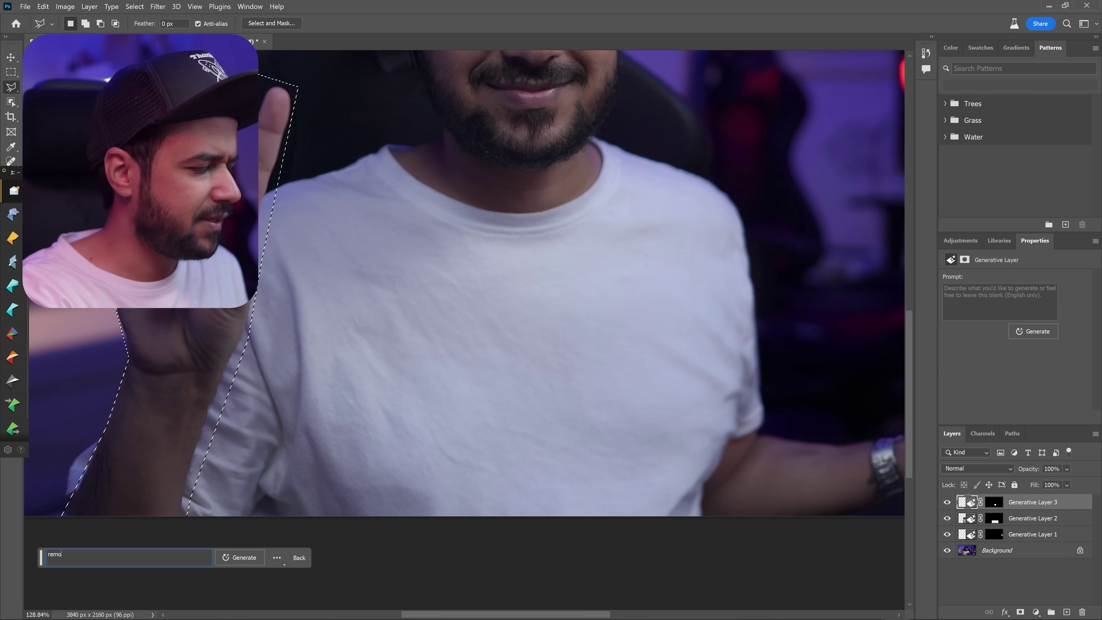
type("ve hand")
key("Return")
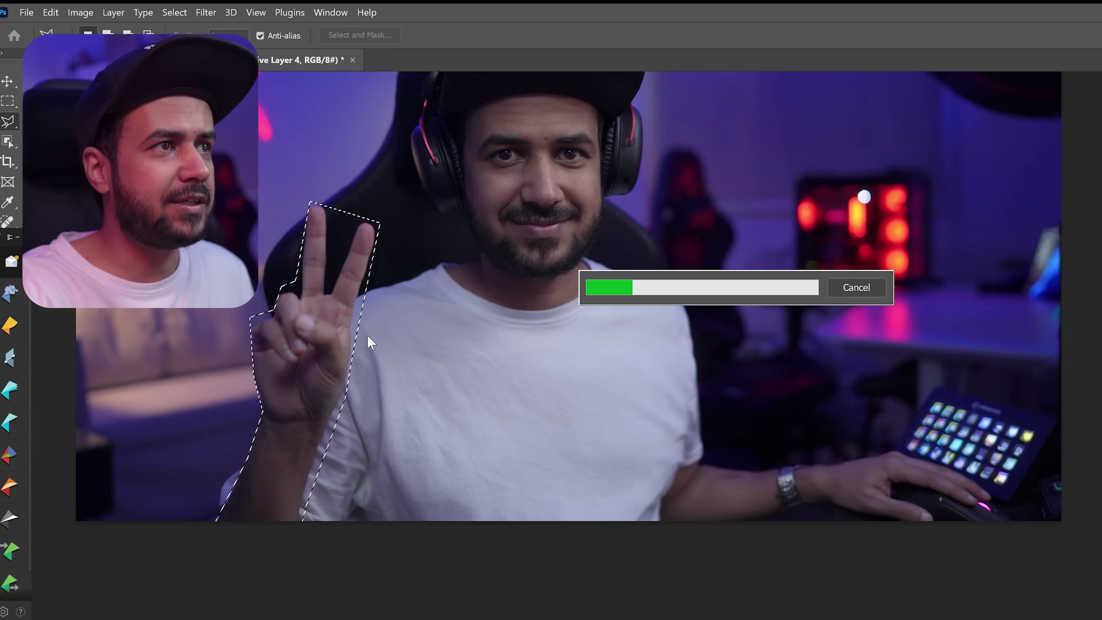
scroll(369, 343, "down", 1)
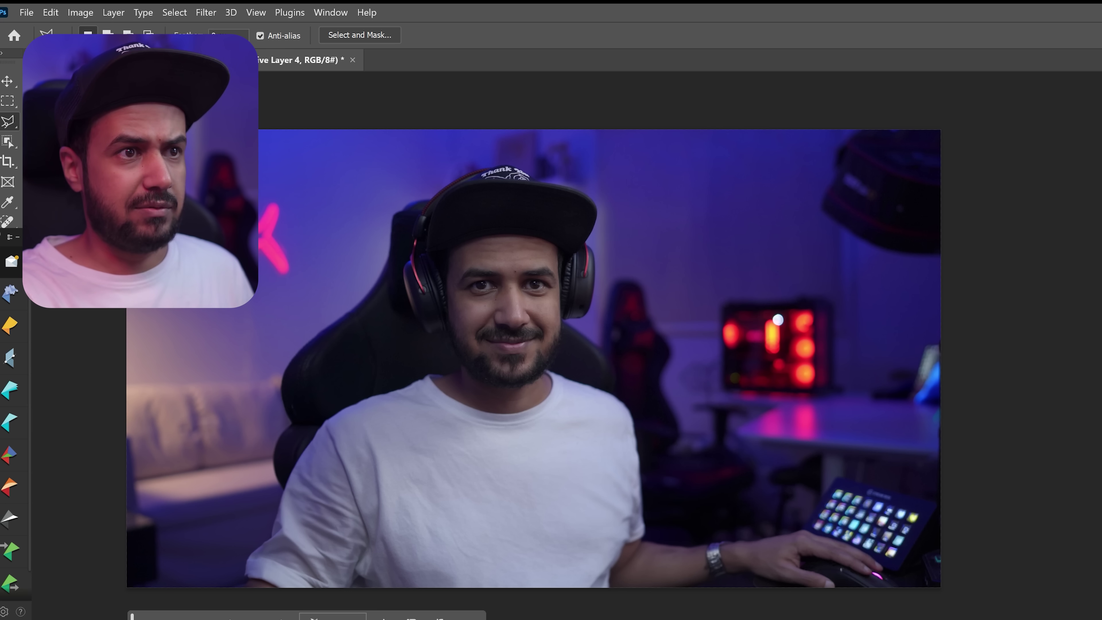
Outline the wristwatch, then lasso the area across the man's eyes.
left_click(282, 615)
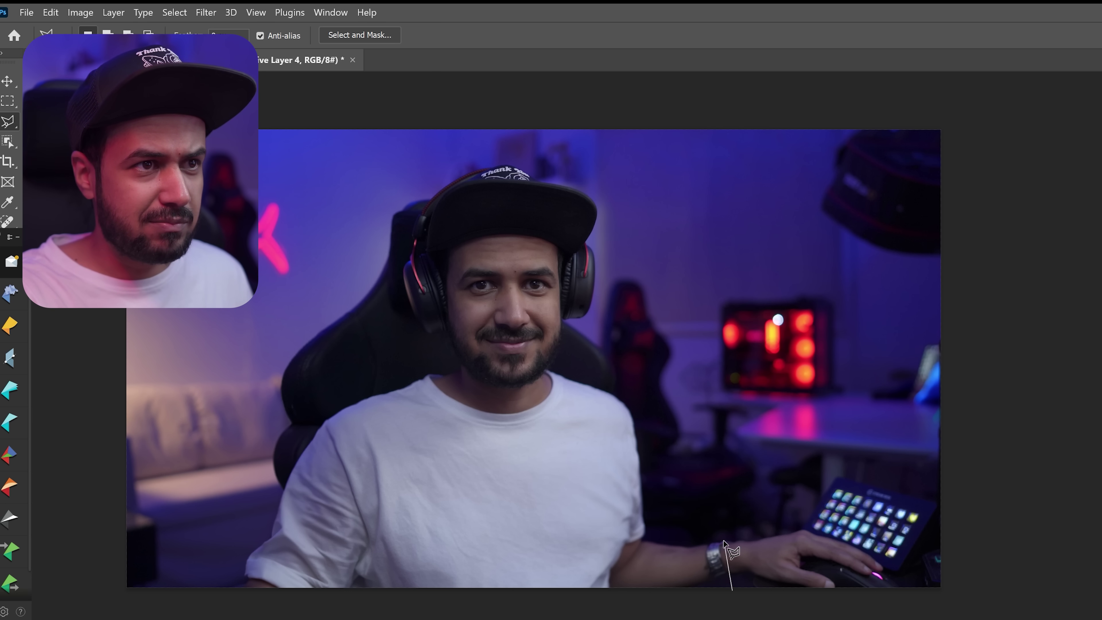
left_click(688, 595)
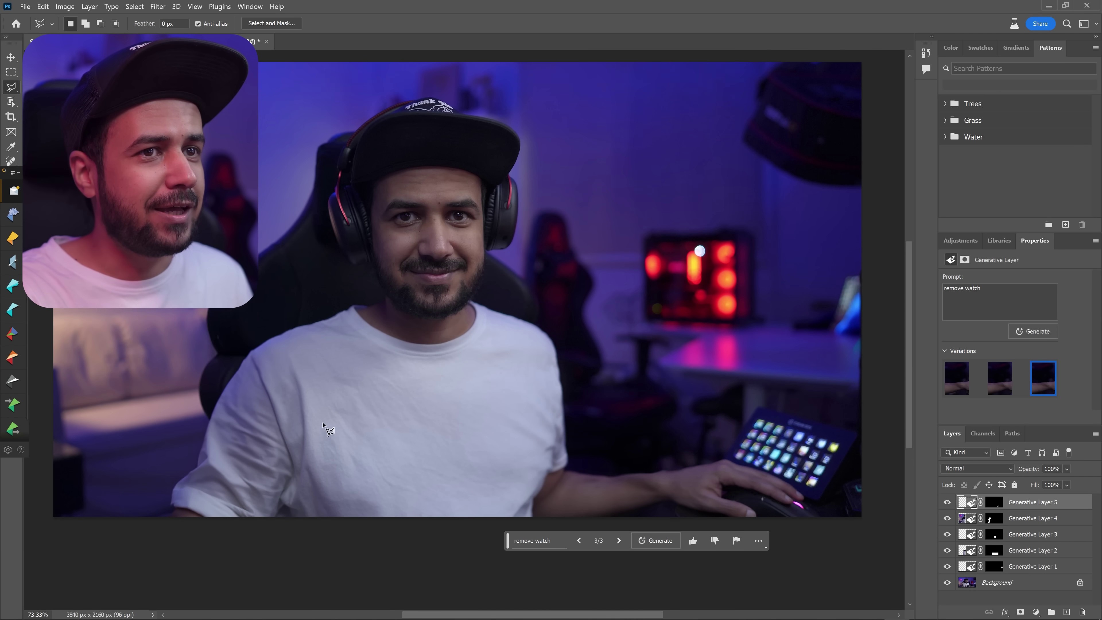
left_click(341, 242)
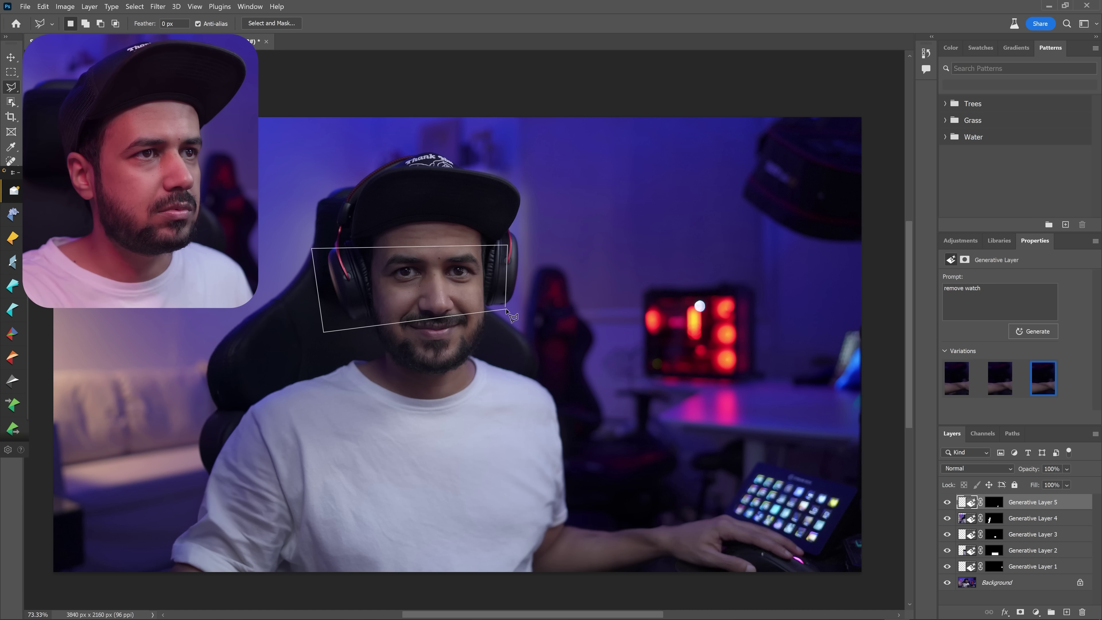
double_click(506, 307)
Generate 'sun glass' over the eyes and keep the third variation.
left_click(323, 348)
type("sun glass")
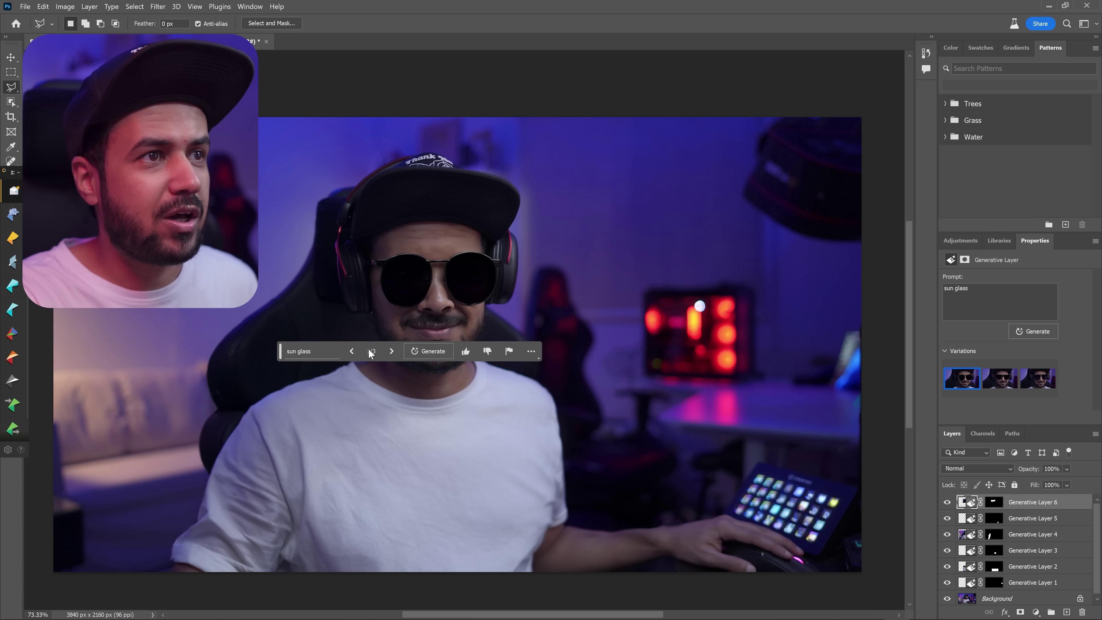
left_click(391, 351)
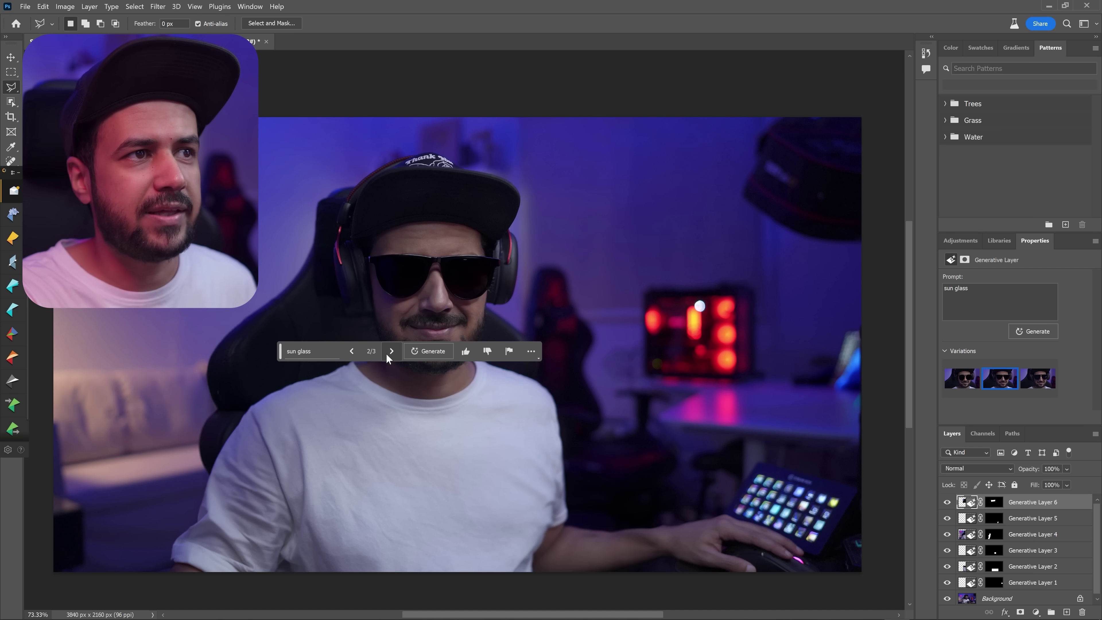
left_click(390, 352)
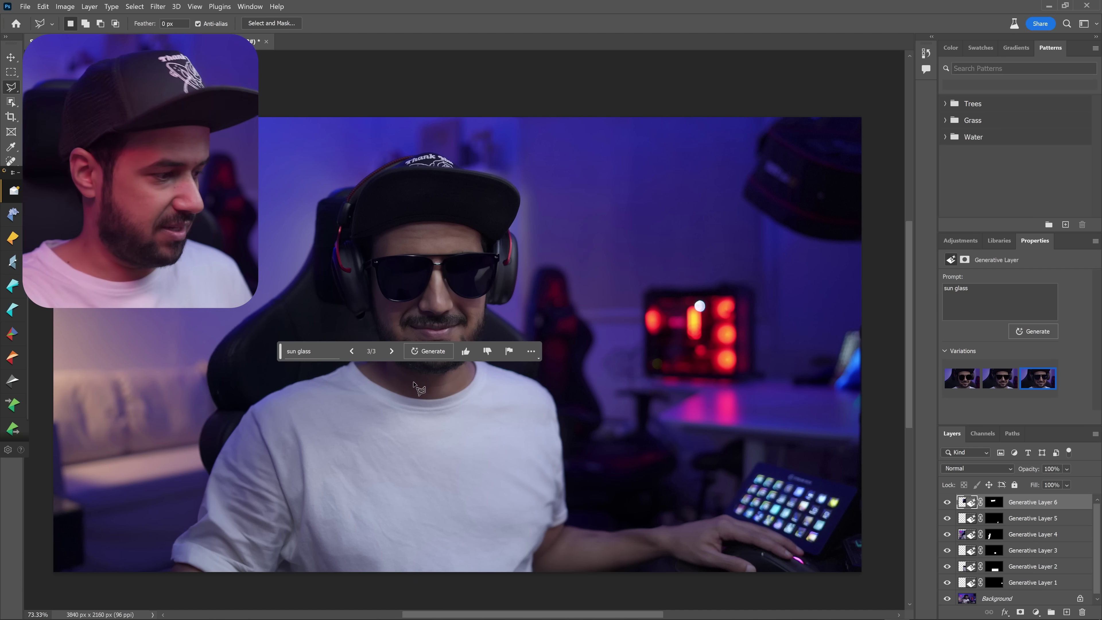
left_click(450, 424)
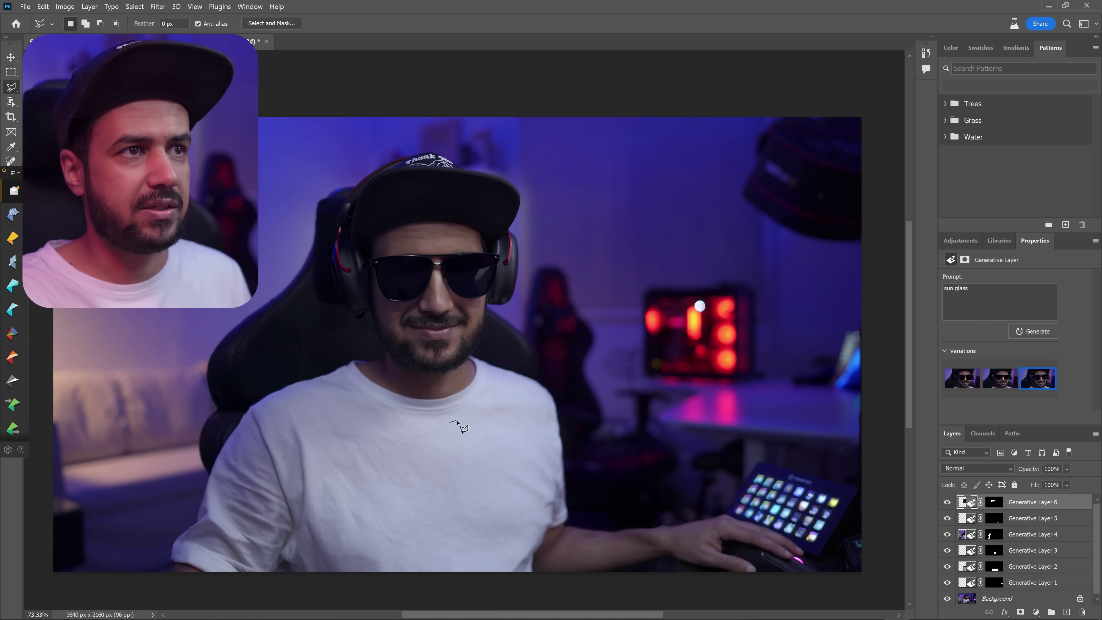
Start and cancel an outline on the shirt collar while zooming in and out.
left_click(456, 422)
key("ctrl+plus")
key("ctrl+plus")
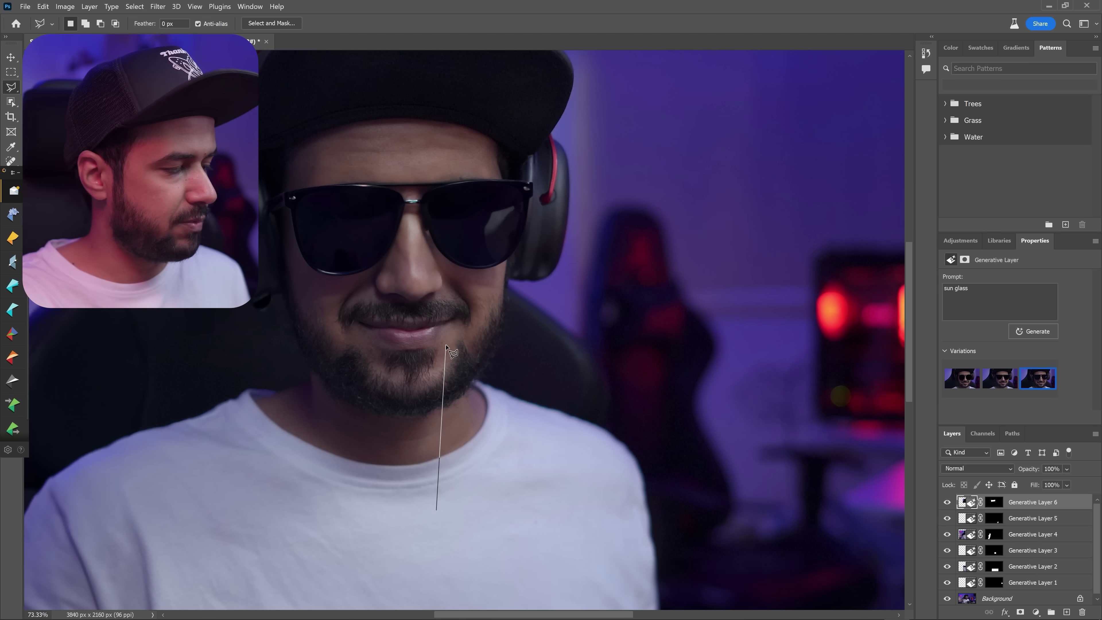
key("Escape")
key("ctrl+minus")
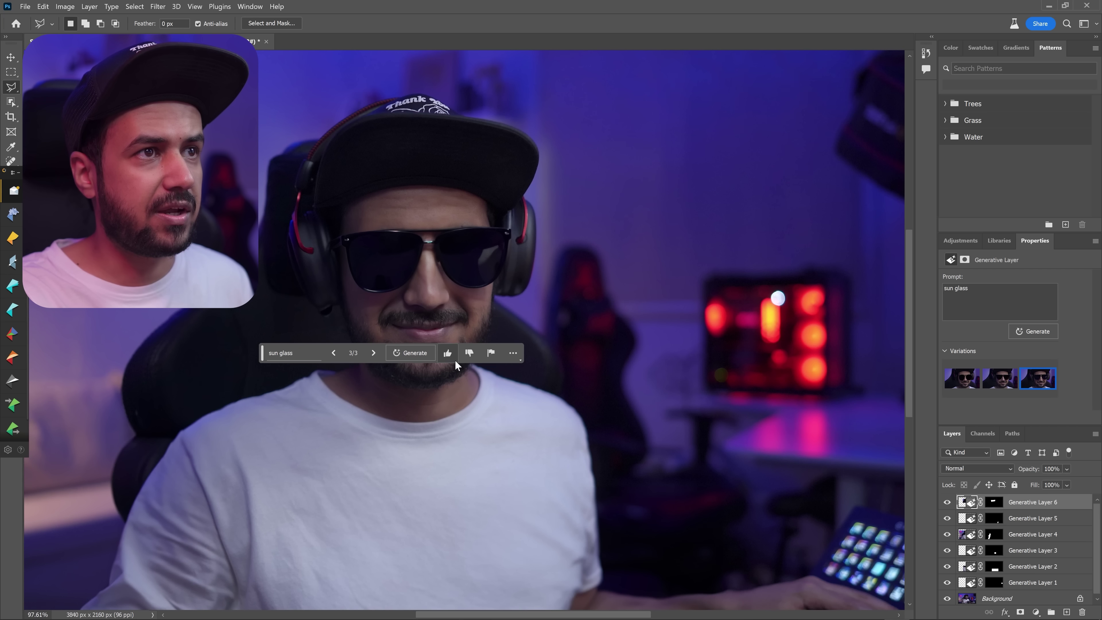
left_click(426, 413)
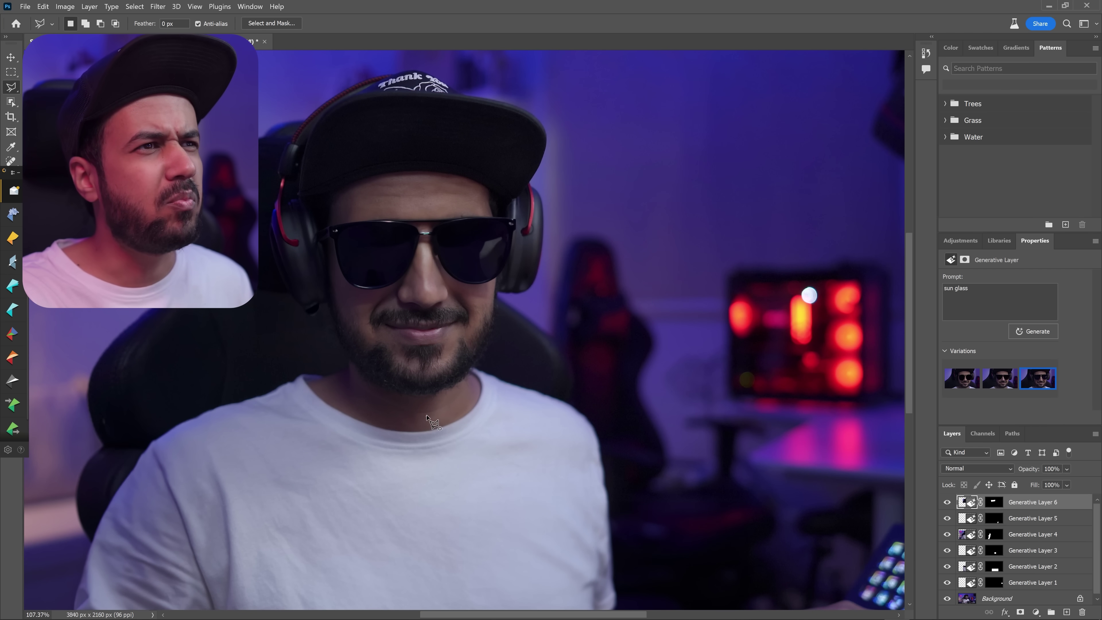
key("ctrl+minus")
key("ctrl+minus")
key("ctrl+plus")
key("ctrl+plus")
key("ctrl+plus")
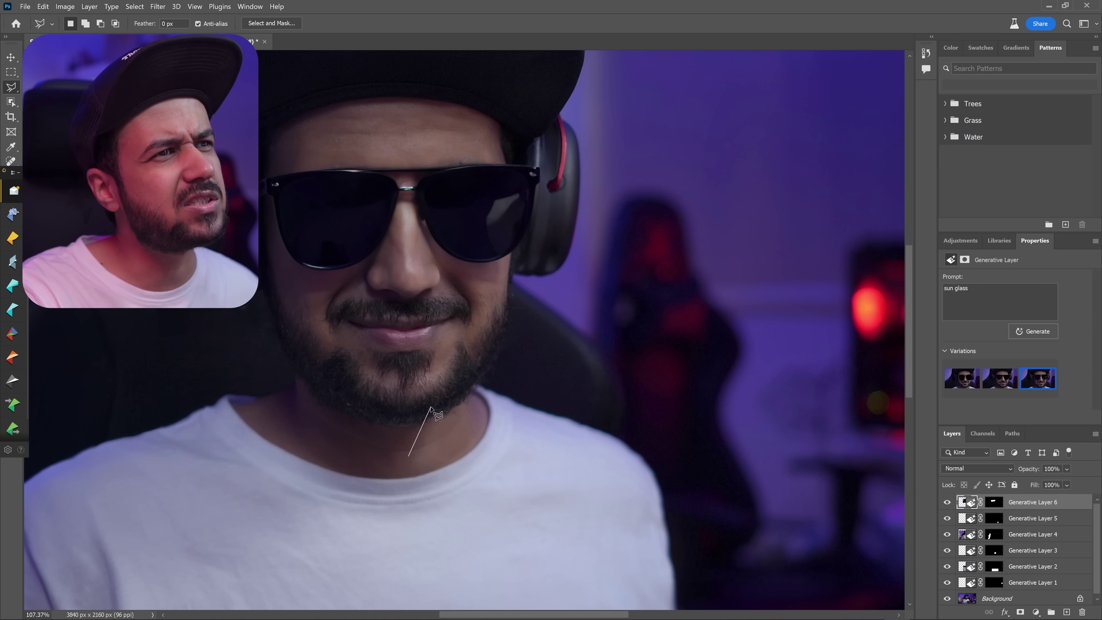
key("ctrl+minus")
key("ctrl+minus")
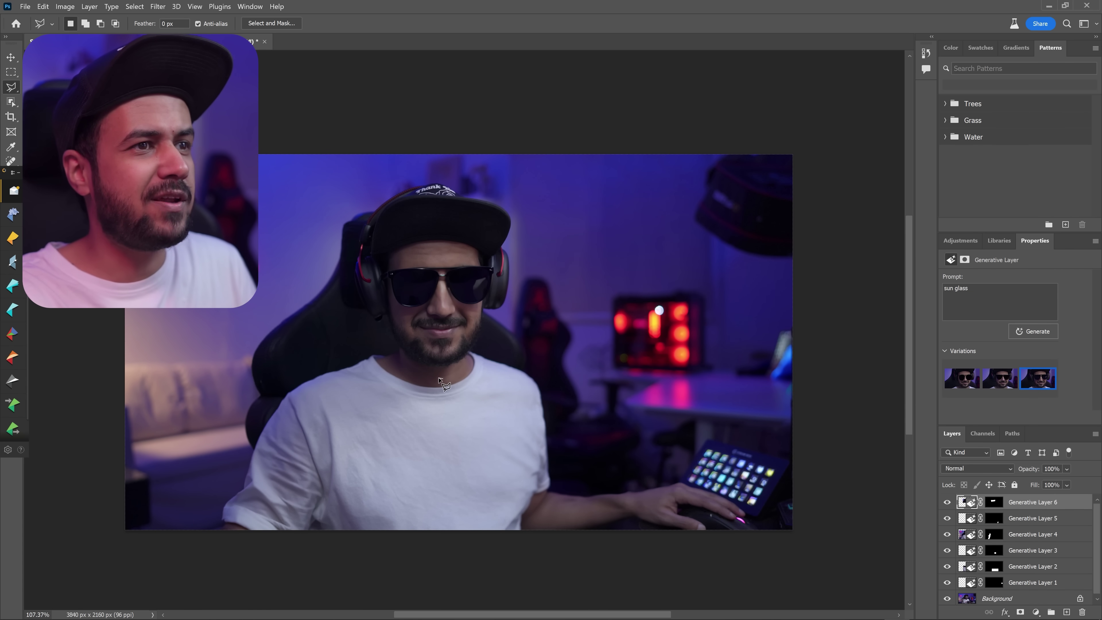
Toggle the sunglasses layer on and off to compare with the bare eyes.
left_click(947, 501)
left_click(947, 502)
left_click(947, 502)
left_click(947, 502)
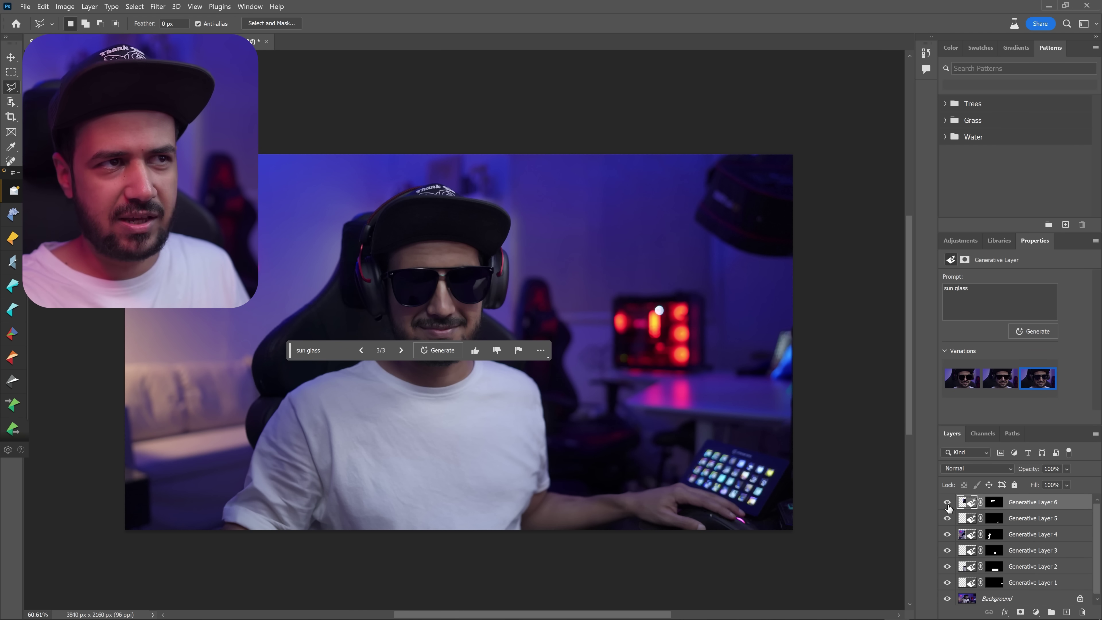
left_click(947, 502)
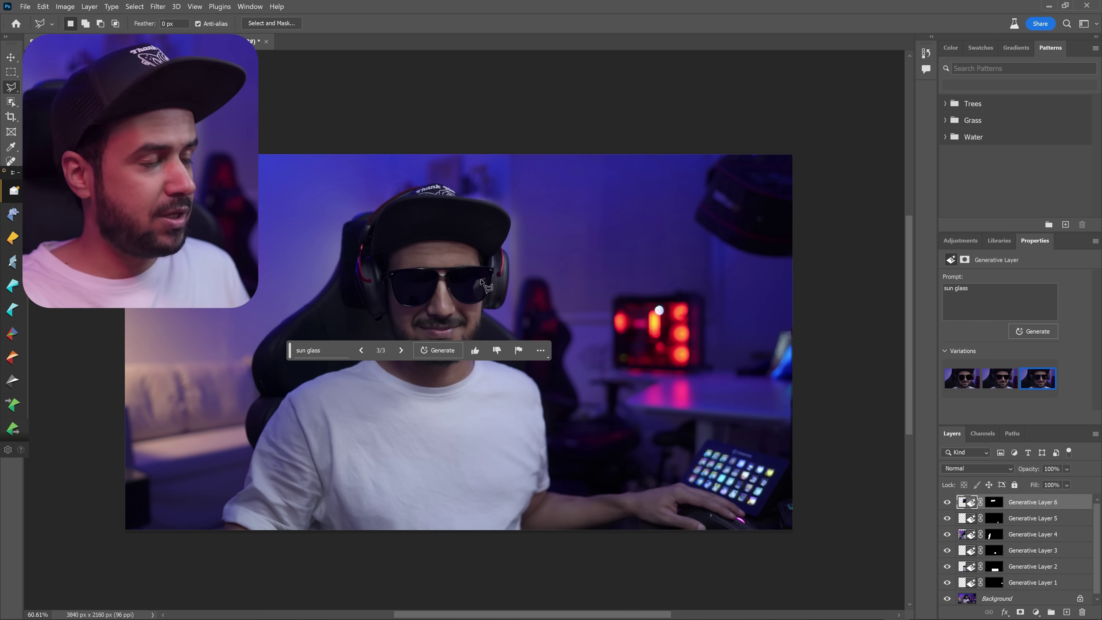
scroll(470, 300, "up", 3)
scroll(470, 299, "up", 3)
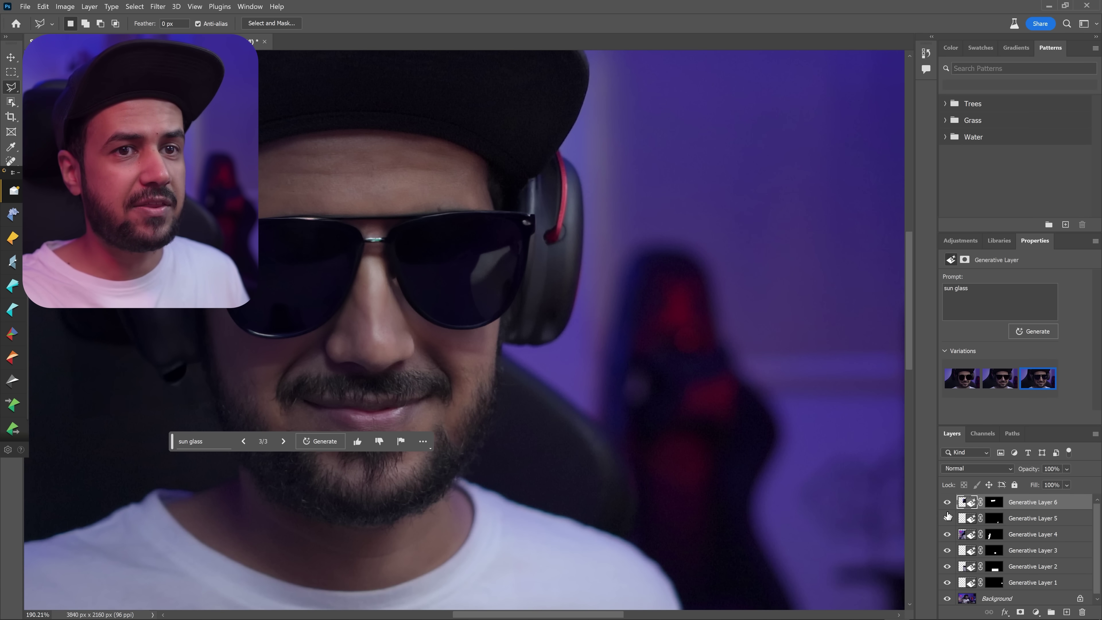
left_click(947, 503)
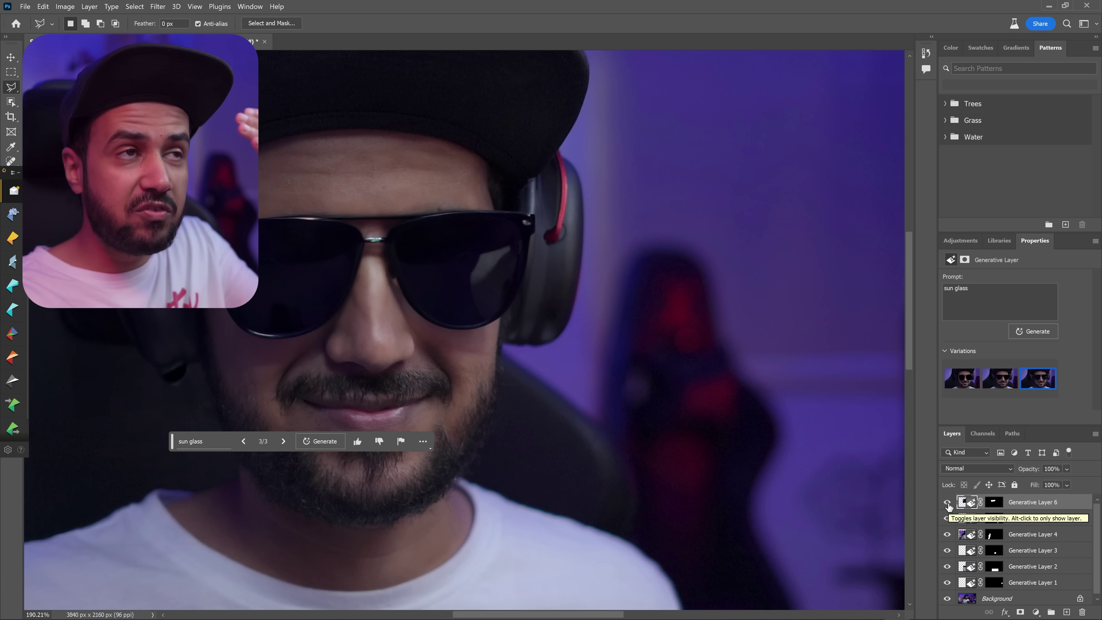
left_click(946, 503)
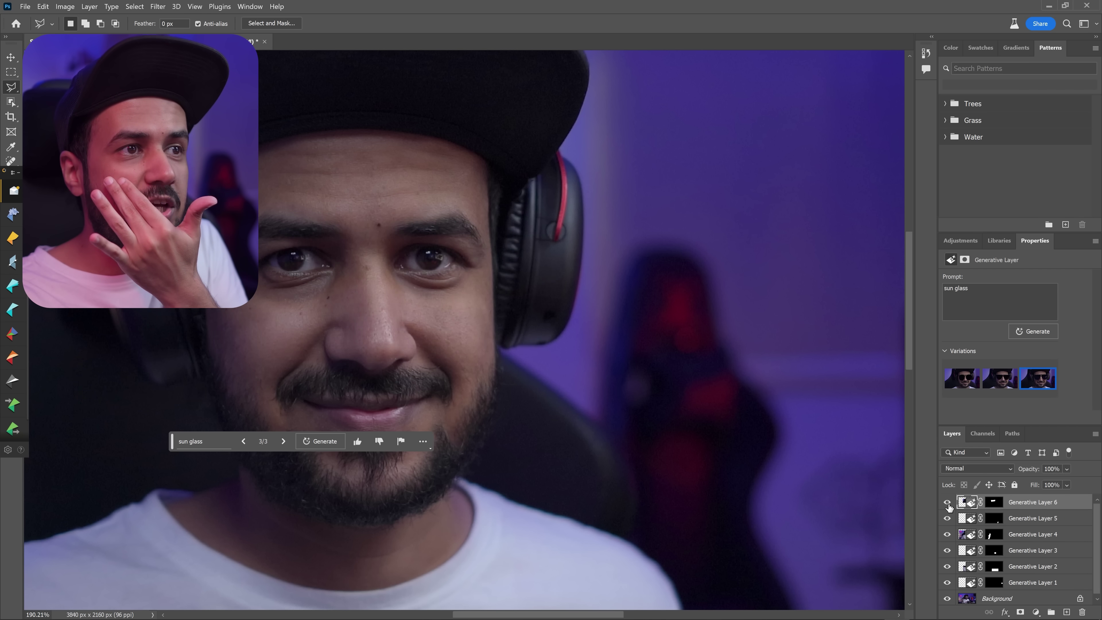
left_click(947, 502)
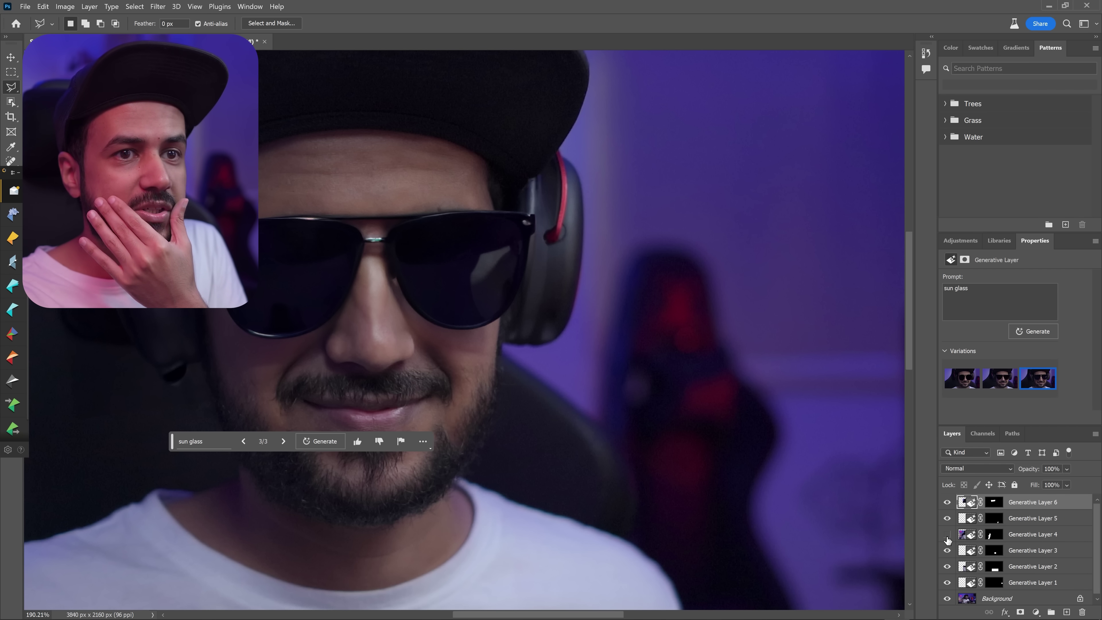
scroll(460, 403, "down", 3)
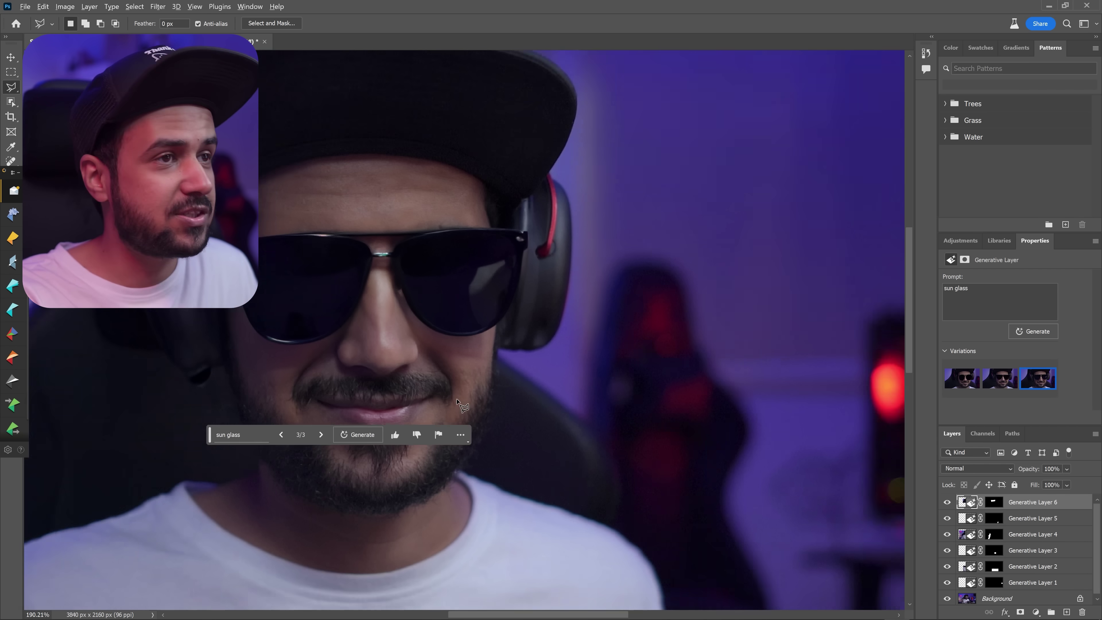
scroll(461, 404, "down", 3)
scroll(458, 402, "down", 1)
scroll(434, 382, "down", 1)
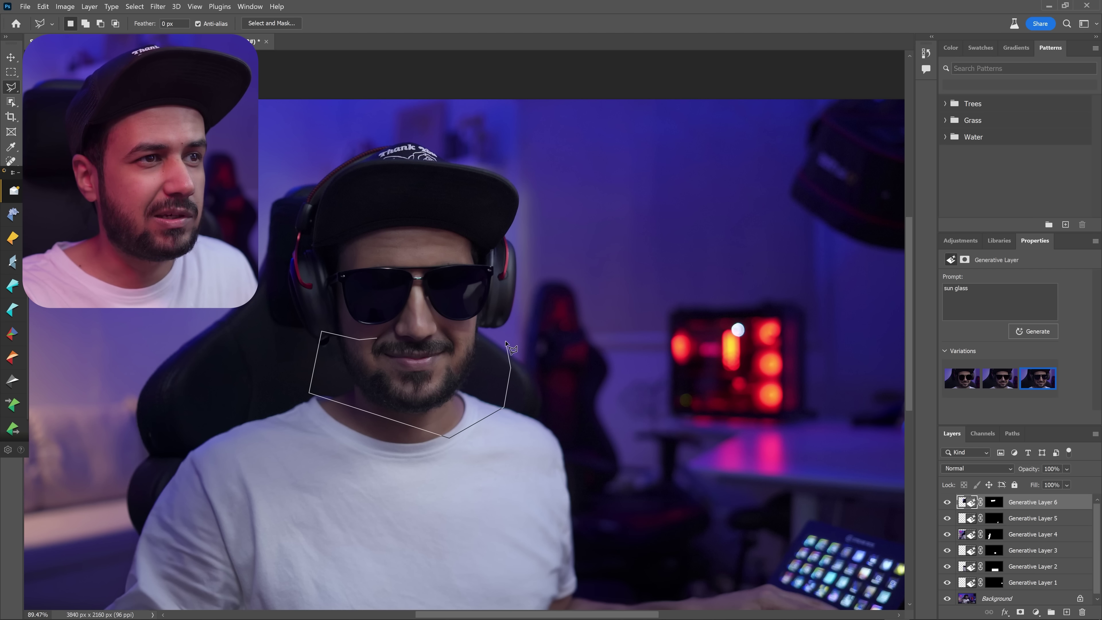
Close the beard outline, generate 'remove beard', and browse its three variations.
left_click(383, 339)
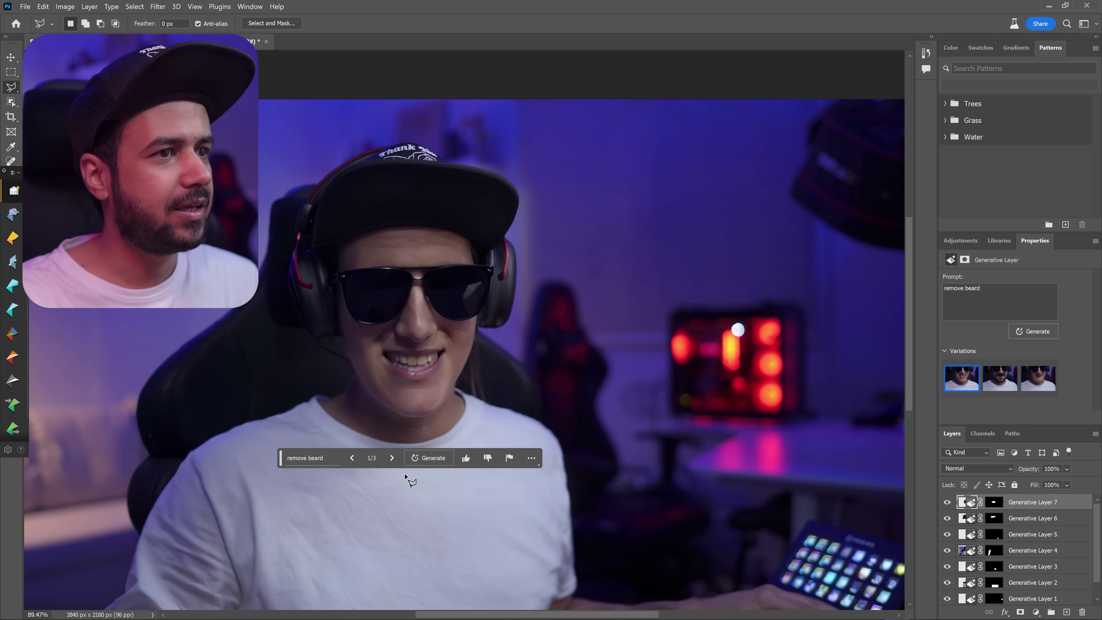
left_click(392, 457)
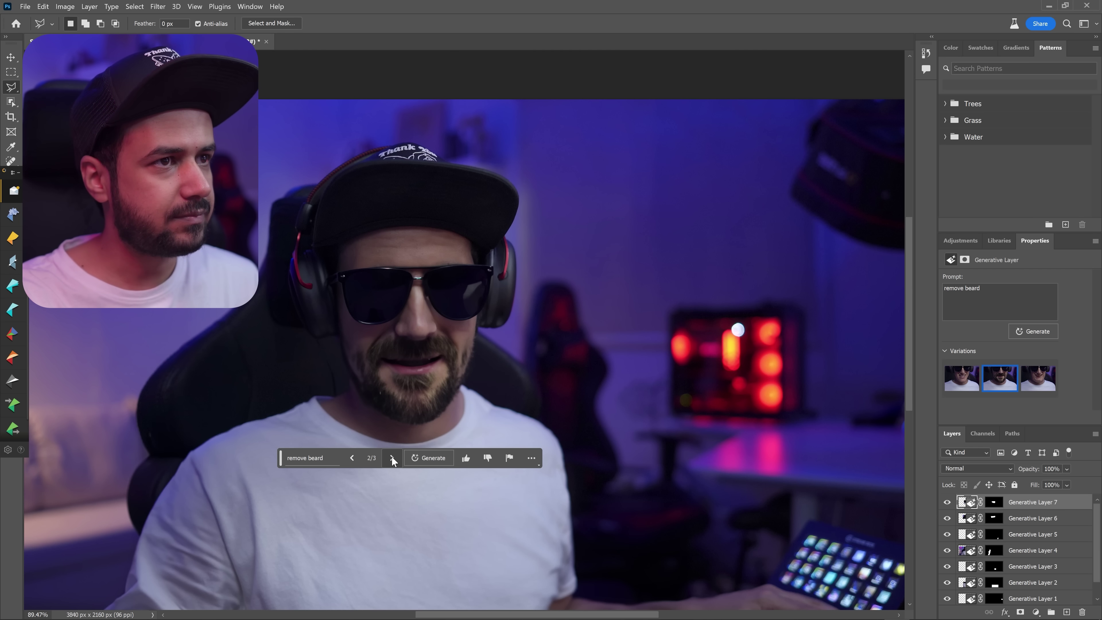
left_click(391, 457)
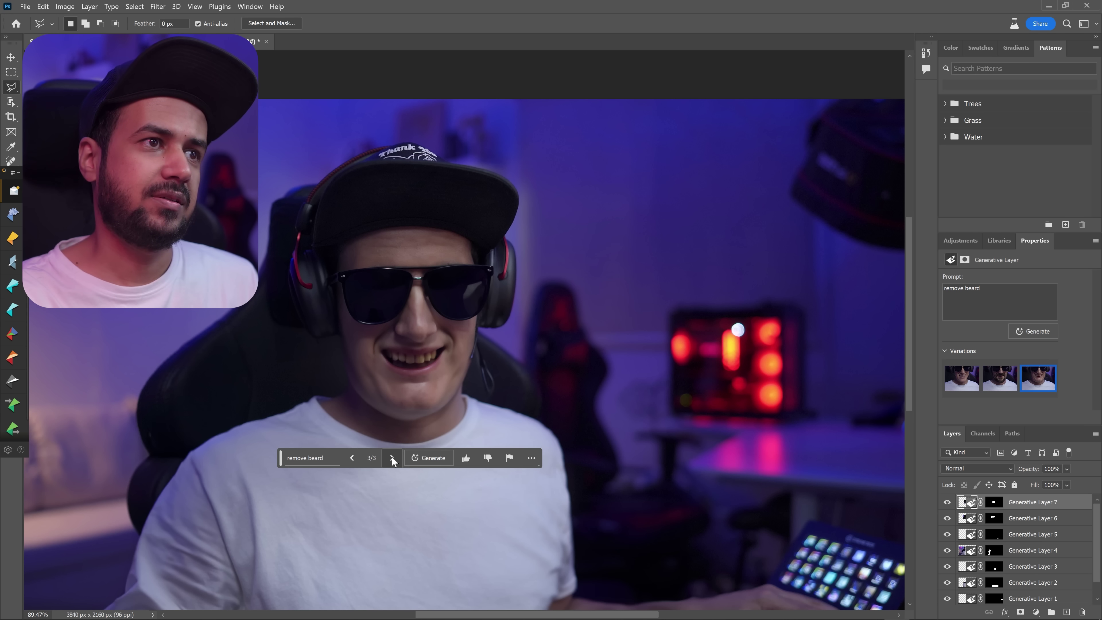
left_click(392, 458)
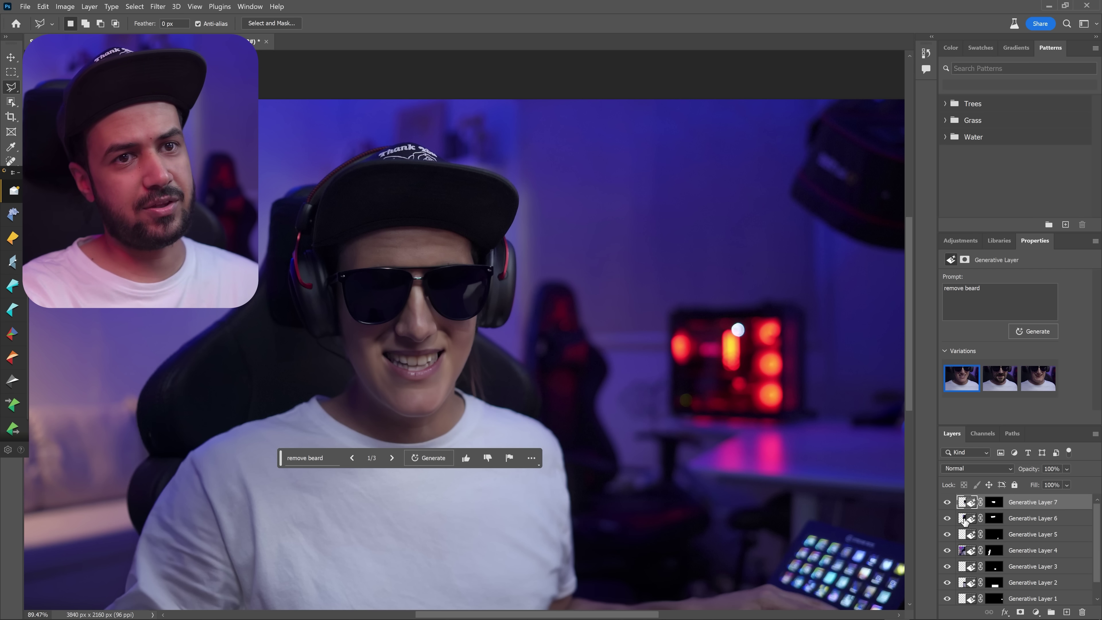
Toggle the sunglasses layer and zoom around to inspect the clean-shaven result.
left_click(947, 518)
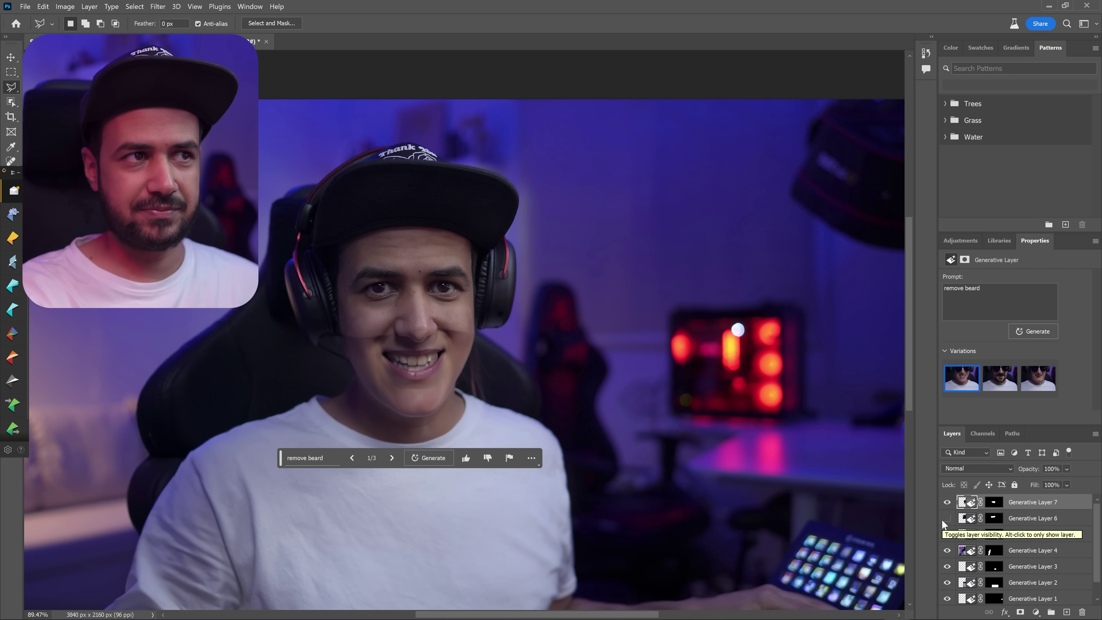
left_click(947, 518)
scroll(548, 471, "down", 3)
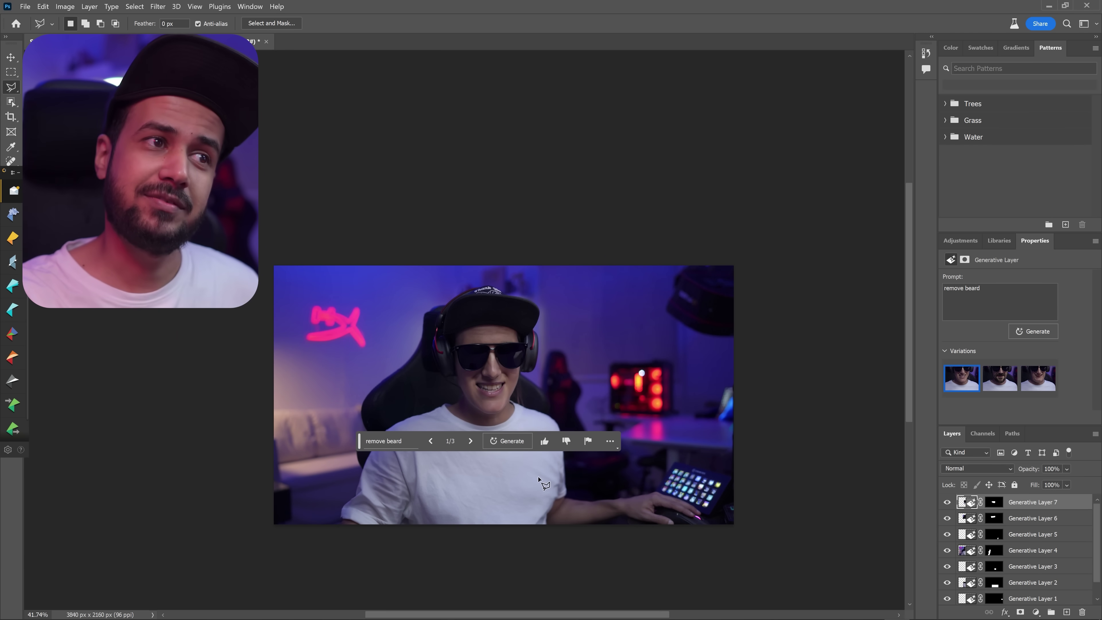
scroll(543, 466, "up", 2)
scroll(533, 463, "up", 3)
scroll(534, 463, "up", 2)
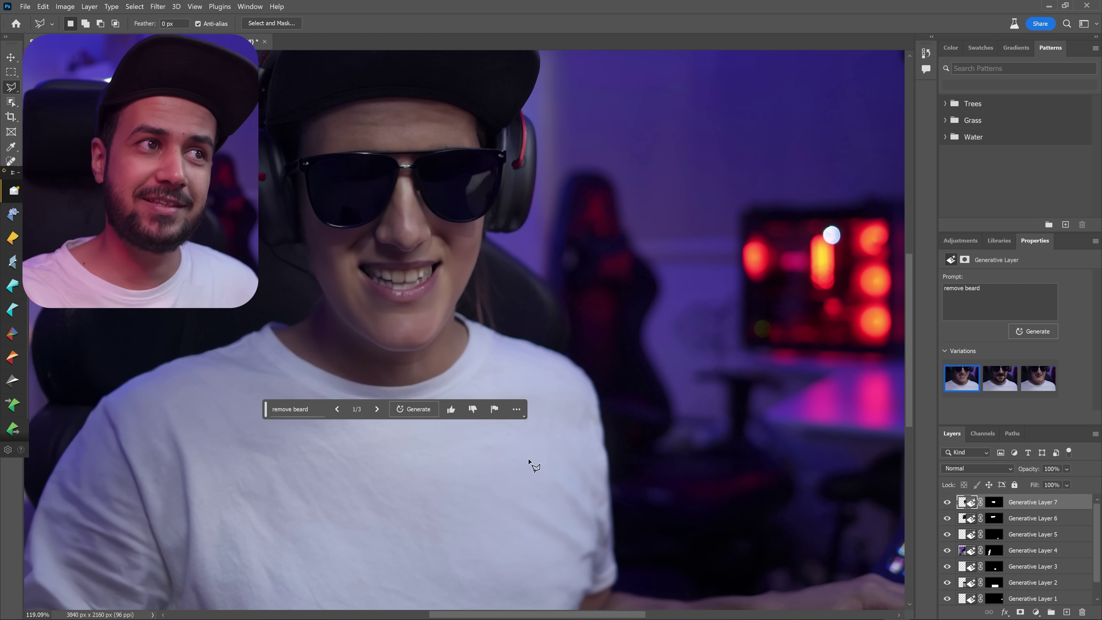
scroll(534, 463, "up", 2)
scroll(534, 463, "up", 1)
scroll(533, 463, "down", 3)
scroll(529, 461, "down", 2)
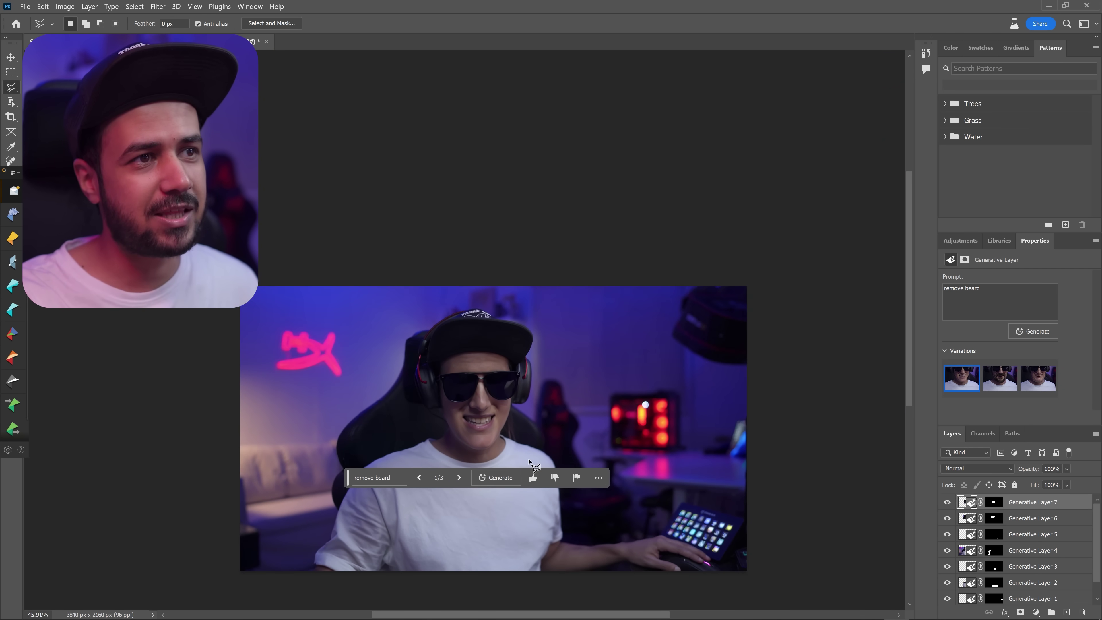
scroll(529, 461, "down", 1)
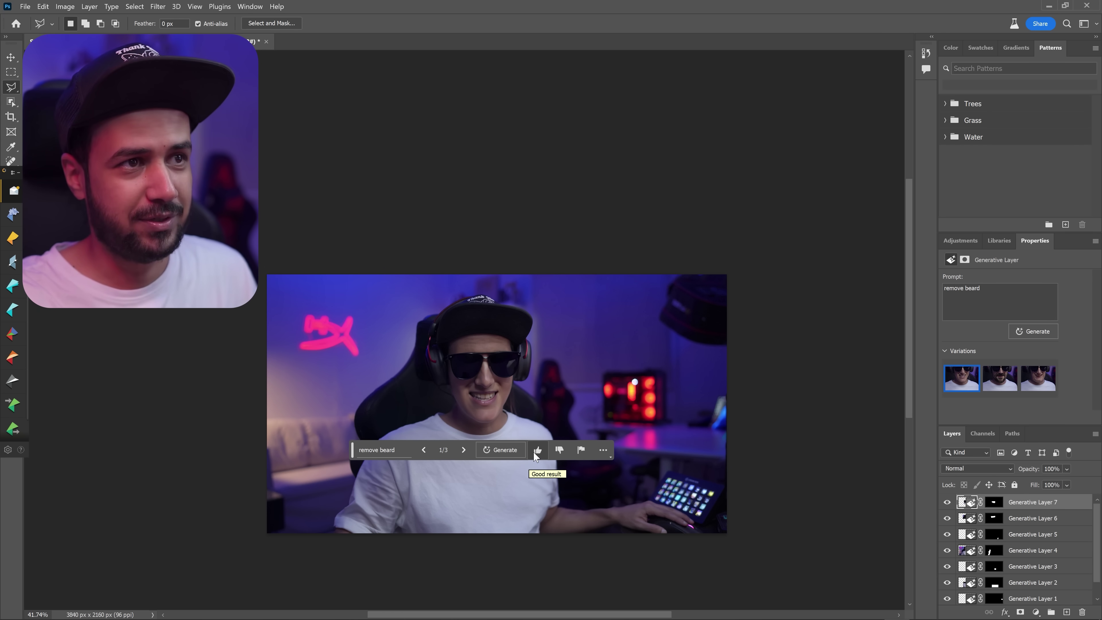
scroll(475, 395, "up", 2)
Marquee the wall beside the head and generate a 'spot light' fill there.
key("m")
mouse_move(300, 235)
left_mouse_down()
mouse_move(421, 288)
mouse_move(414, 406)
left_mouse_up()
left_click(276, 422)
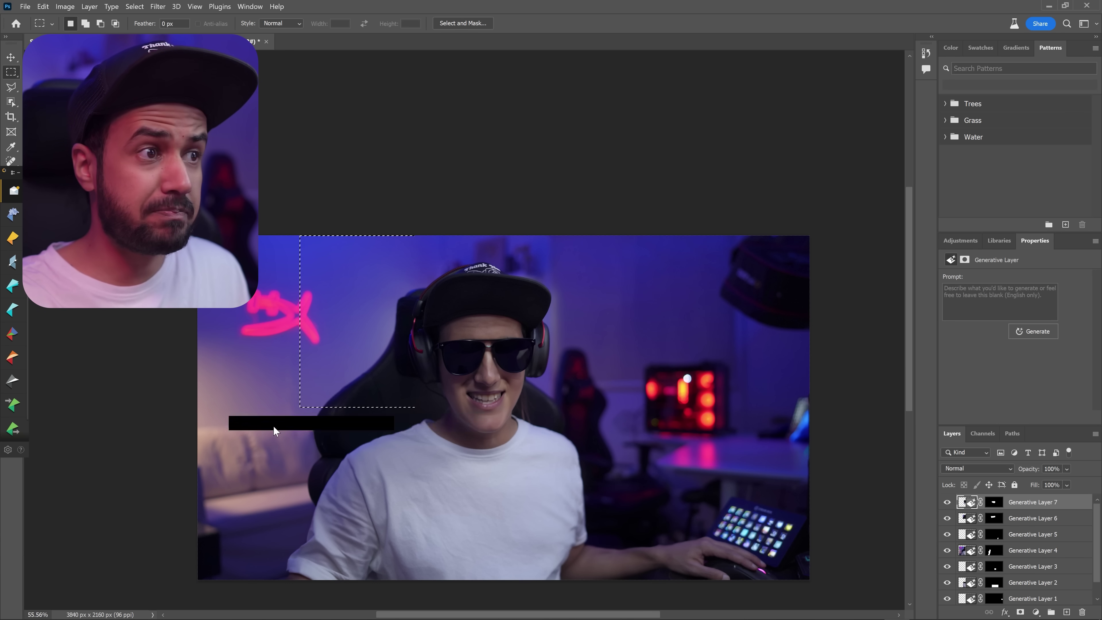
type("spot light")
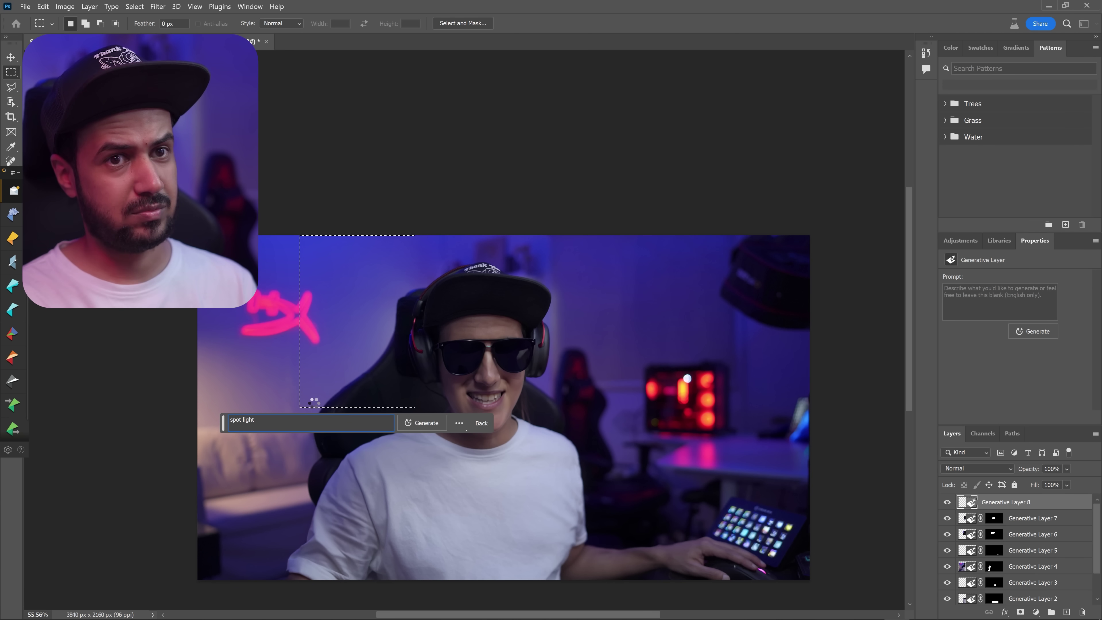
key("Return")
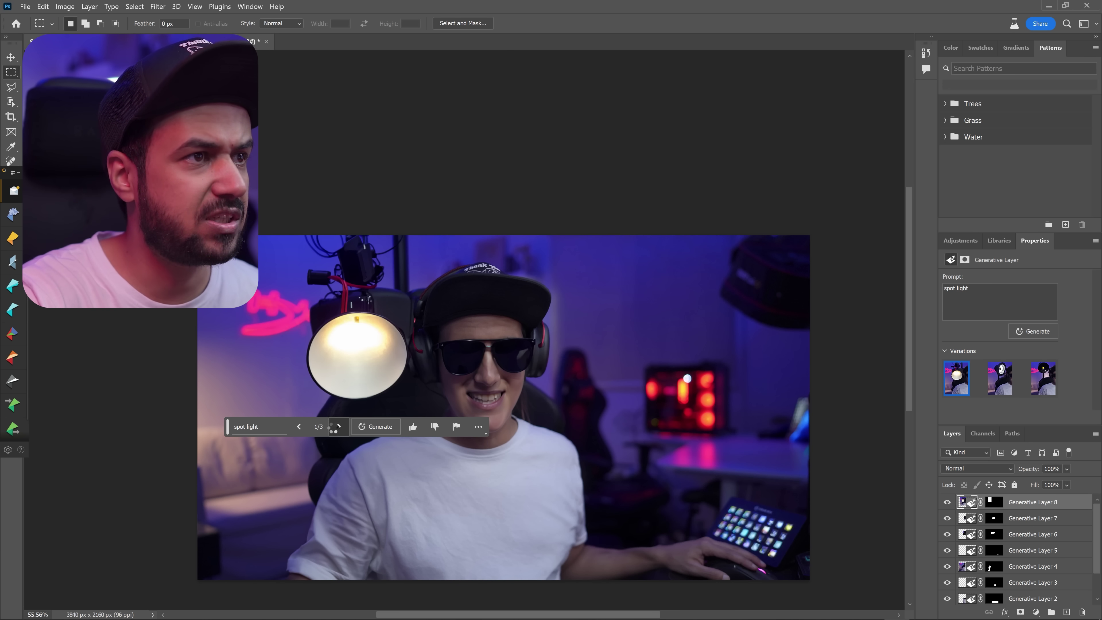
Compare the spotlight variations and settle on the white second lamp.
left_click(335, 427)
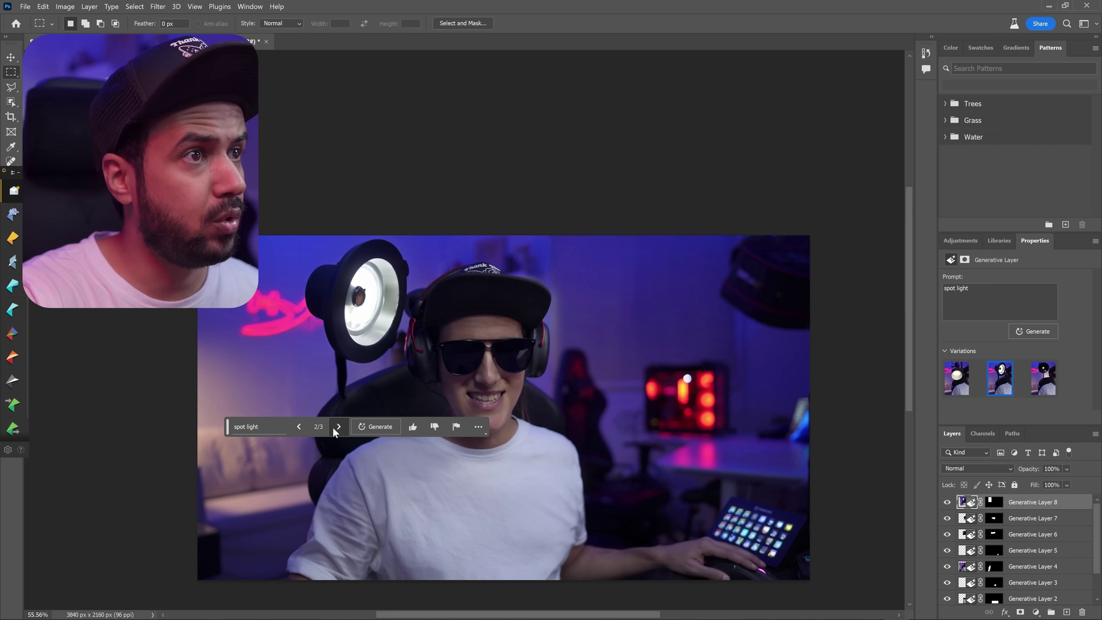
left_click(338, 427)
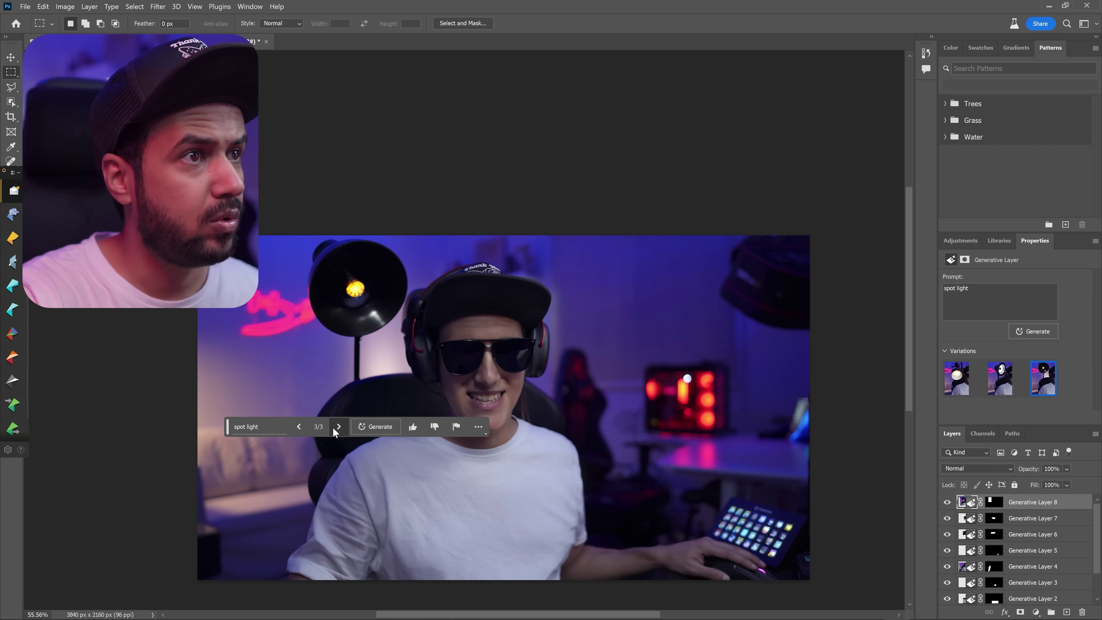
left_click(338, 427)
left_click(299, 427)
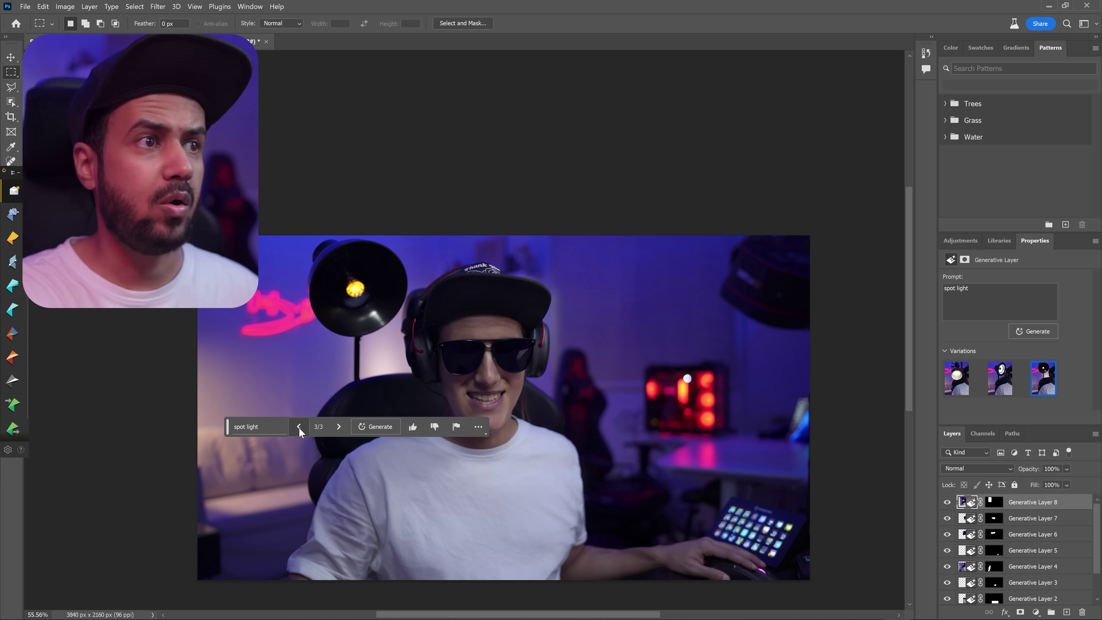
left_click(298, 427)
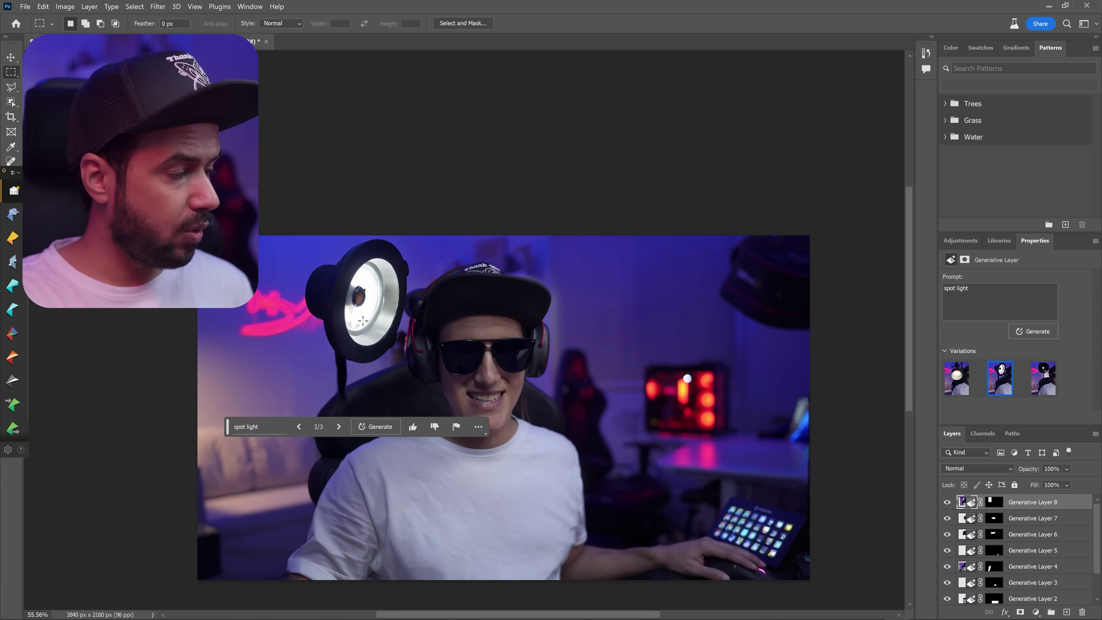
scroll(395, 365, "up", 5)
scroll(400, 403, "up", 3)
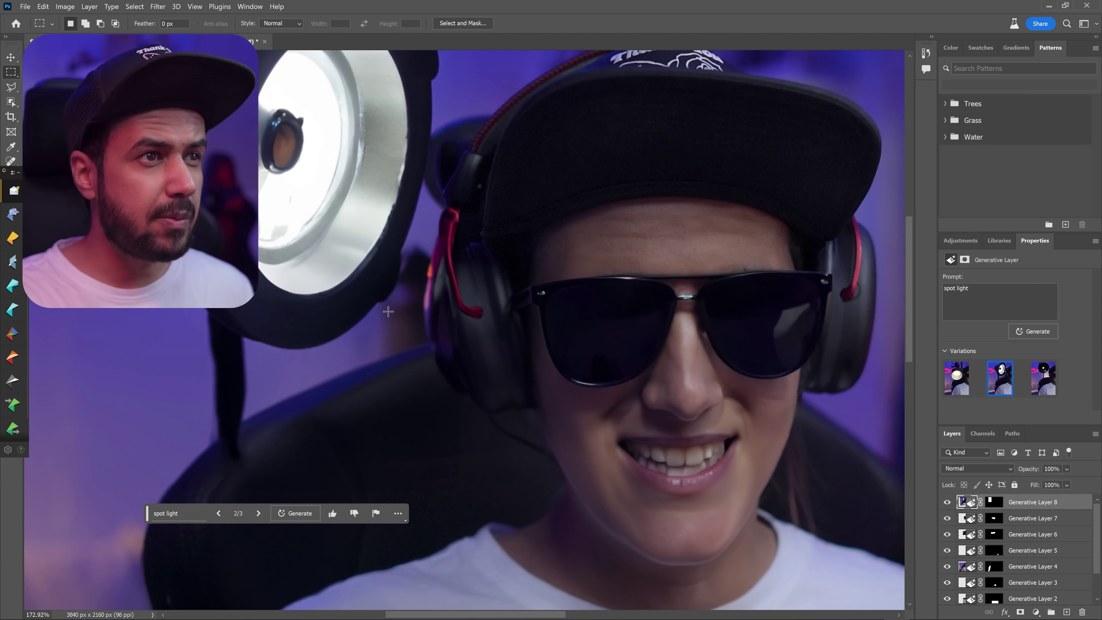
left_click(258, 513)
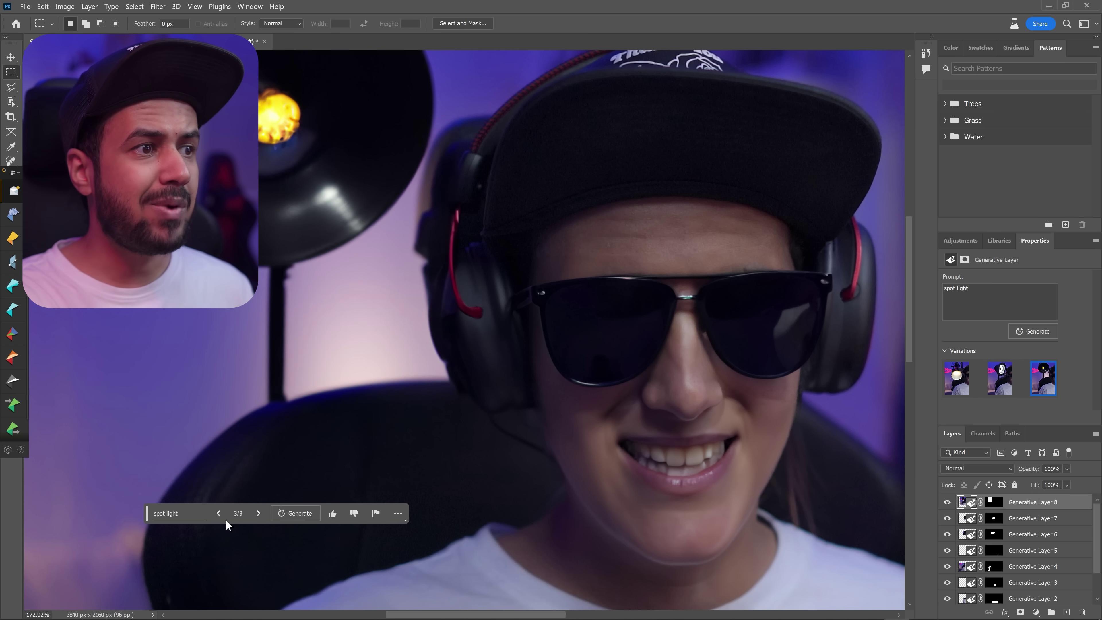
left_click(219, 516)
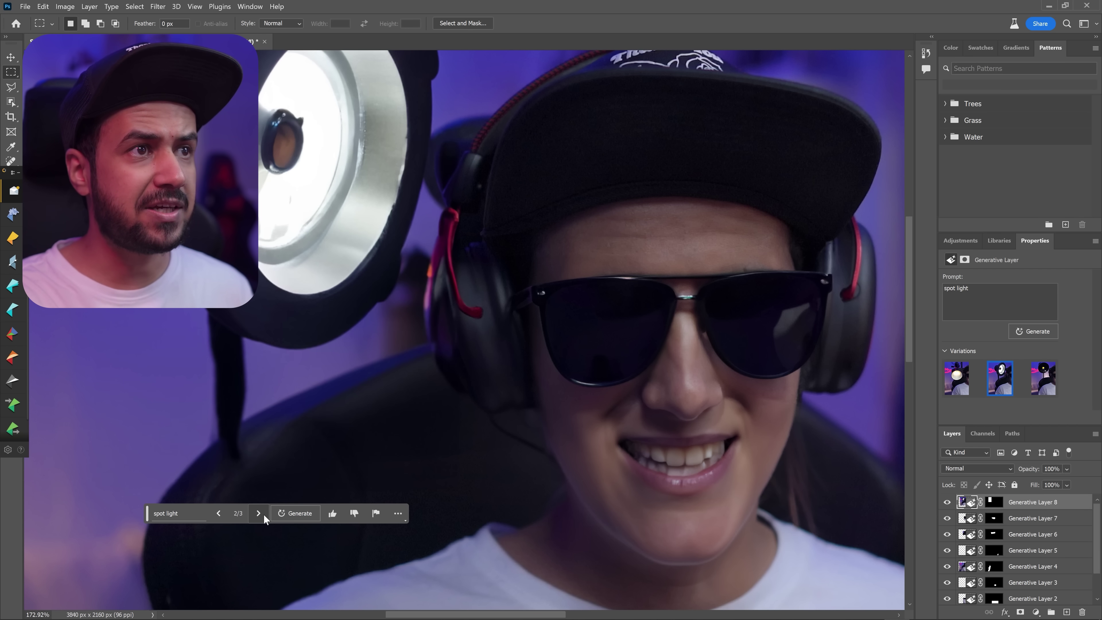
left_click(261, 514)
left_click(219, 513)
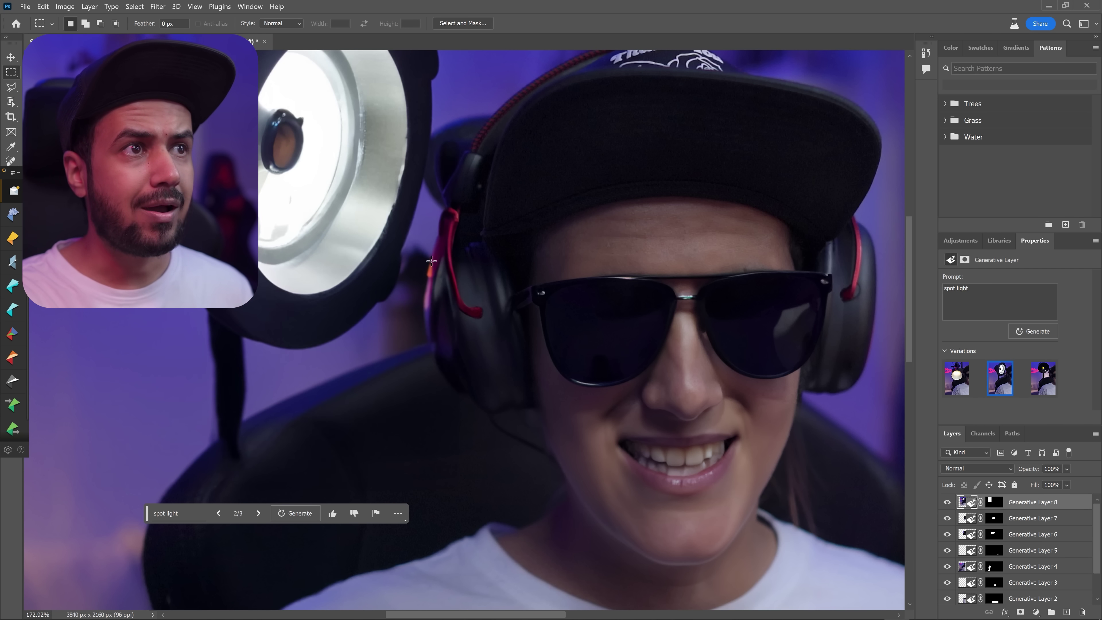
Adjust the view and marquee the front of the T-shirt.
scroll(447, 269, "down", 3)
scroll(434, 304, "down", 3)
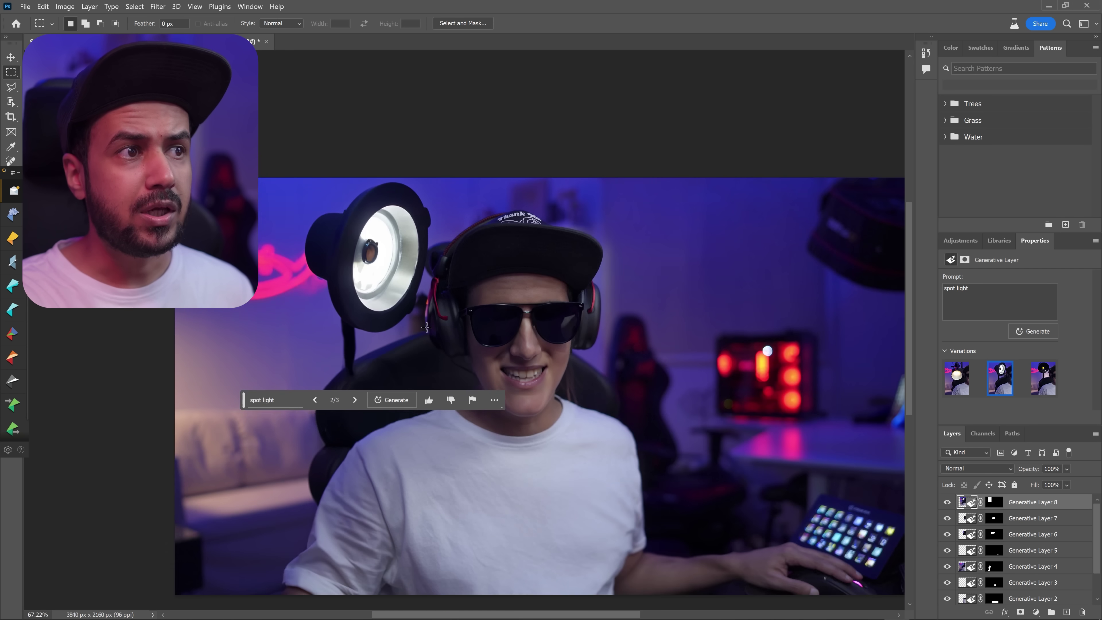
scroll(426, 330, "down", 3)
scroll(426, 330, "down", 1)
scroll(426, 330, "up", 3)
scroll(426, 330, "up", 2)
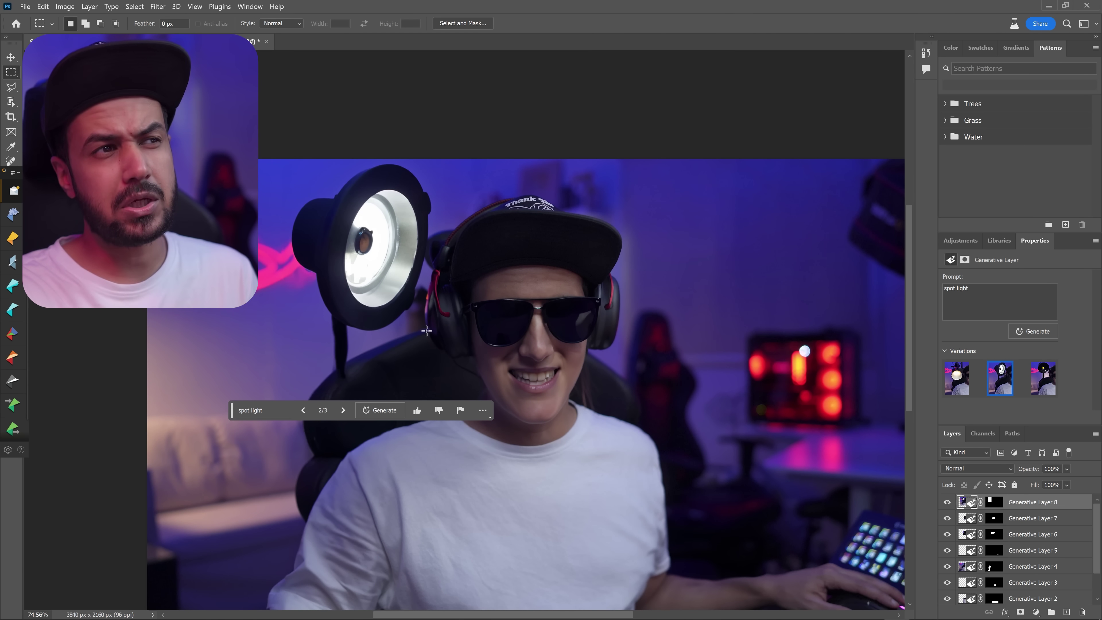
left_click_drag(387, 562, 585, 442)
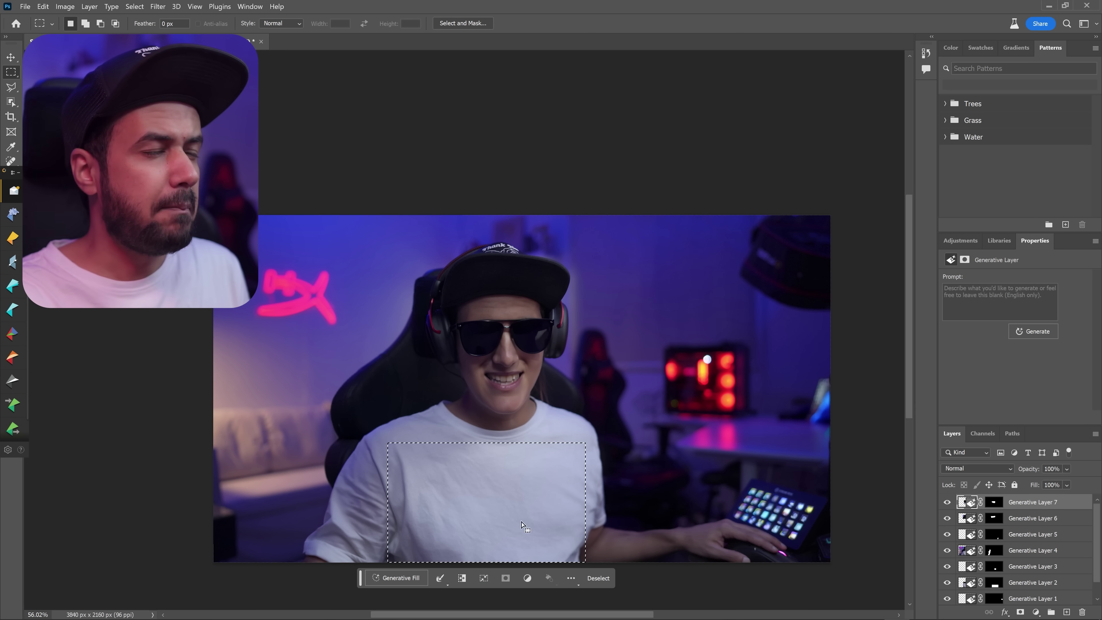
Generate a 'resident evil' logo on the shirt and pick the black cross emblem variation.
left_click(397, 577)
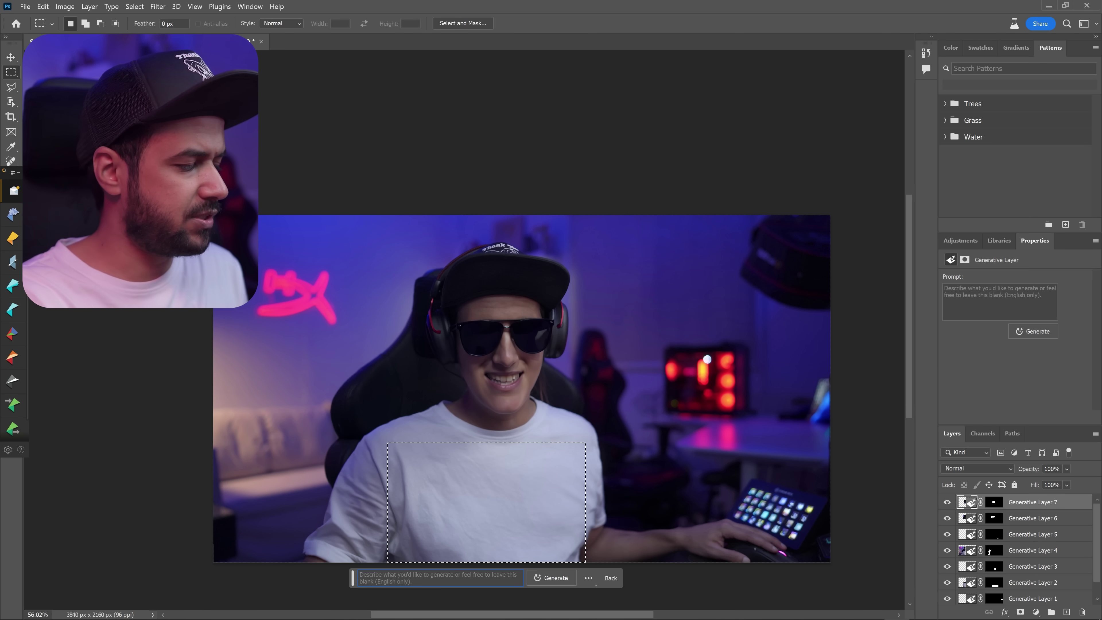
type("resident evil logo")
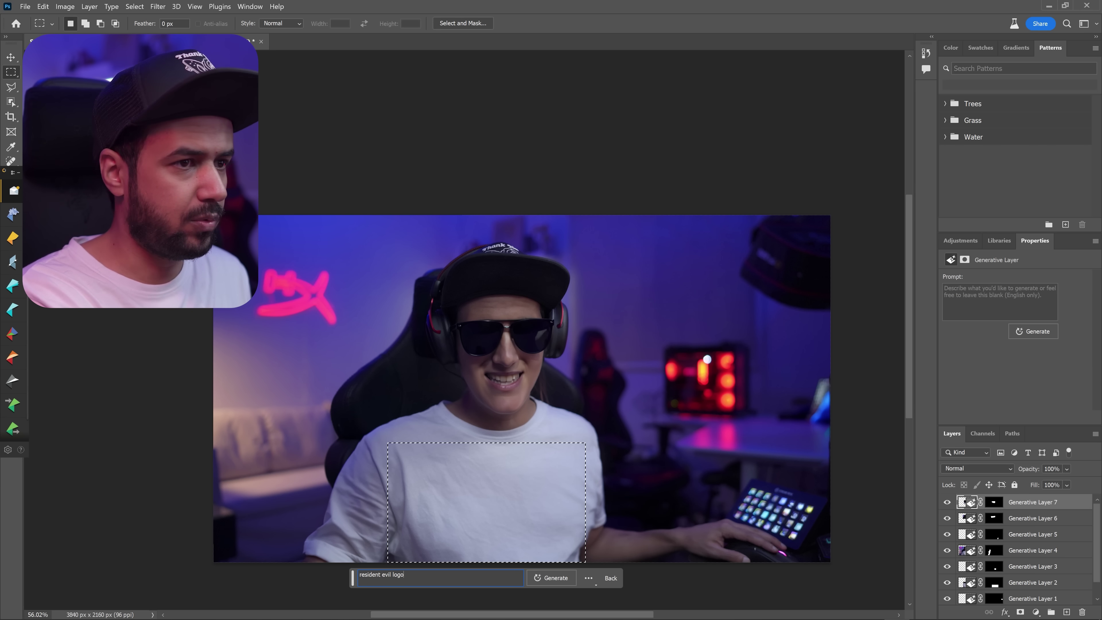
key("Return")
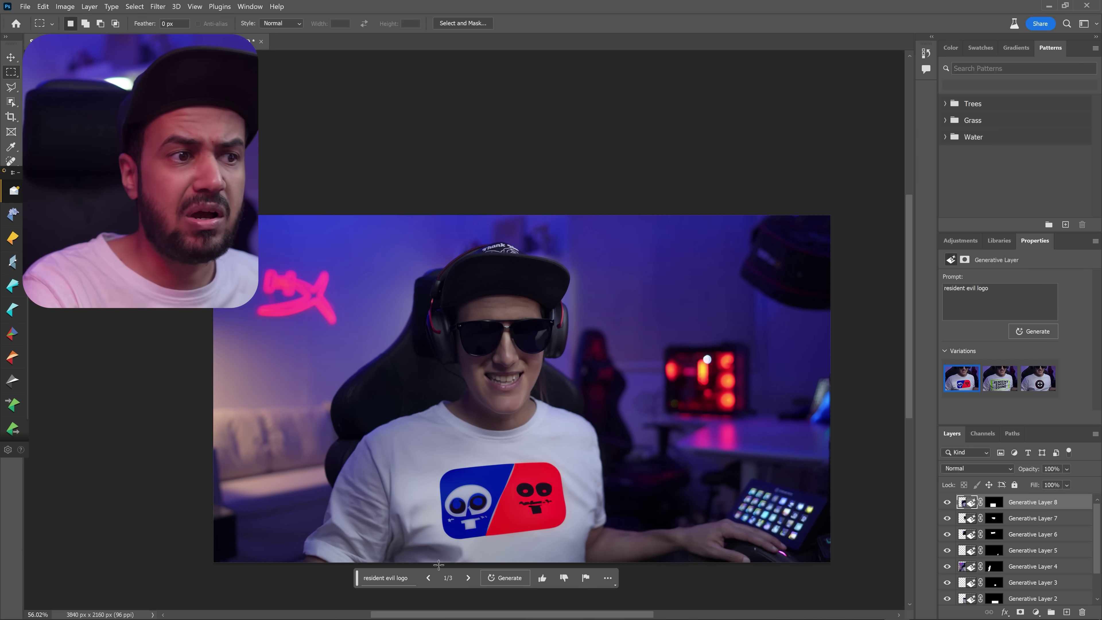
left_click(464, 581)
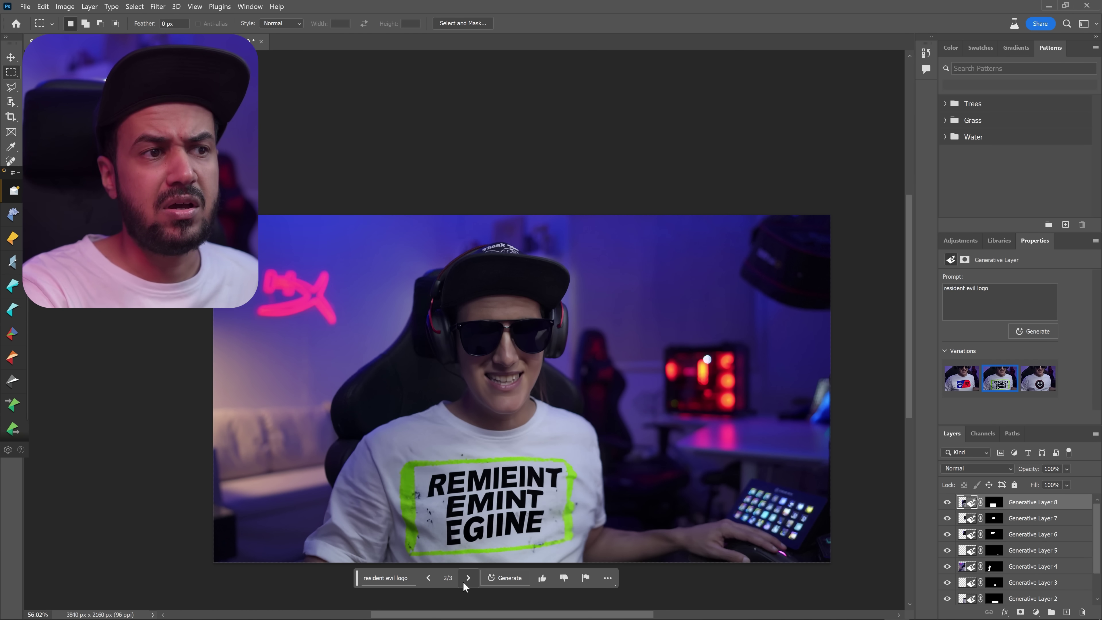
left_click(463, 581)
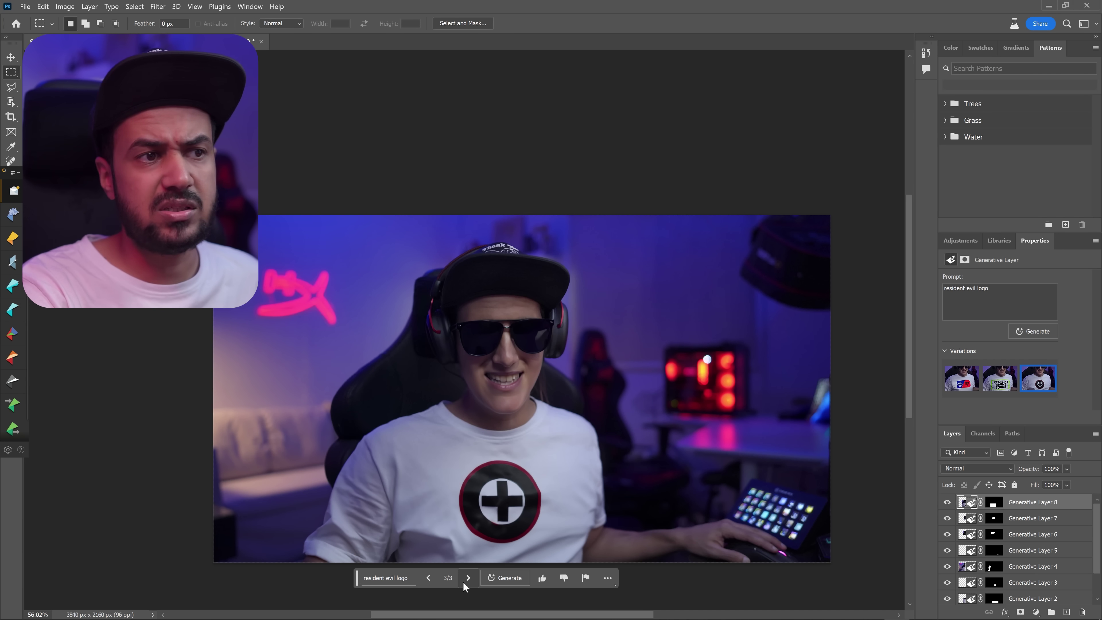
left_click(463, 581)
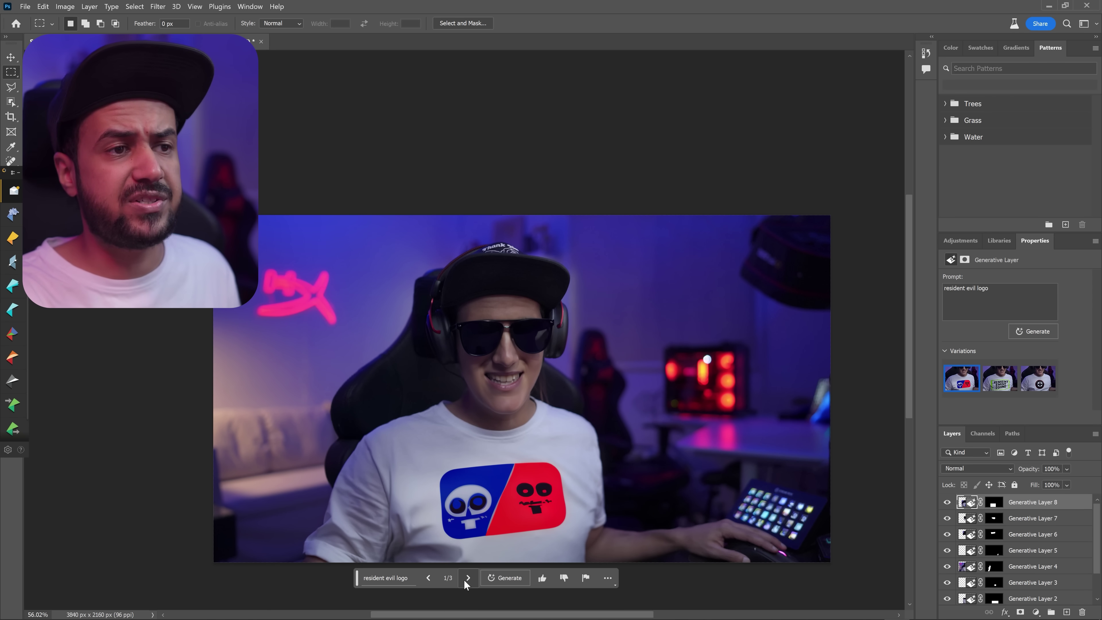
left_click(464, 579)
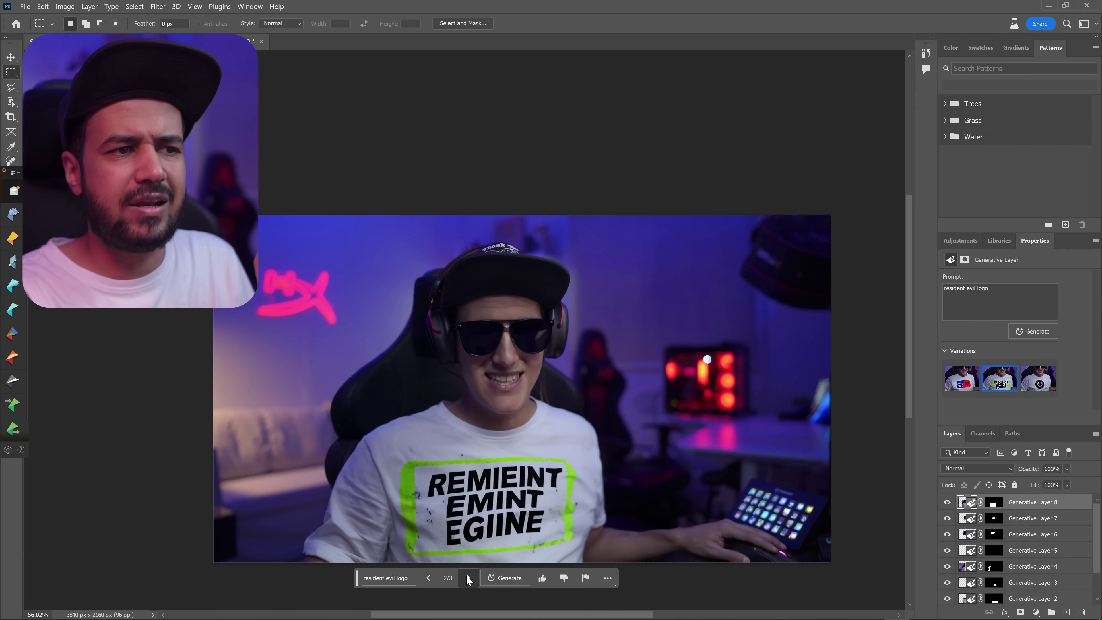
left_click(468, 578)
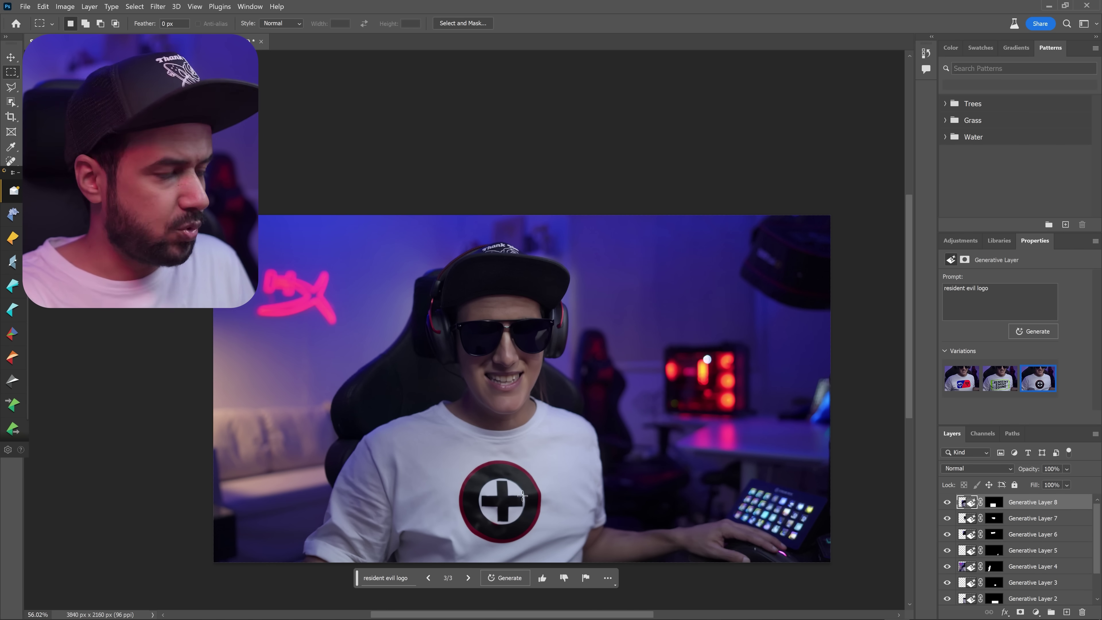
Zoom in and out to inspect the cross emblem on the shirt.
scroll(522, 495, "up", 3)
scroll(522, 496, "up", 3)
scroll(521, 512, "down", 2)
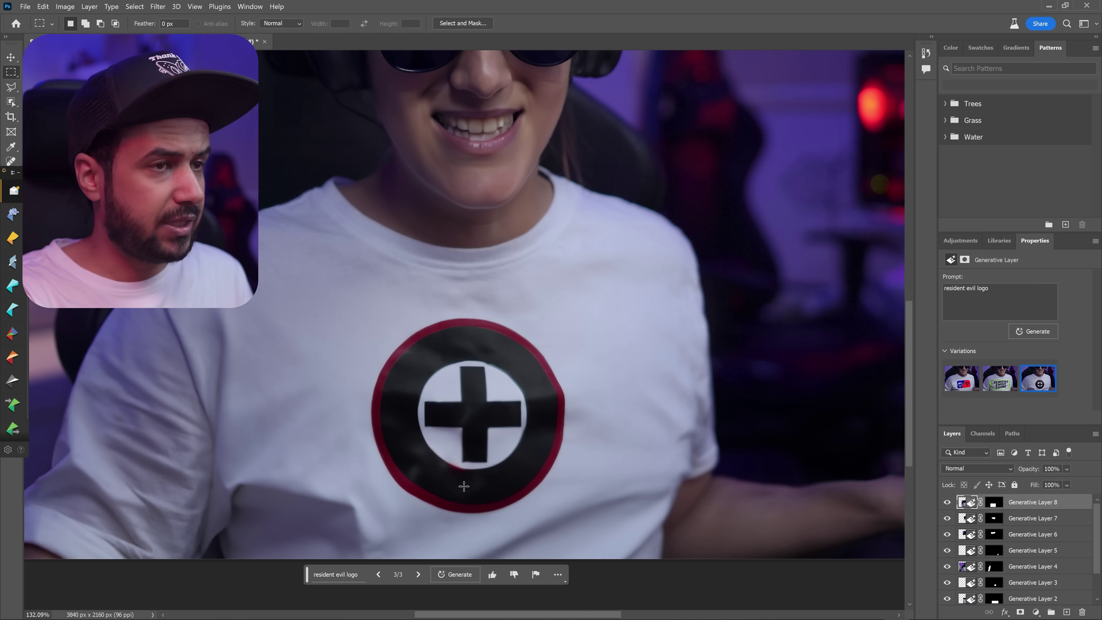
scroll(462, 494, "down", 5)
scroll(463, 489, "up", 1)
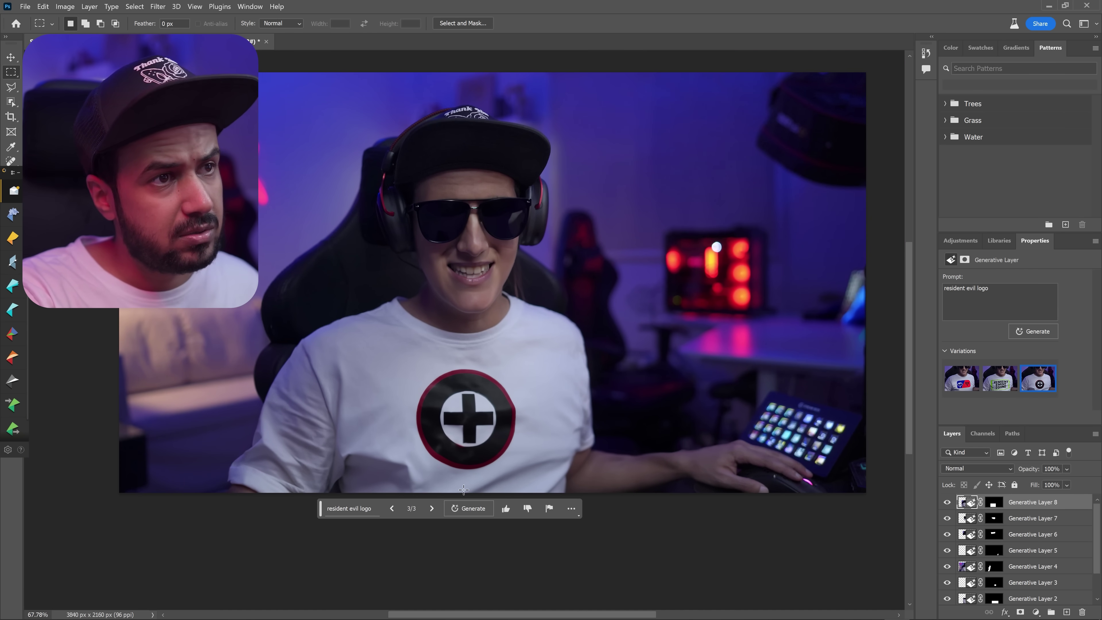
scroll(464, 489, "down", 1)
scroll(463, 489, "up", 1)
scroll(464, 490, "down", 1)
scroll(464, 489, "down", 2)
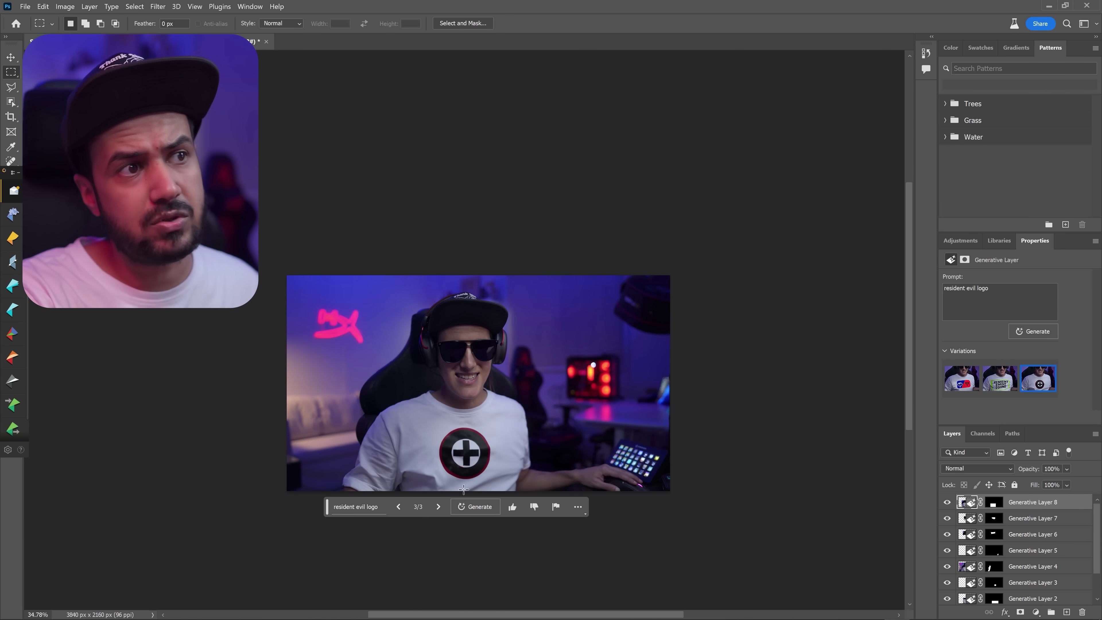
scroll(464, 490, "up", 3)
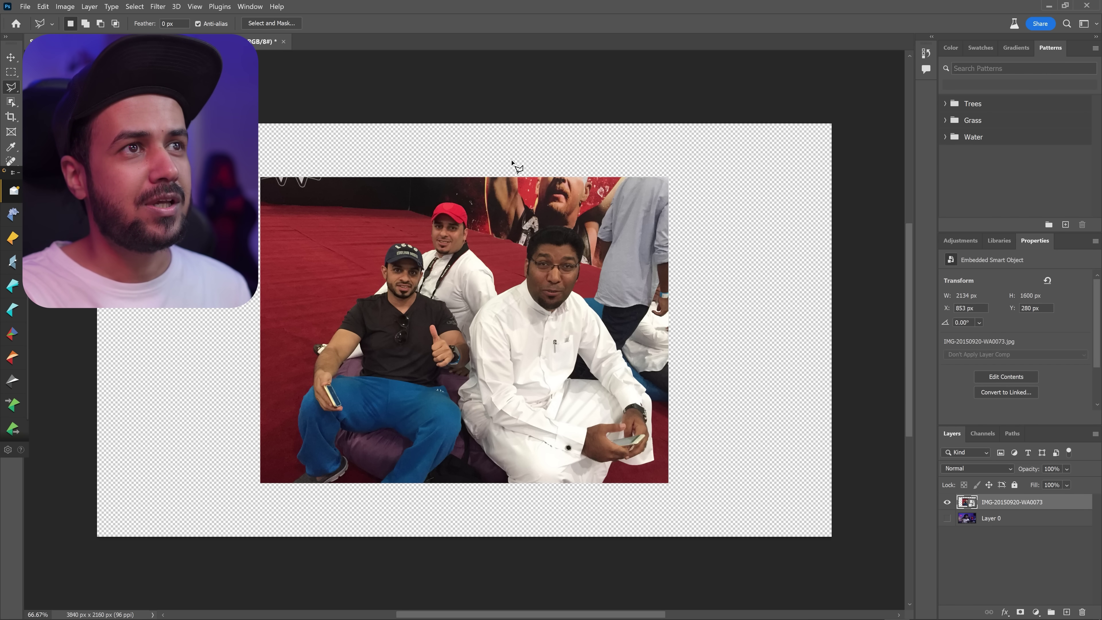
Finish the first outline, then outline the empty transparent strip above the group photo.
double_click(475, 131)
left_click(500, 117)
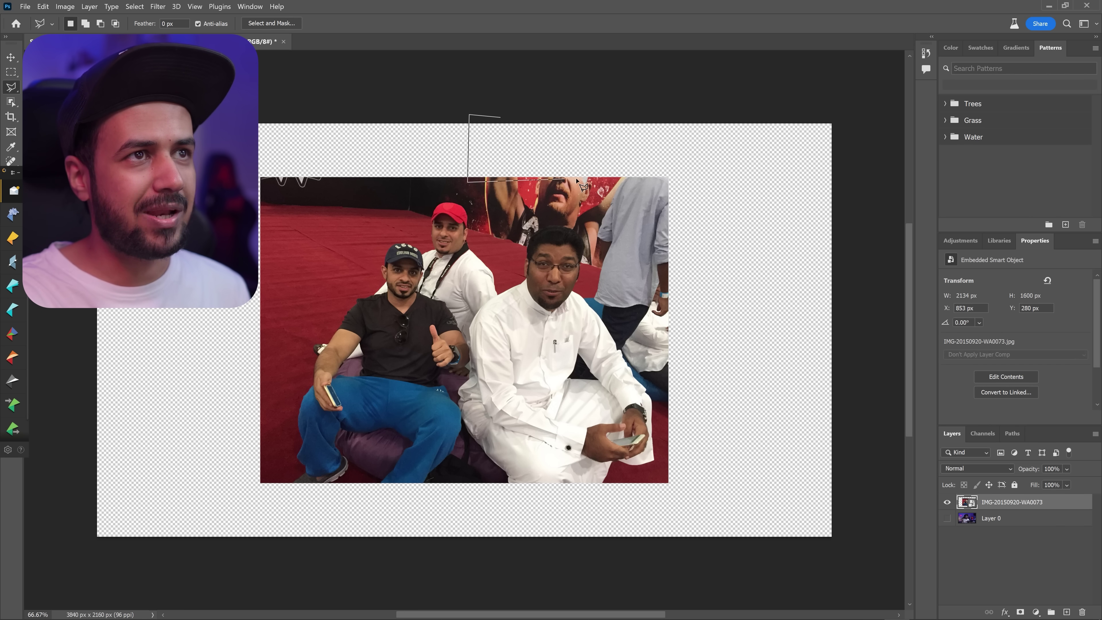
left_click(502, 121)
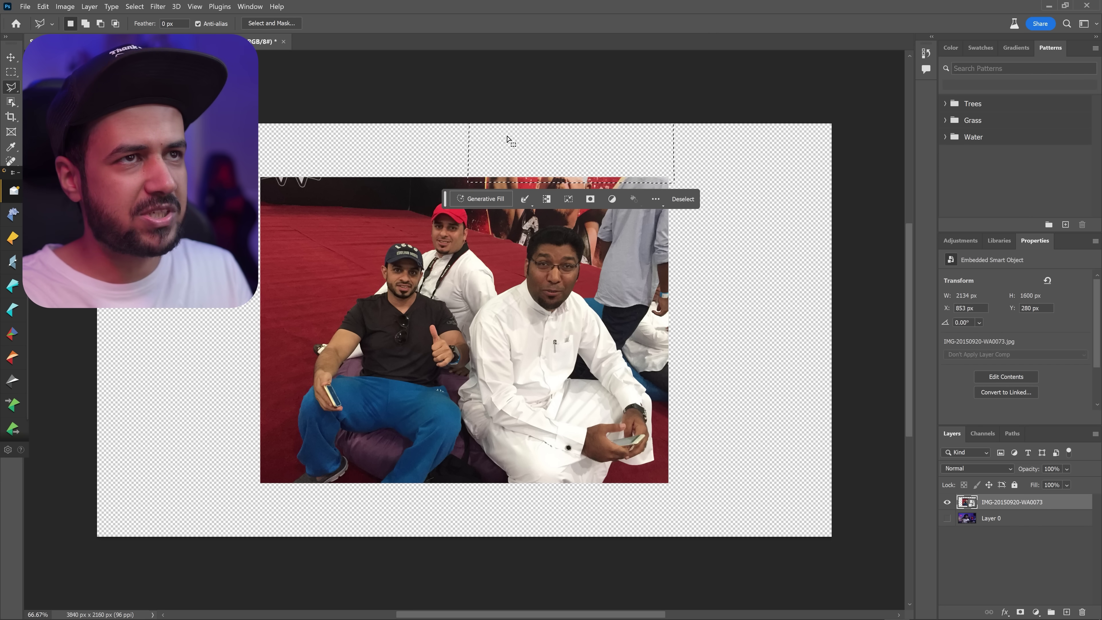
Run Generative Fill with an empty prompt on the strip above the photo.
left_click(480, 199)
key("Return")
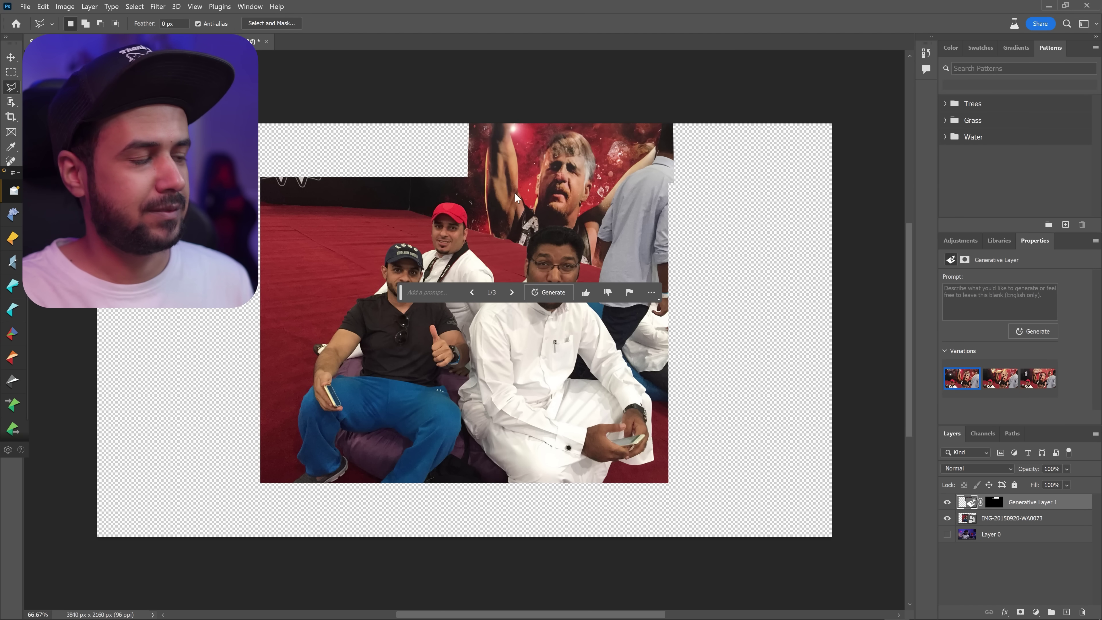
scroll(595, 192, "up", 3)
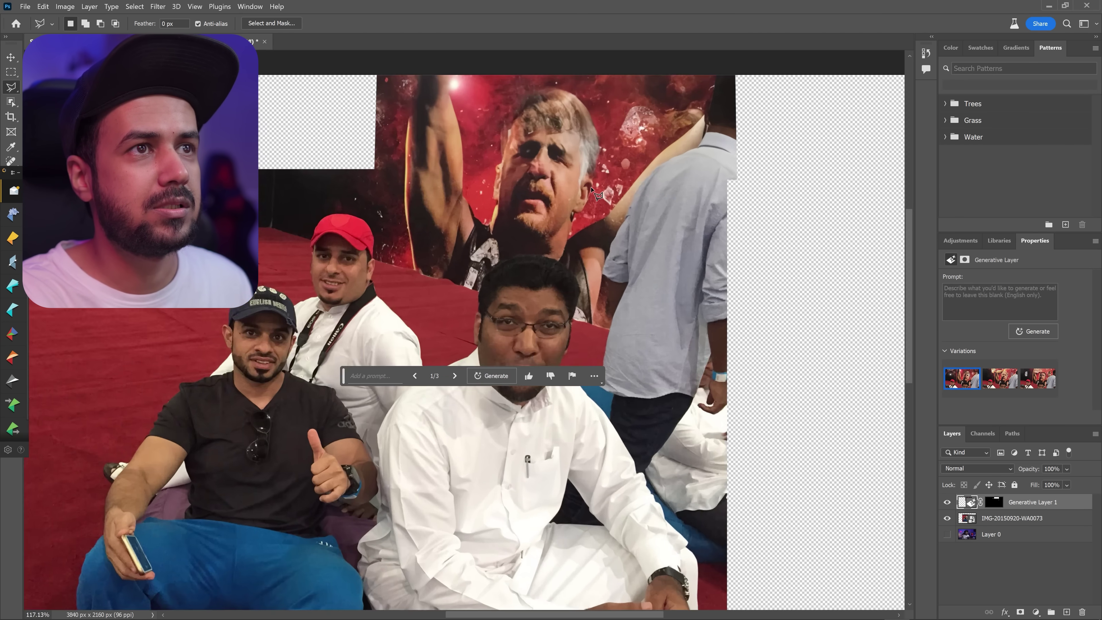
scroll(592, 189, "up", 3)
scroll(559, 220, "up", 1)
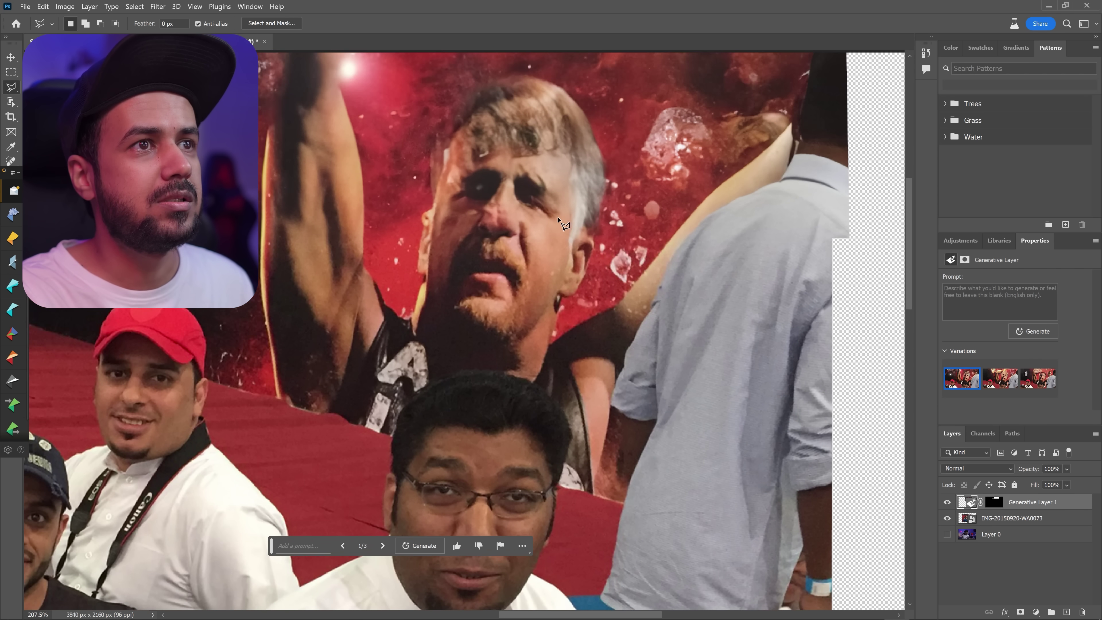
Compare the three poster-backdrop variations, ending on the second.
left_click(393, 545)
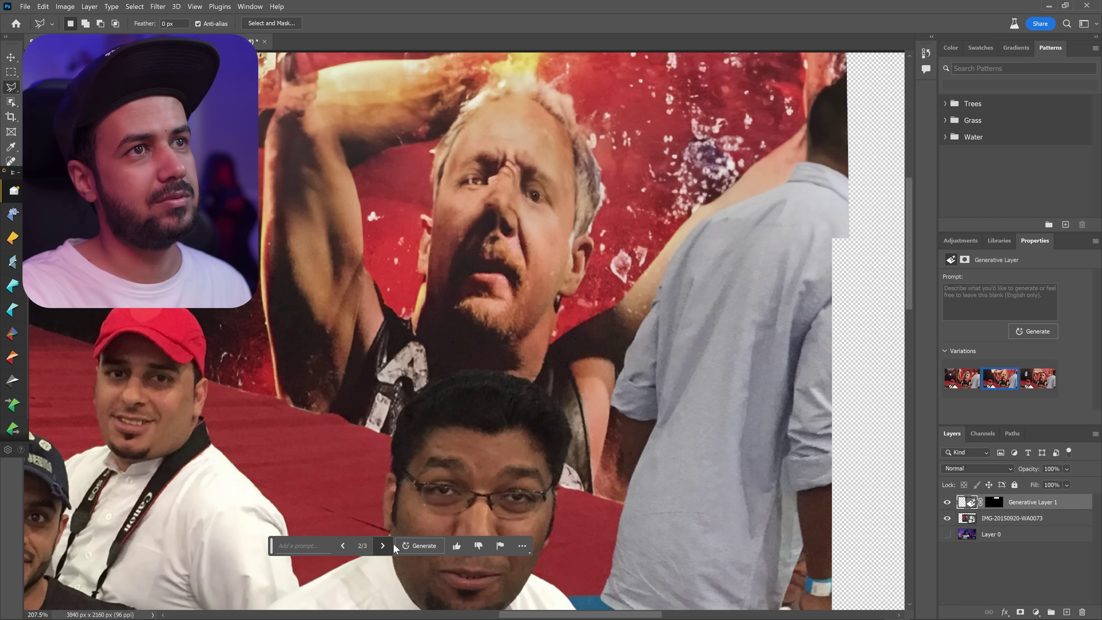
left_click(392, 546)
left_click(342, 545)
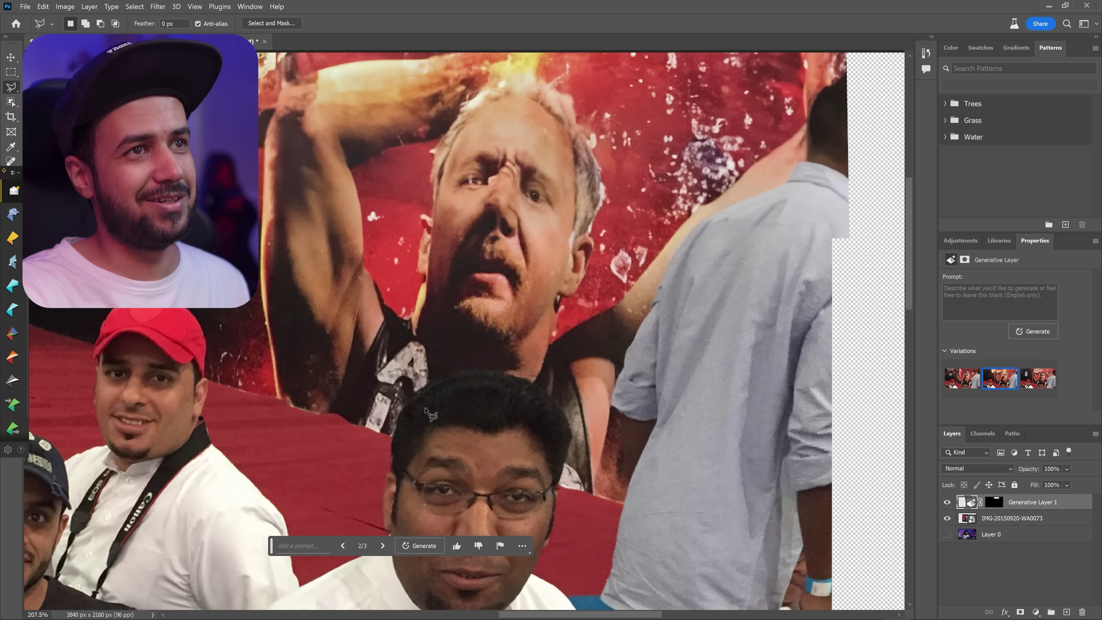
scroll(435, 417, "down", 6)
scroll(434, 425, "down", 2)
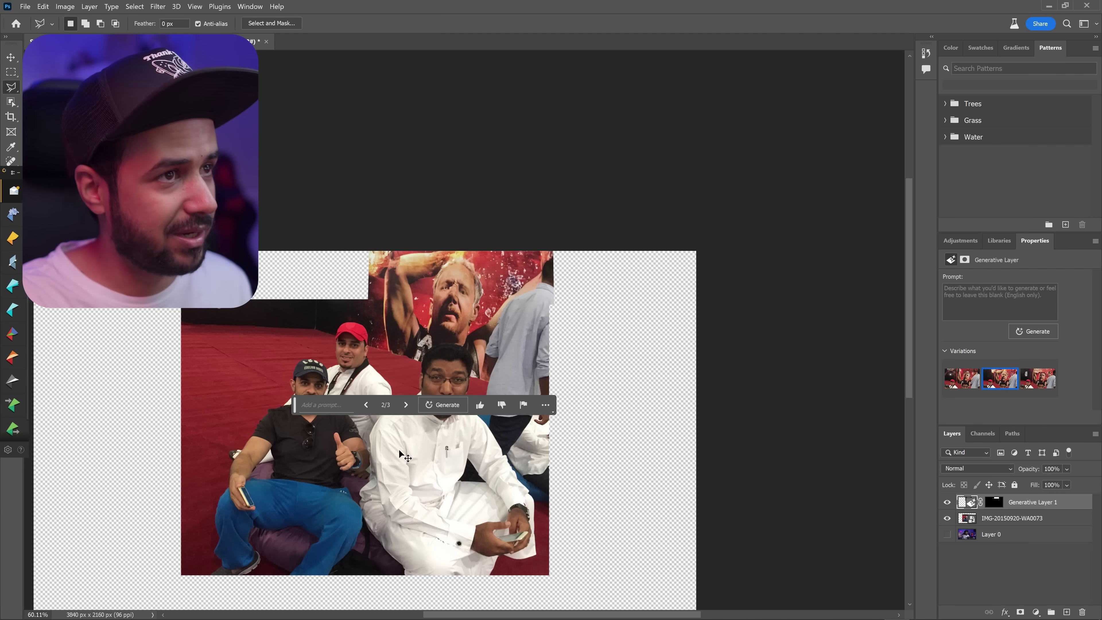
Keep the first generated variation of the poster backdrop.
left_click(366, 405)
left_click(405, 405)
left_click(365, 405)
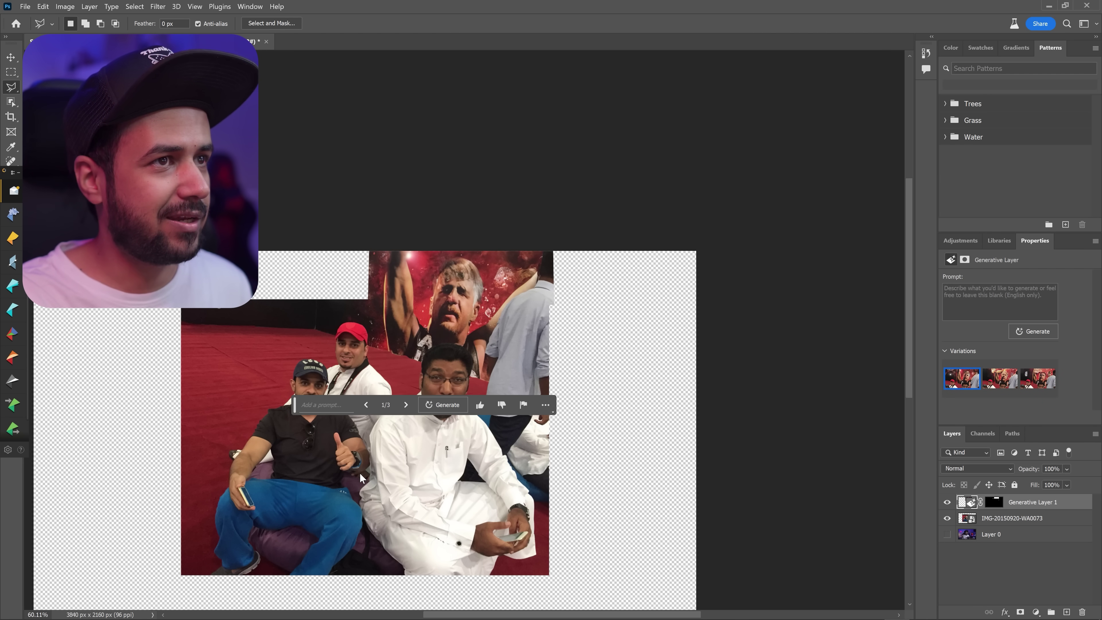
scroll(360, 478, "down", 1)
scroll(418, 546, "down", 1)
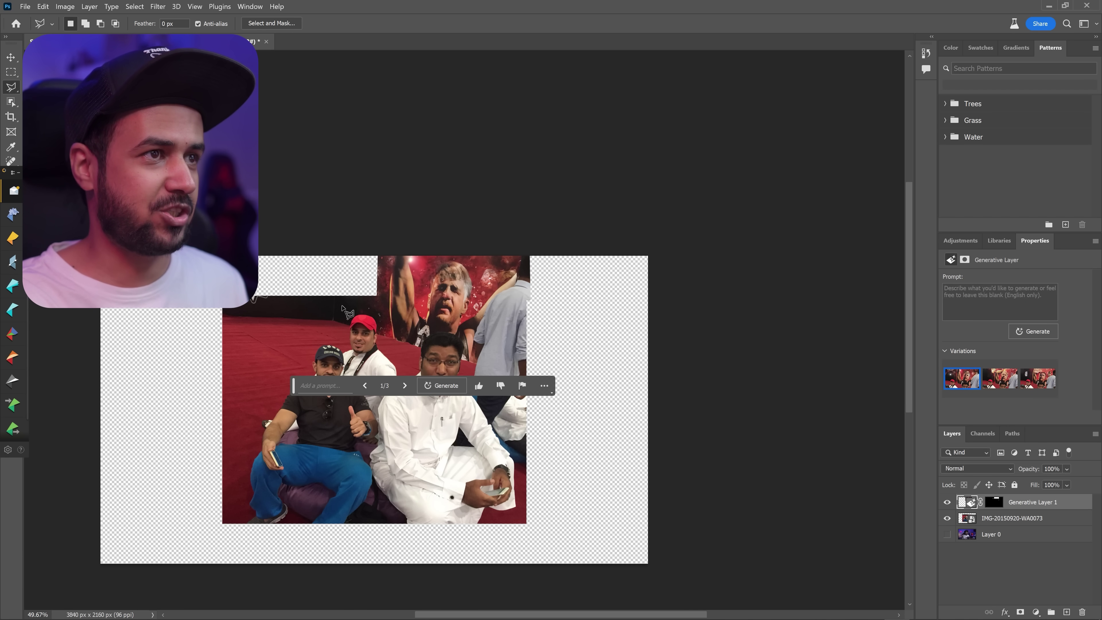
Lasso the transparent area around the photo's edges and canvas border, then fill it.
left_click_drag(378, 248, 378, 300)
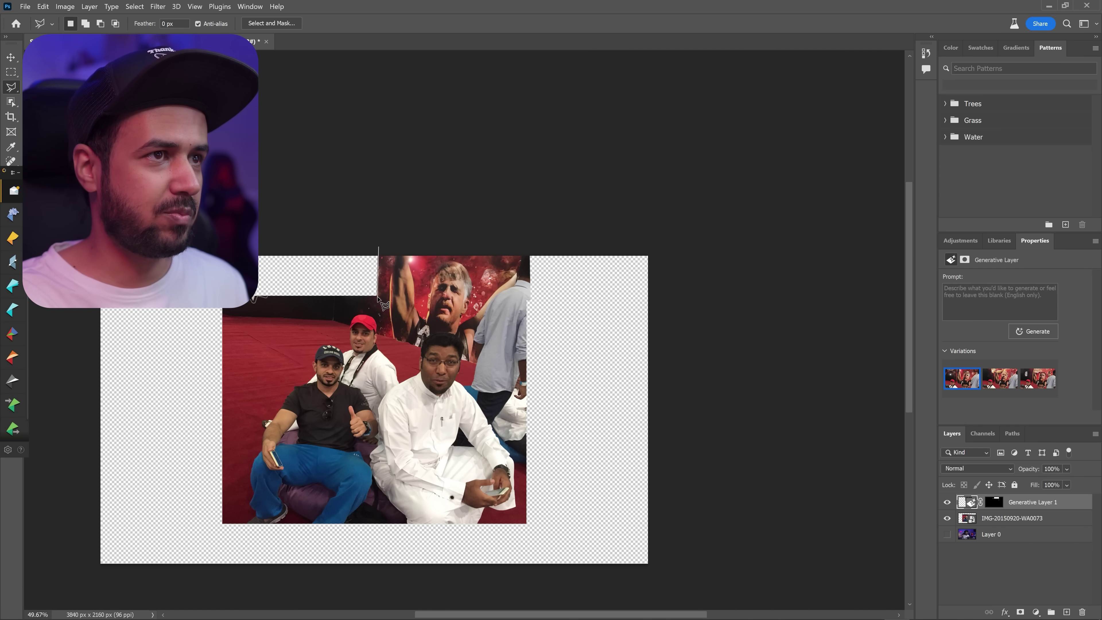
left_click(221, 307)
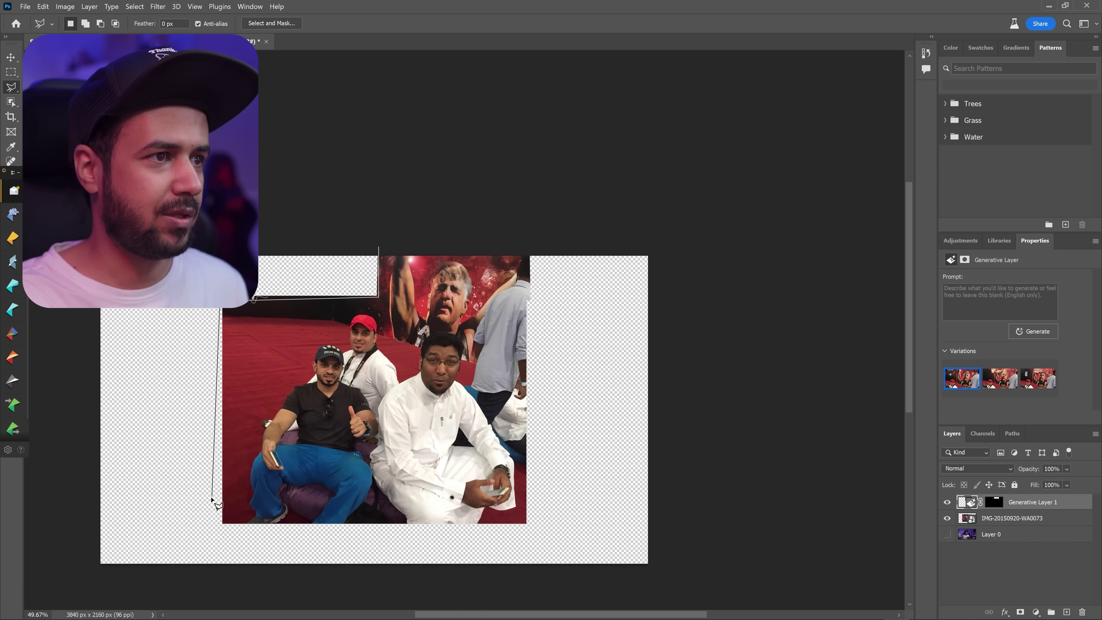
left_click(222, 518)
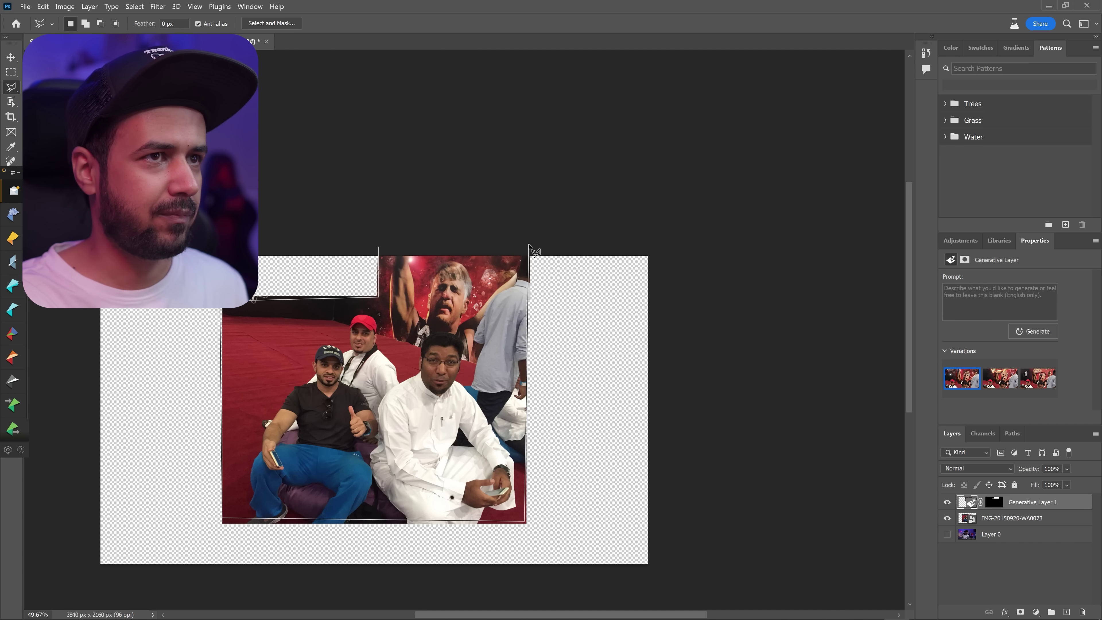
left_click(722, 242)
left_click(711, 525)
left_click(75, 483)
left_click(74, 109)
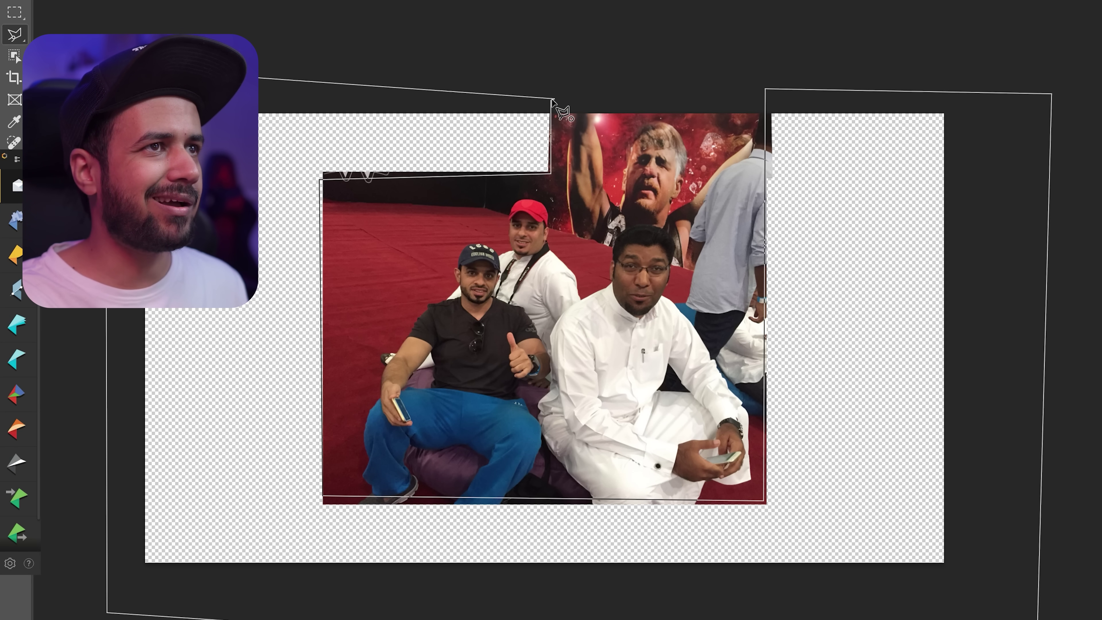
left_click(554, 99)
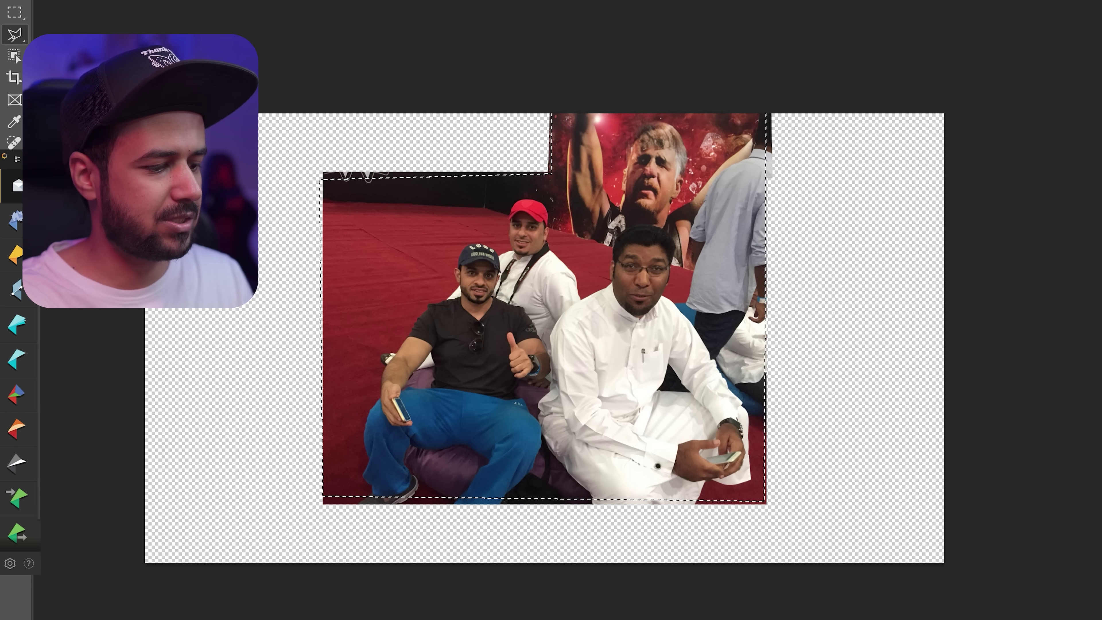
key("shift+BackSpace")
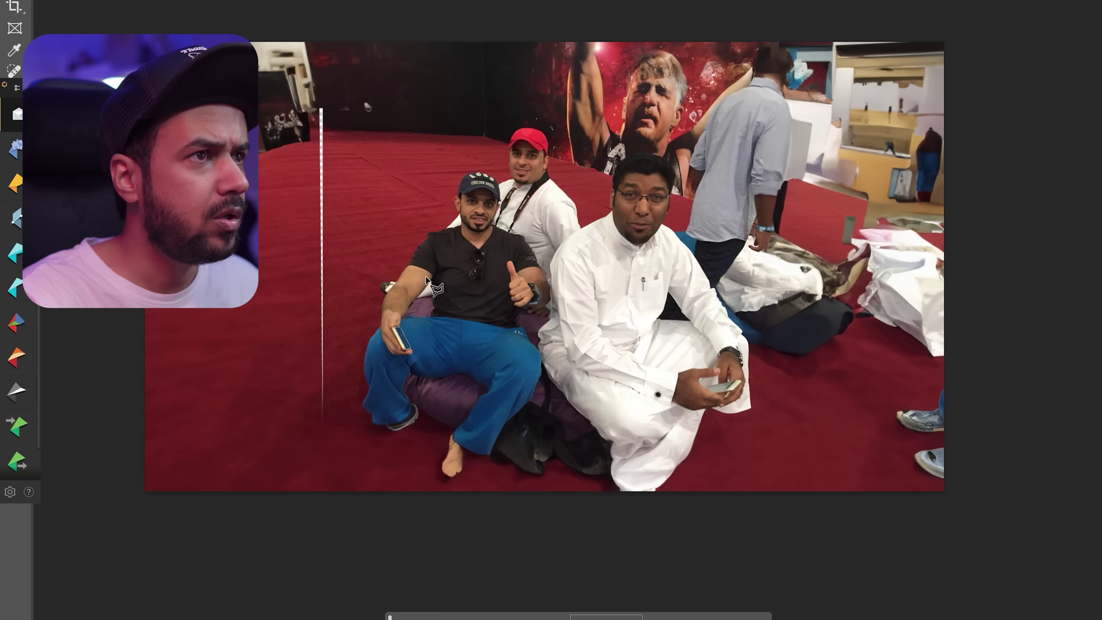
Zoom in and out to inspect the generated red-carpet room surroundings.
scroll(430, 278, "up", 2)
scroll(425, 286, "up", 2)
scroll(423, 287, "up", 2)
scroll(443, 616, "up", 3)
scroll(443, 615, "up", 1)
scroll(443, 615, "down", 2)
scroll(444, 615, "down", 2)
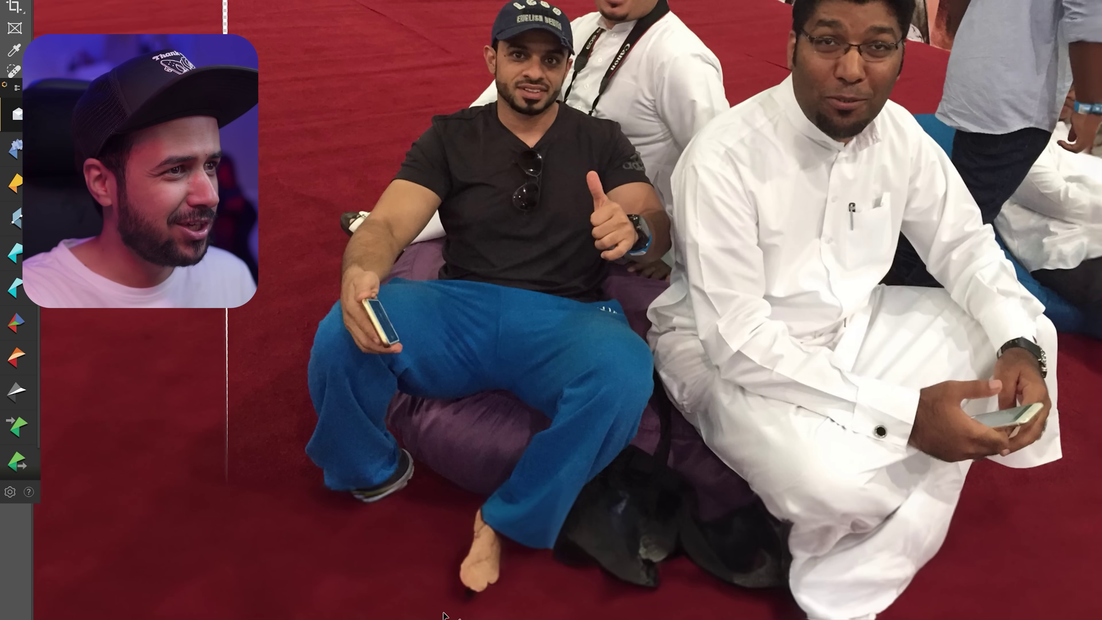
scroll(443, 615, "down", 3)
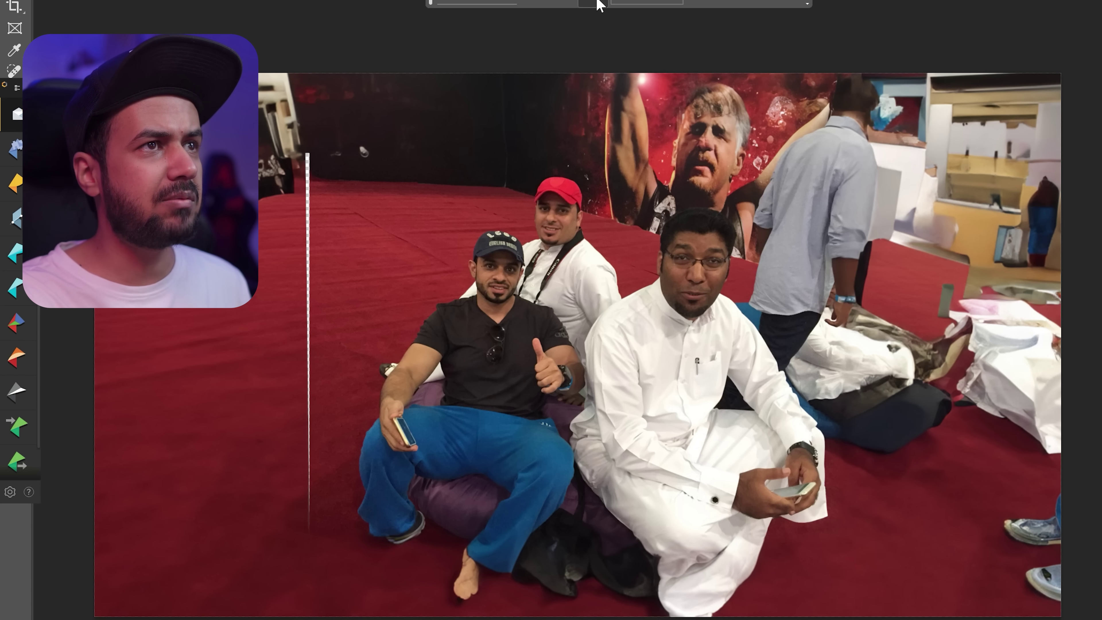
Cycle through the surroundings variations, then bring up a new document.
left_click(597, 2)
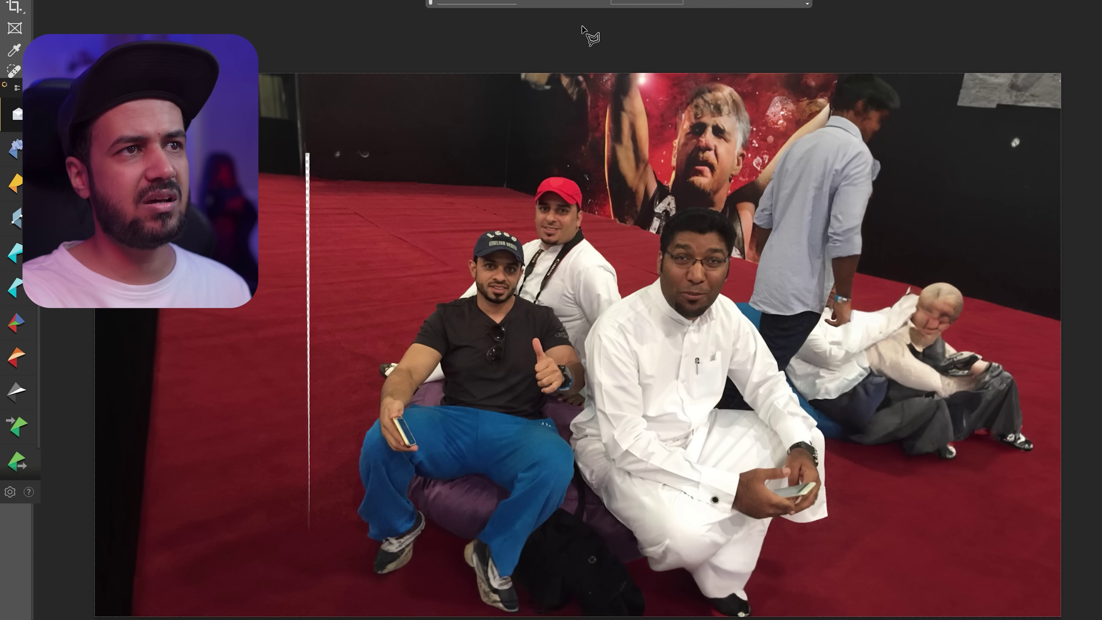
left_click(585, 4)
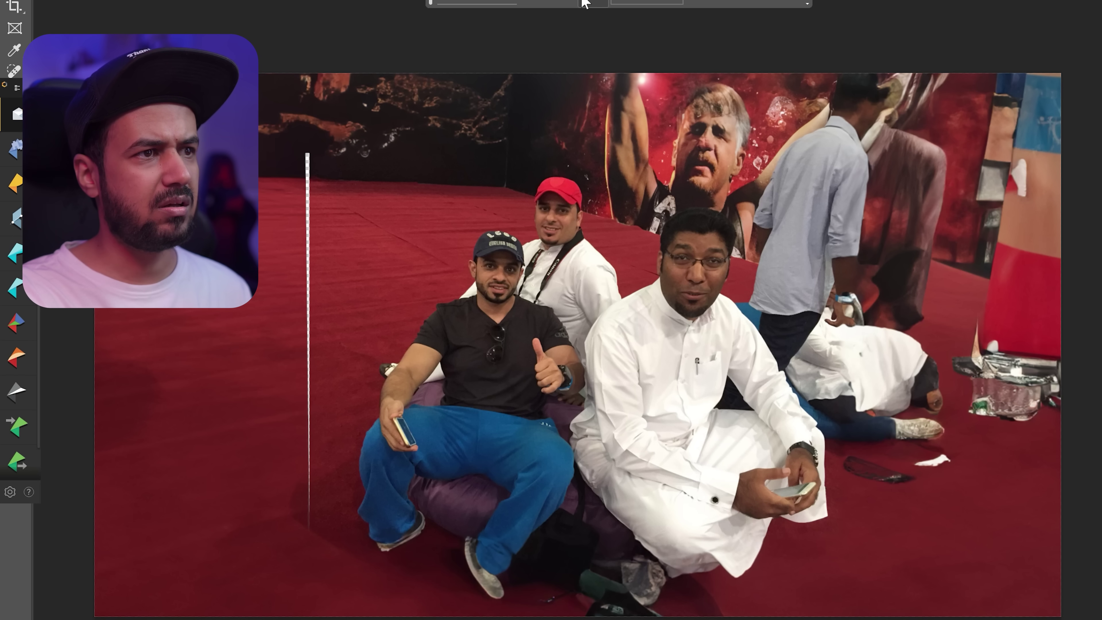
left_click(585, 3)
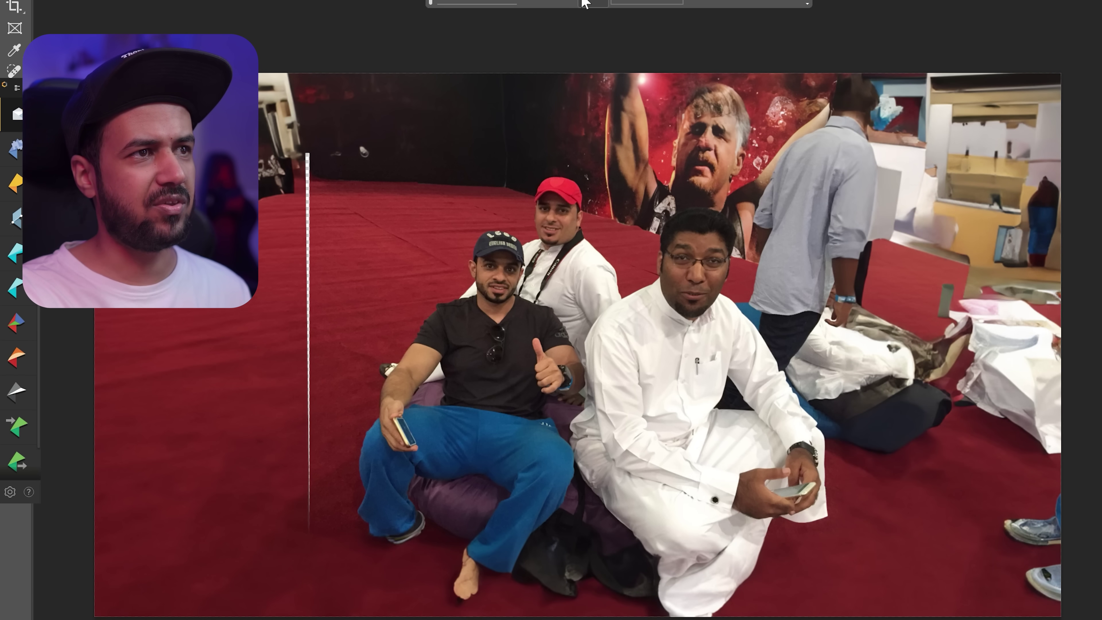
left_click(584, 4)
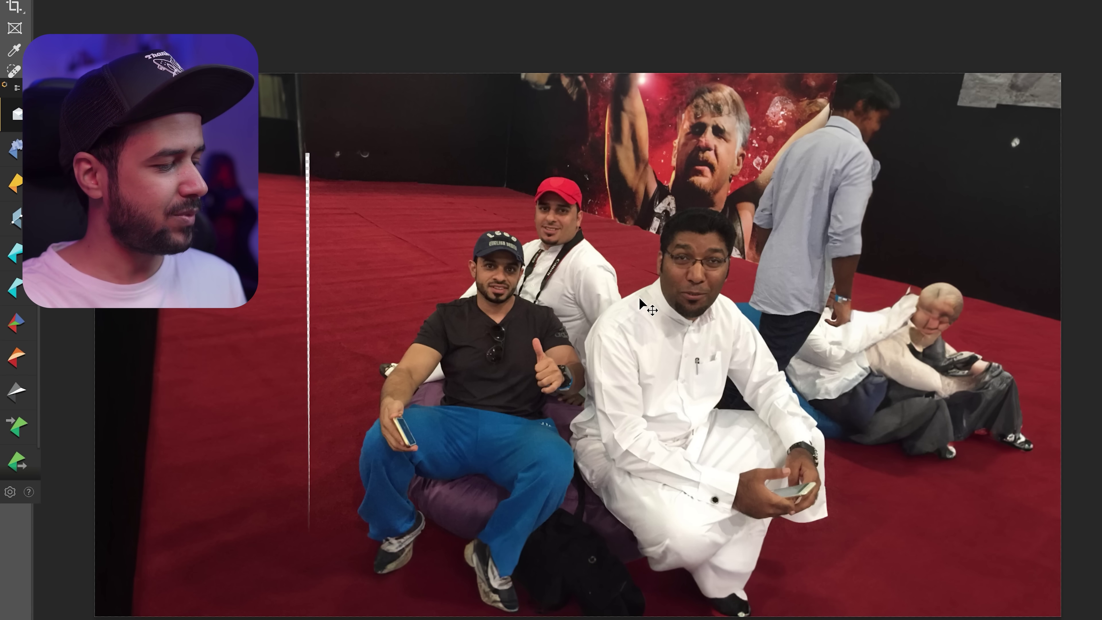
key("ctrl+n")
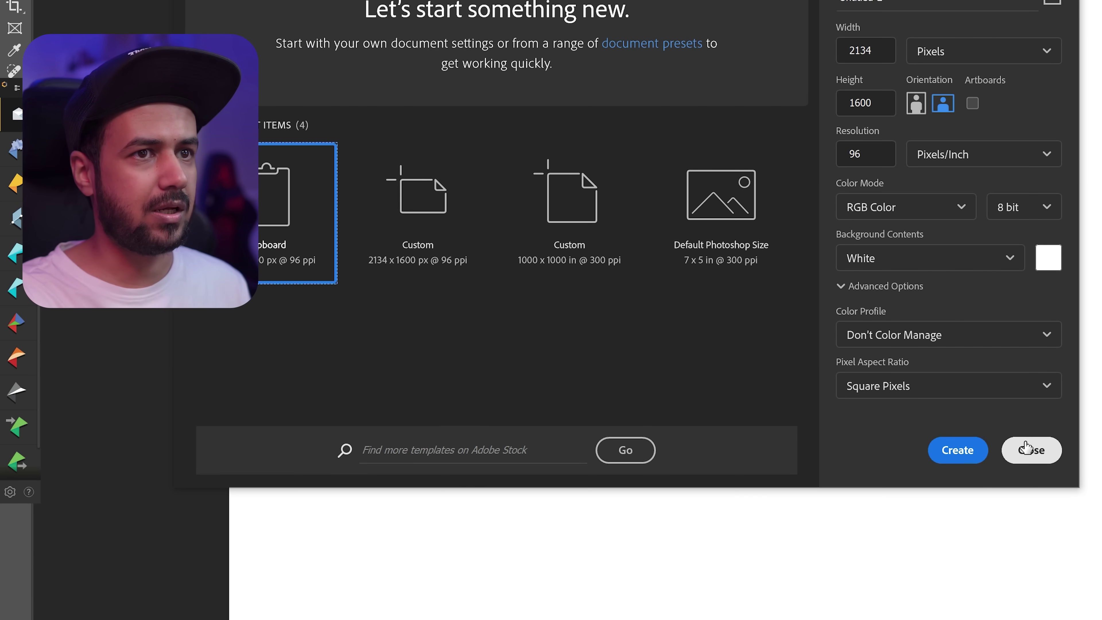
Dismiss the new-document settings and begin outlining the right-hand man's white robe below his chin.
left_click(1031, 450)
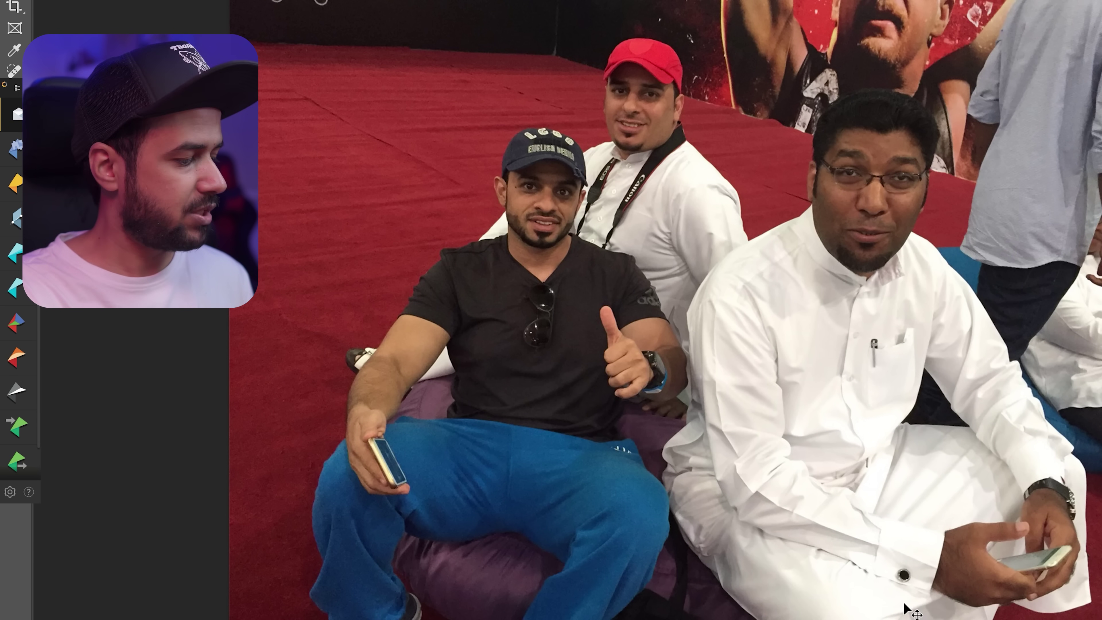
scroll(858, 512, "down", 2)
scroll(863, 504, "up", 3)
scroll(869, 492, "up", 2)
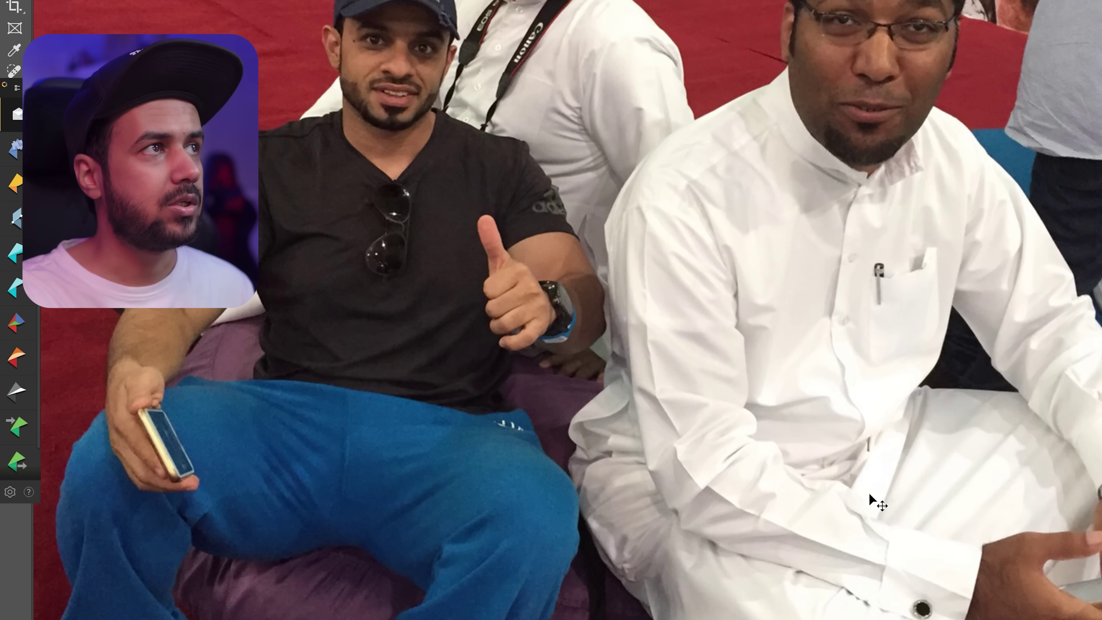
scroll(893, 475, "up", 2)
scroll(894, 475, "up", 2)
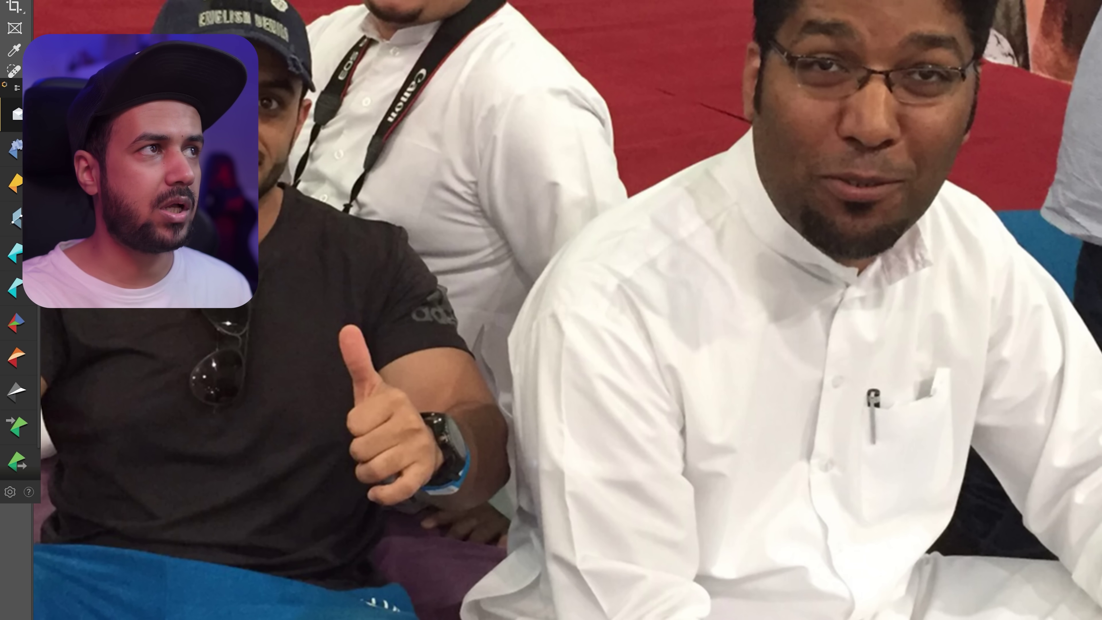
scroll(747, 115, "up", 2)
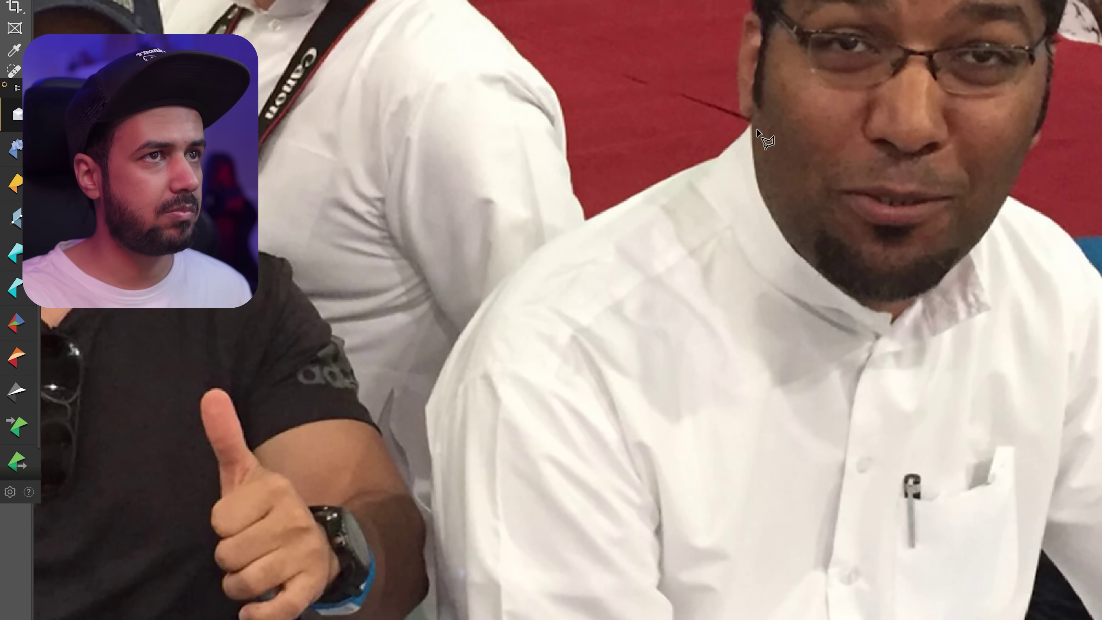
scroll(745, 130, "up", 1)
mouse_move(747, 119)
left_mouse_down()
mouse_move(853, 316)
mouse_move(960, 332)
mouse_move(1011, 284)
left_mouse_up()
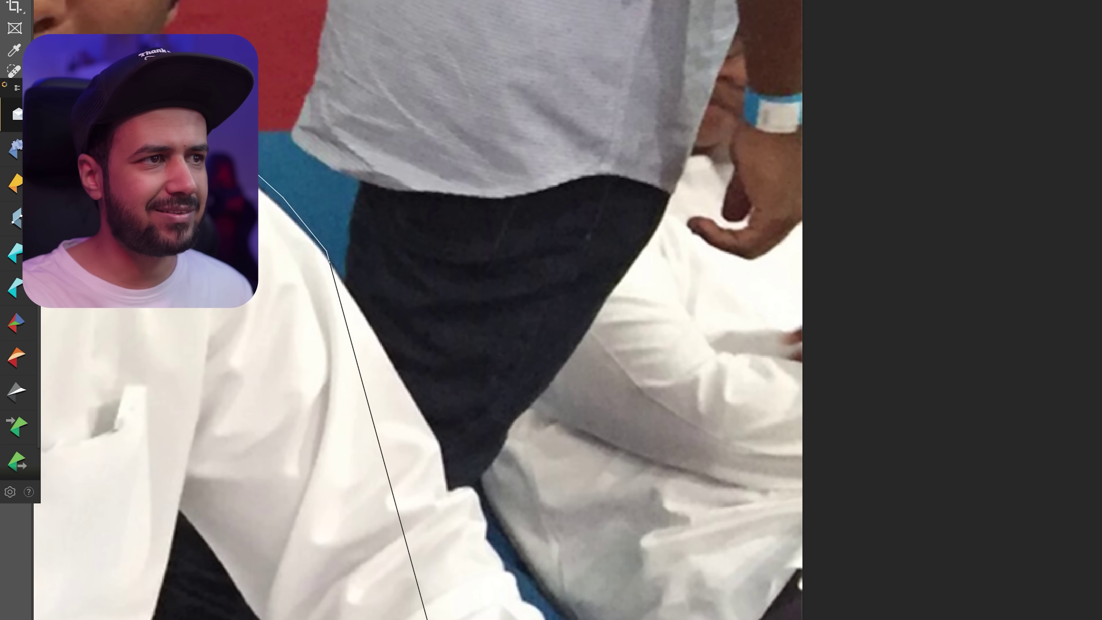
left_click_drag(1071, 204, 368, 288)
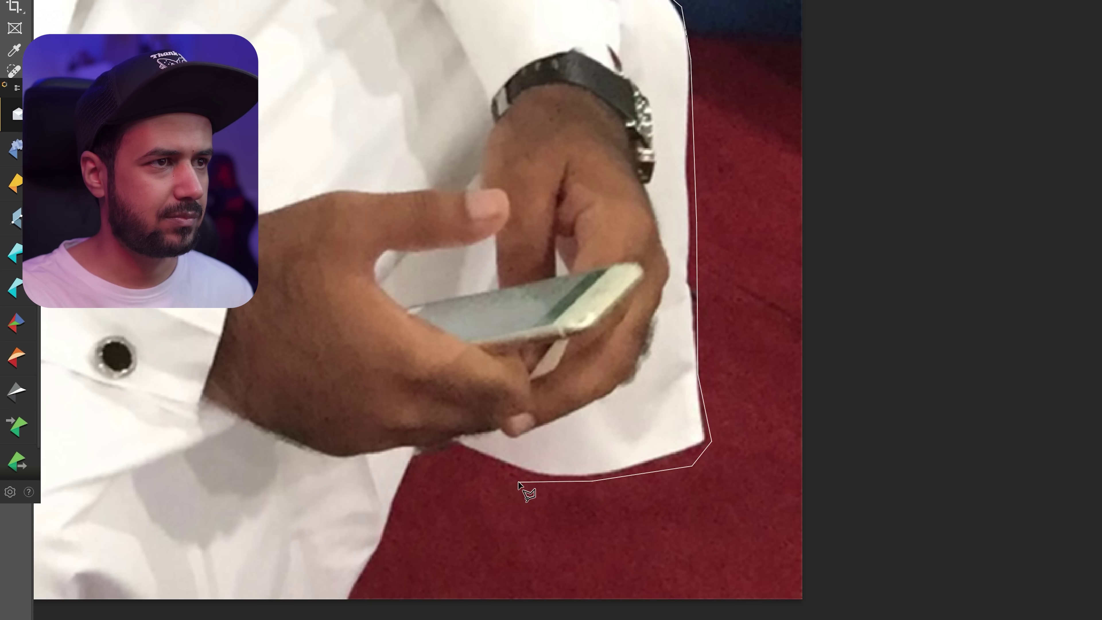
Extend the outline around his sleeve and the robe's lower edge.
left_click(518, 482)
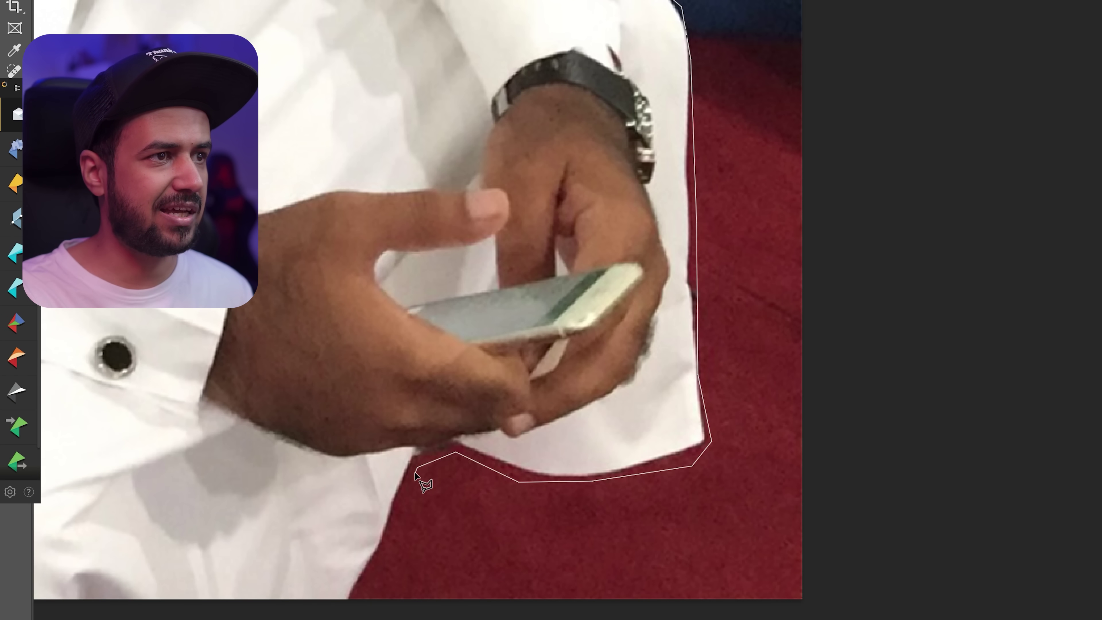
scroll(346, 616, "left", 10)
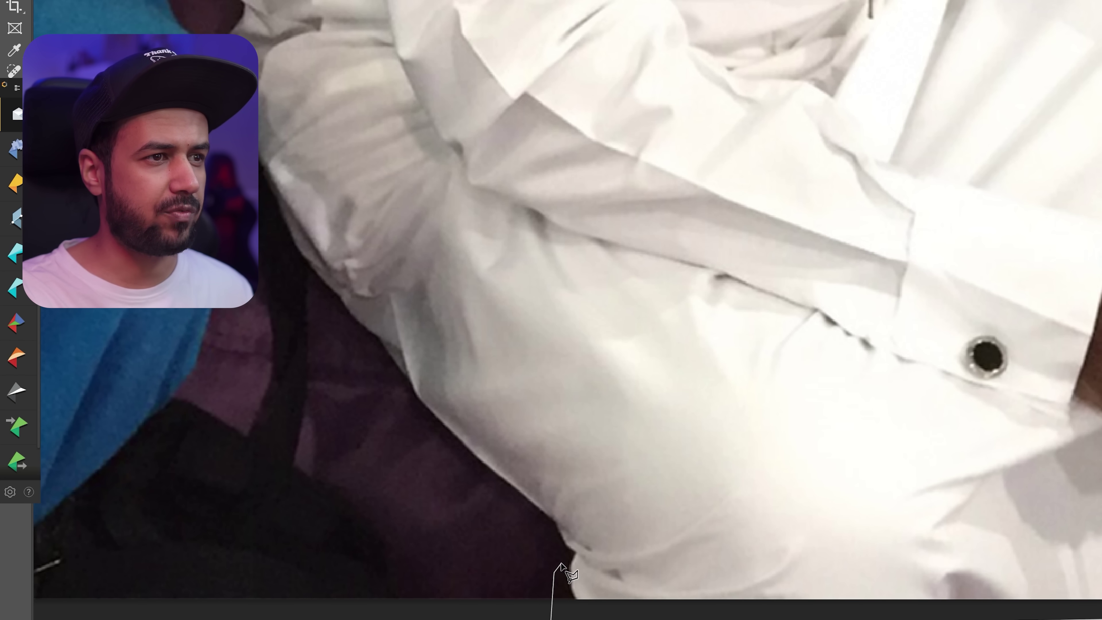
left_click(554, 541)
left_click(543, 526)
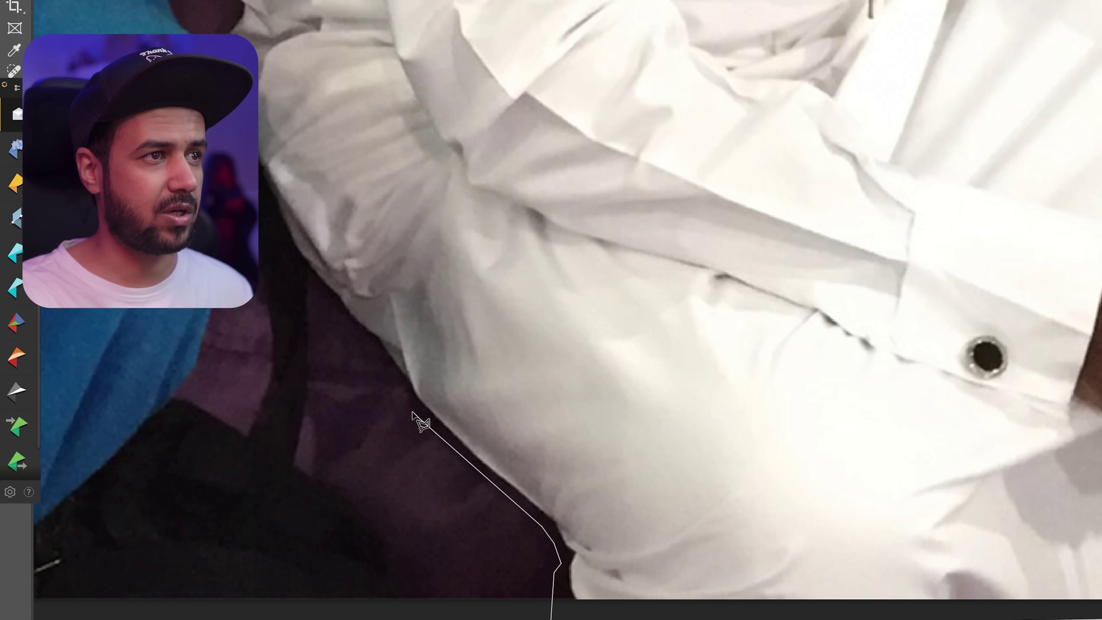
left_click(363, 333)
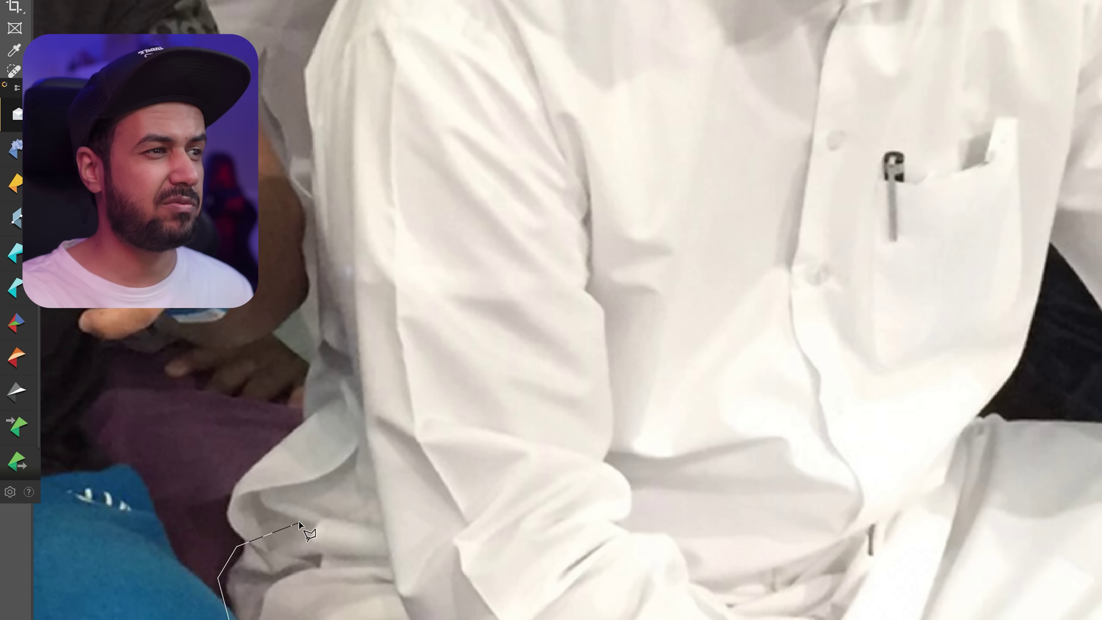
left_click_drag(237, 11, 230, 514)
left_click(218, 514)
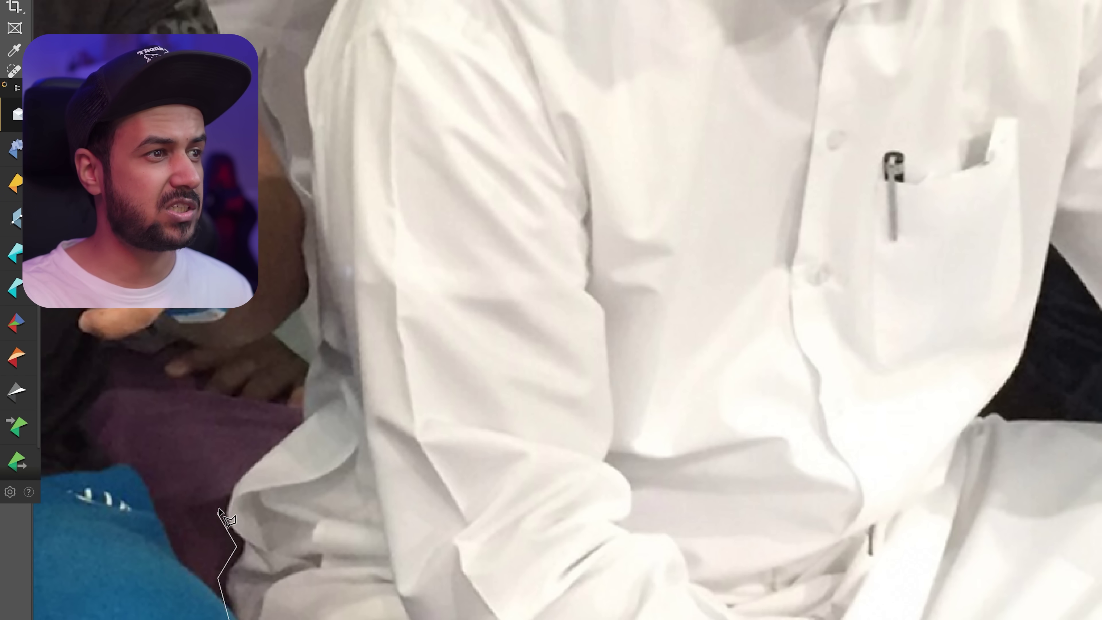
Trace up the robe's left edge and shoulder to close the selection.
left_click(302, 415)
left_click(318, 331)
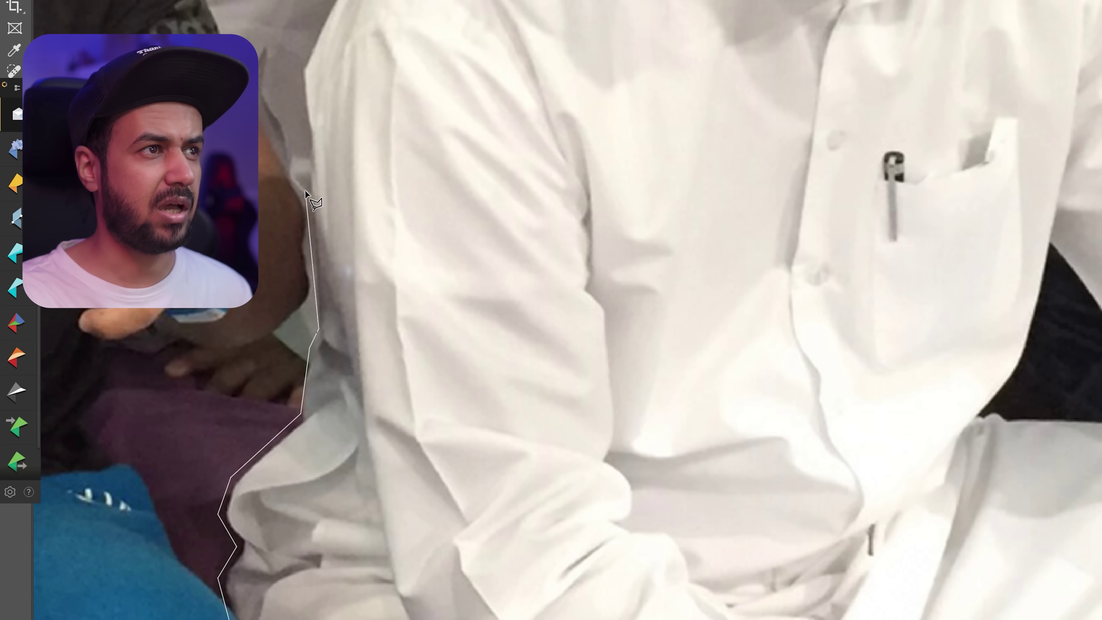
left_click_drag(298, 51, 299, 499)
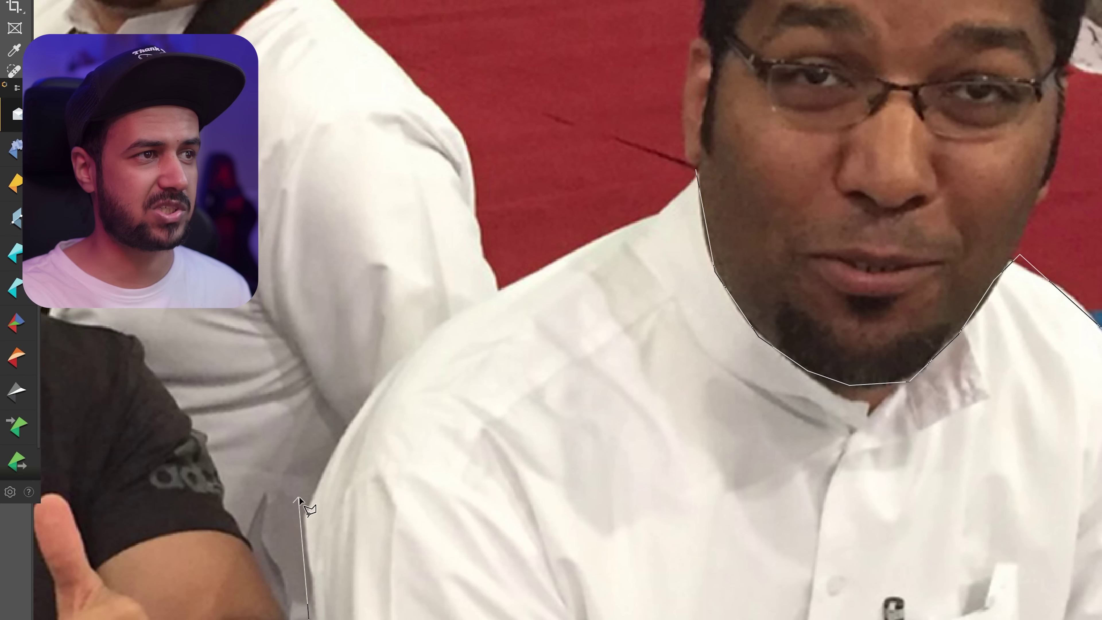
left_click(299, 497)
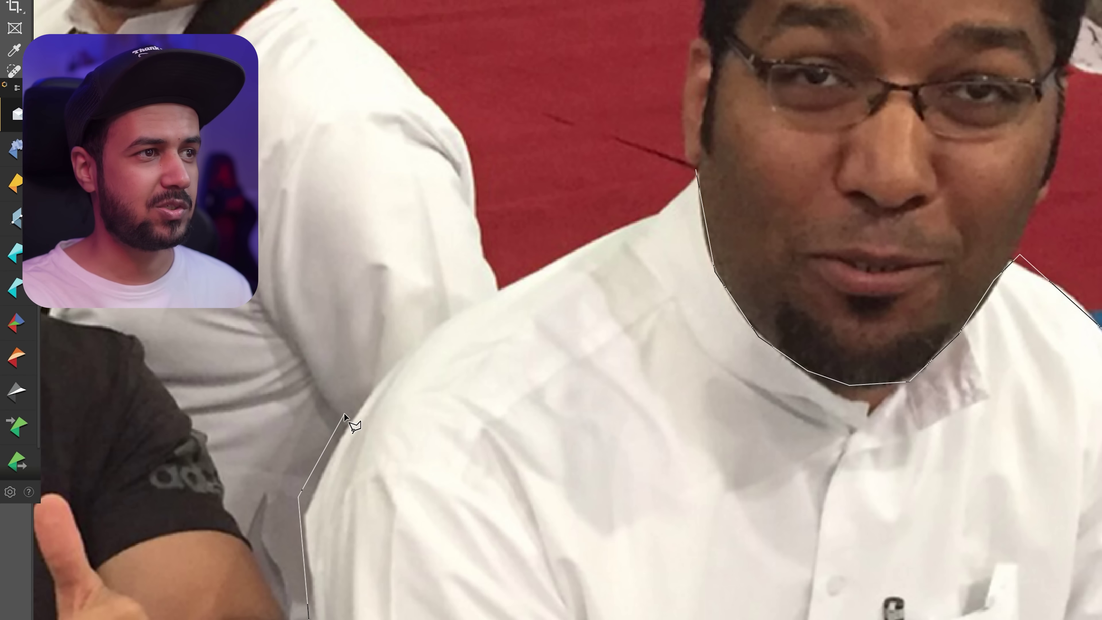
left_click(409, 347)
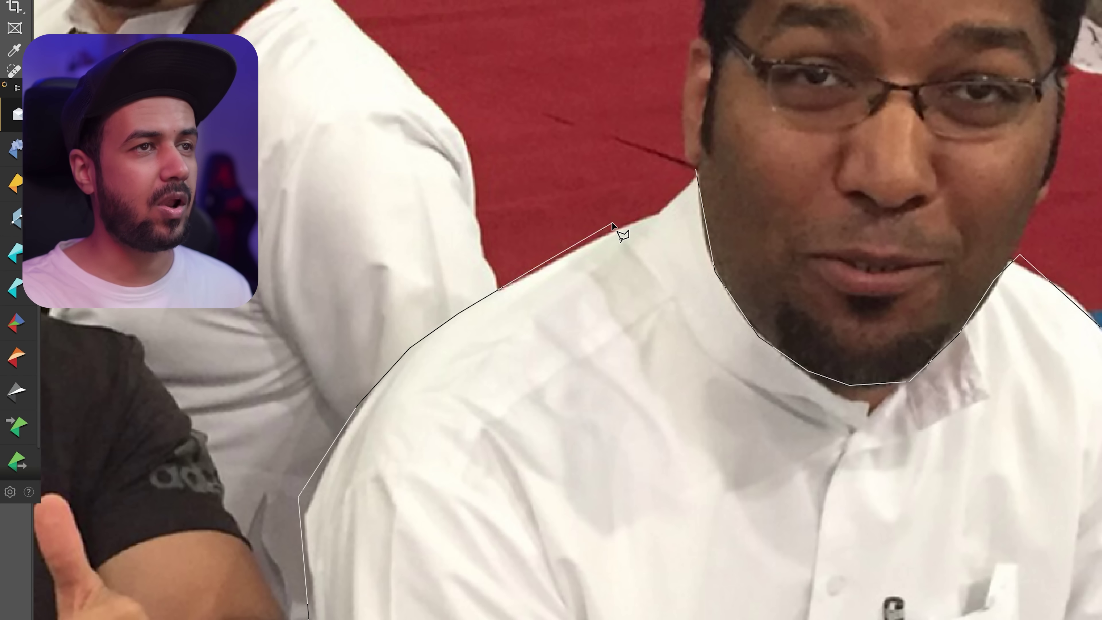
left_click(694, 177)
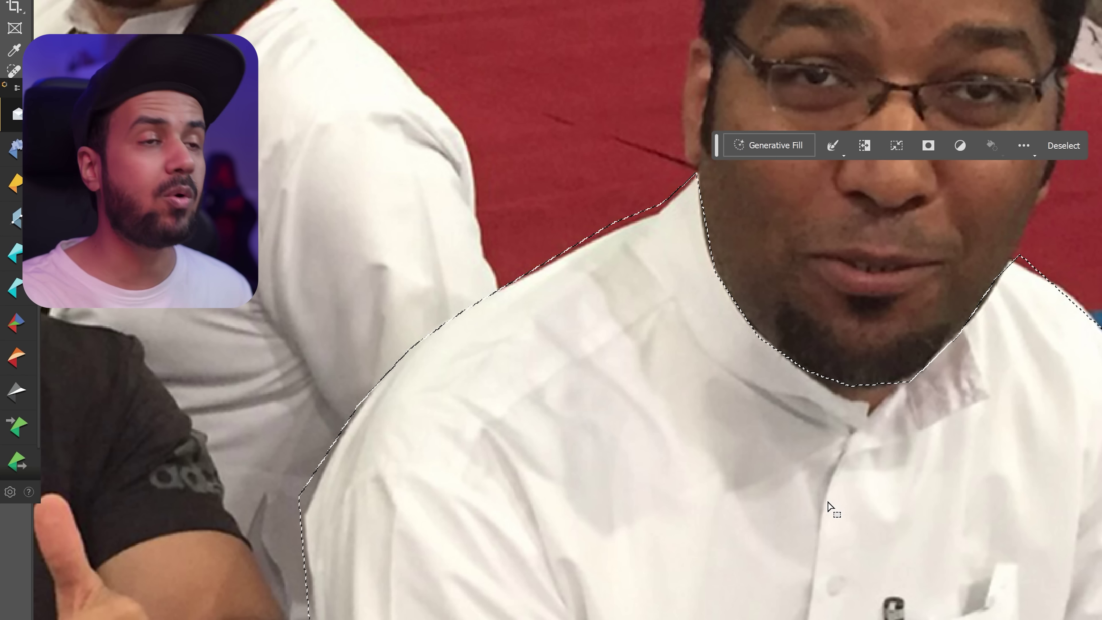
Fit the photo in view and generate a 'suit' fill over the selected robe.
key("ctrl+0")
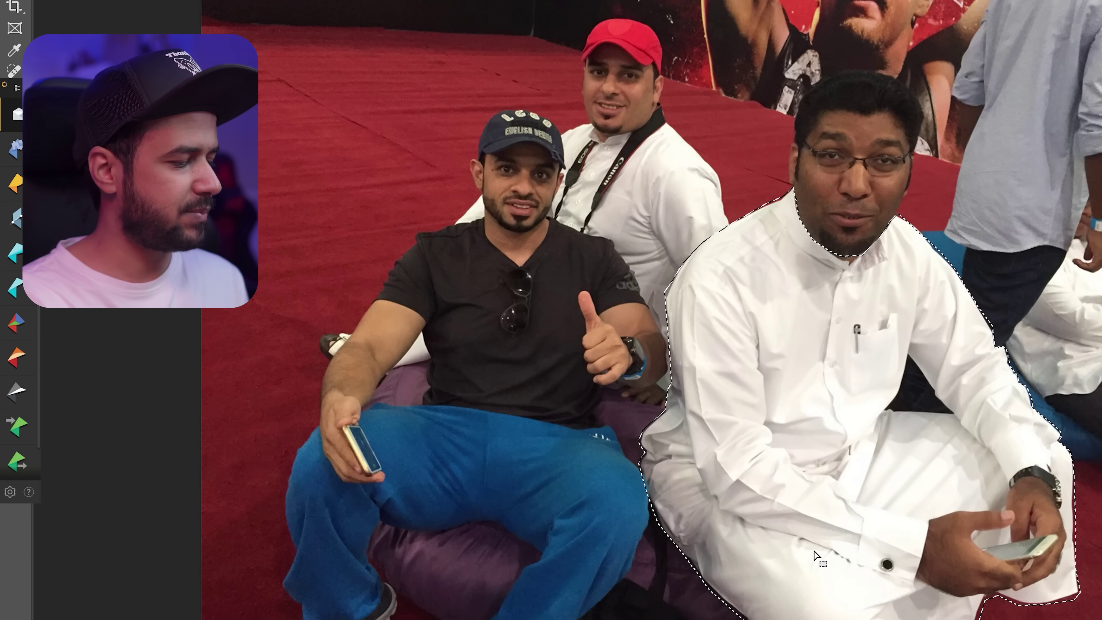
key("Delete")
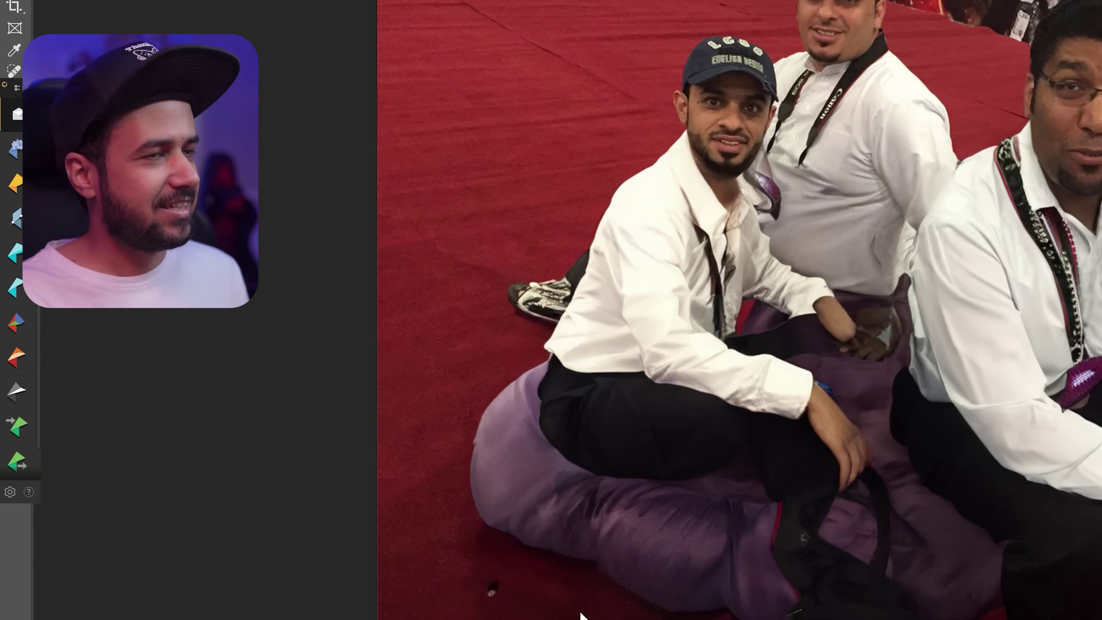
Browse the three suit variations, settling back on the first.
scroll(845, 354, "down", 1)
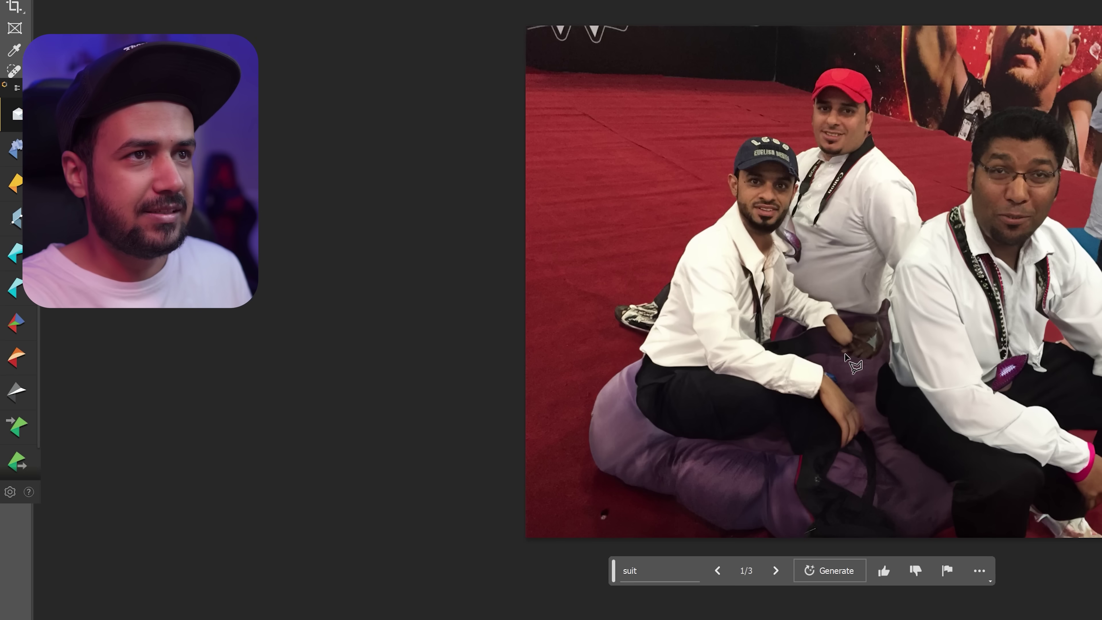
scroll(666, 380, "up", 1)
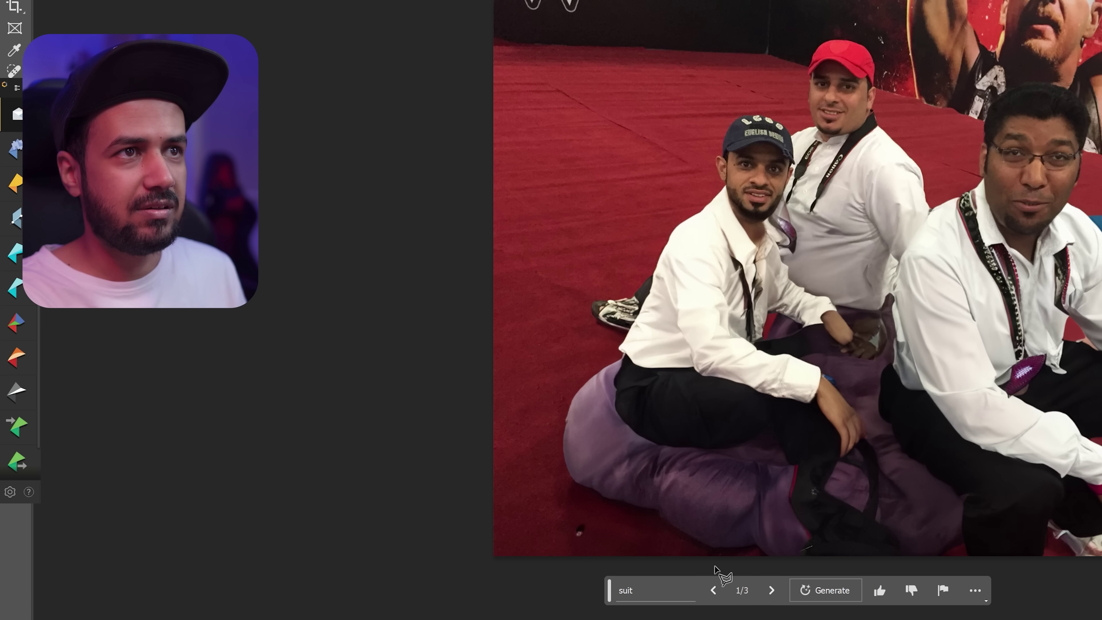
left_click(772, 590)
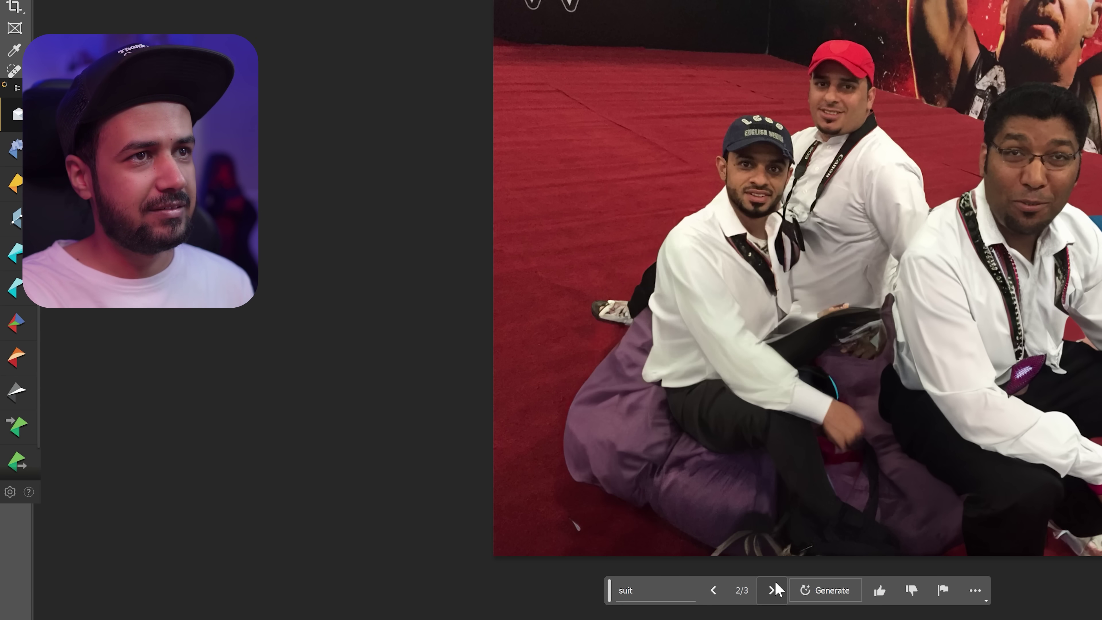
left_click(773, 590)
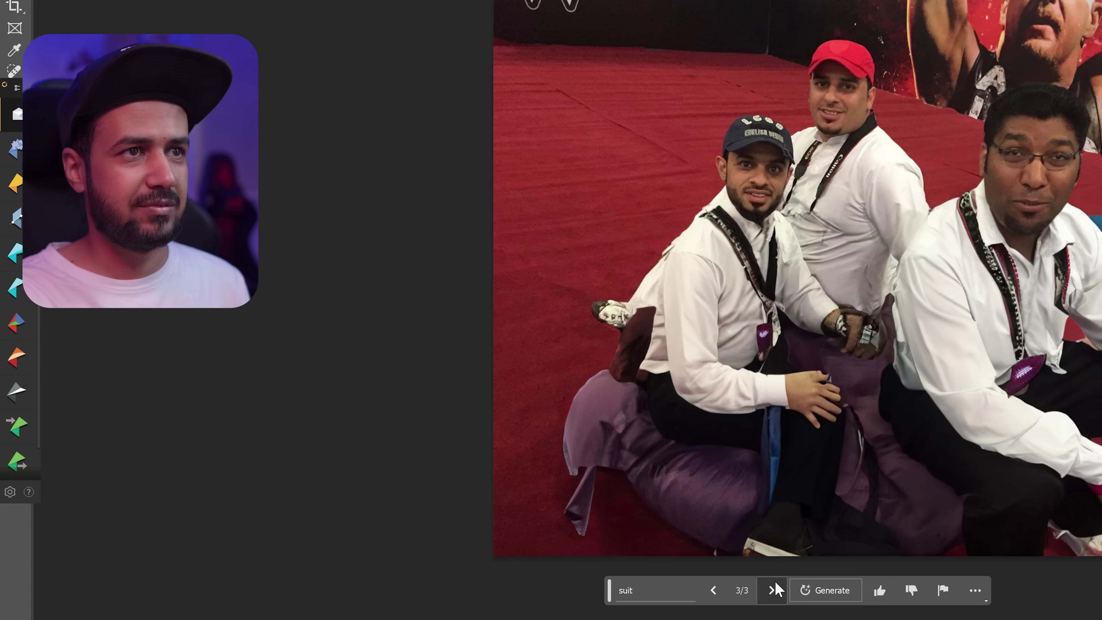
left_click(773, 590)
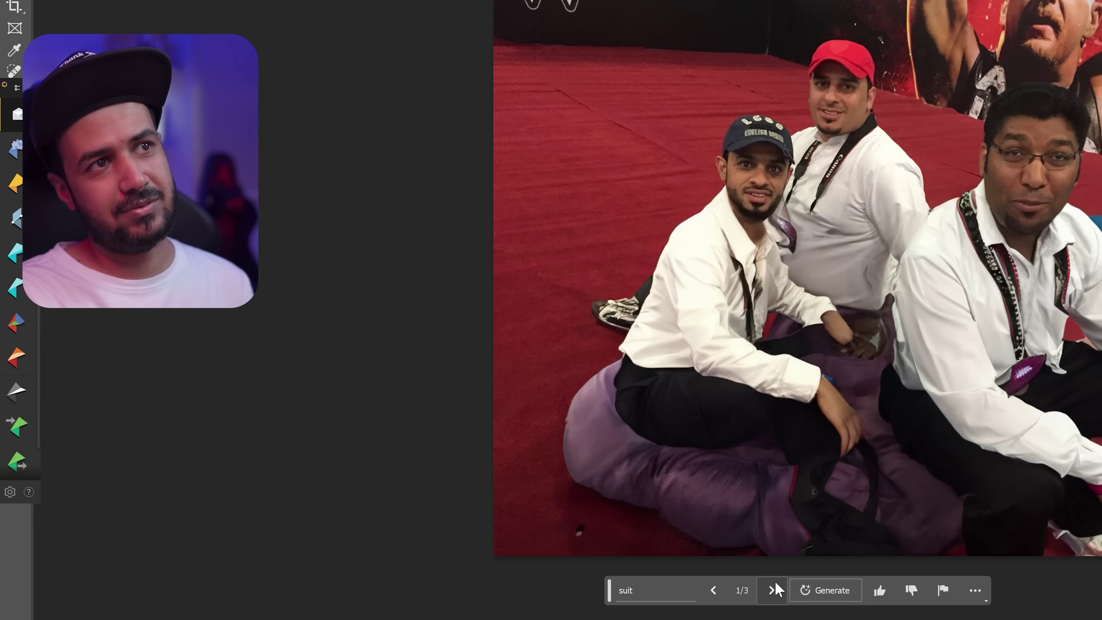
left_click(775, 589)
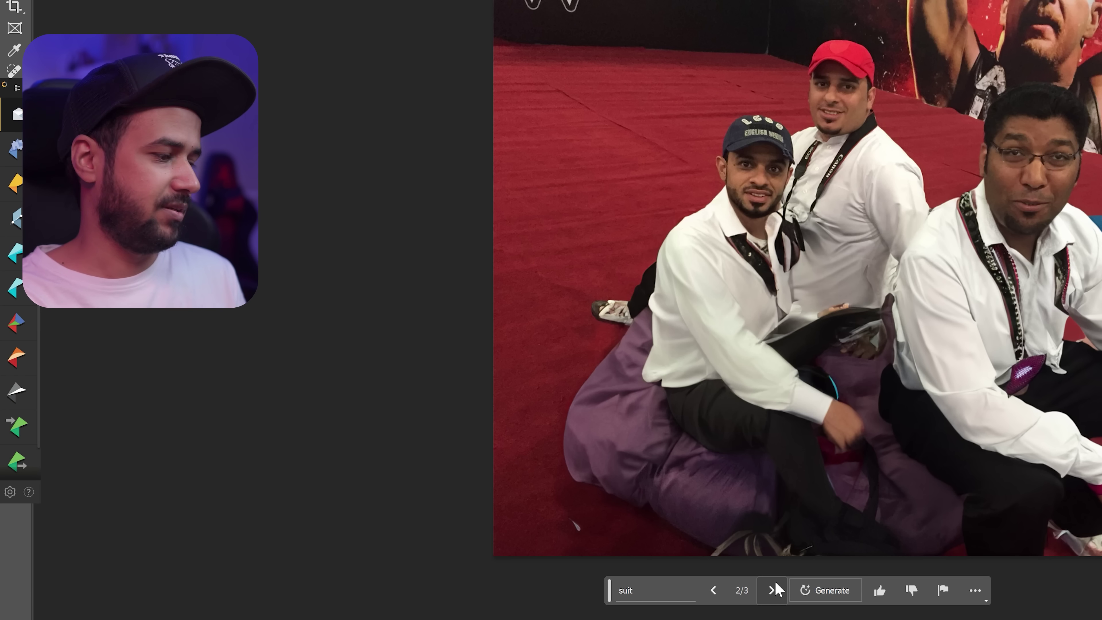
left_click(772, 589)
Generate a 'saudi arabia dress' fill for the middle man's clothes.
left_click(773, 589)
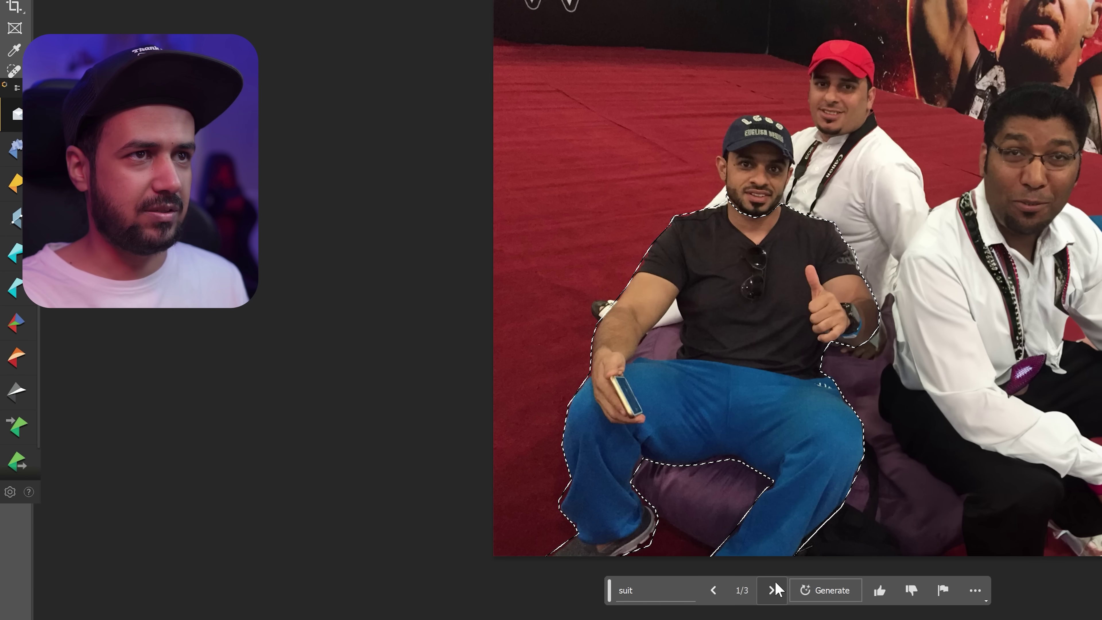
left_click(577, 591)
type("audi arabia dress")
key("Return")
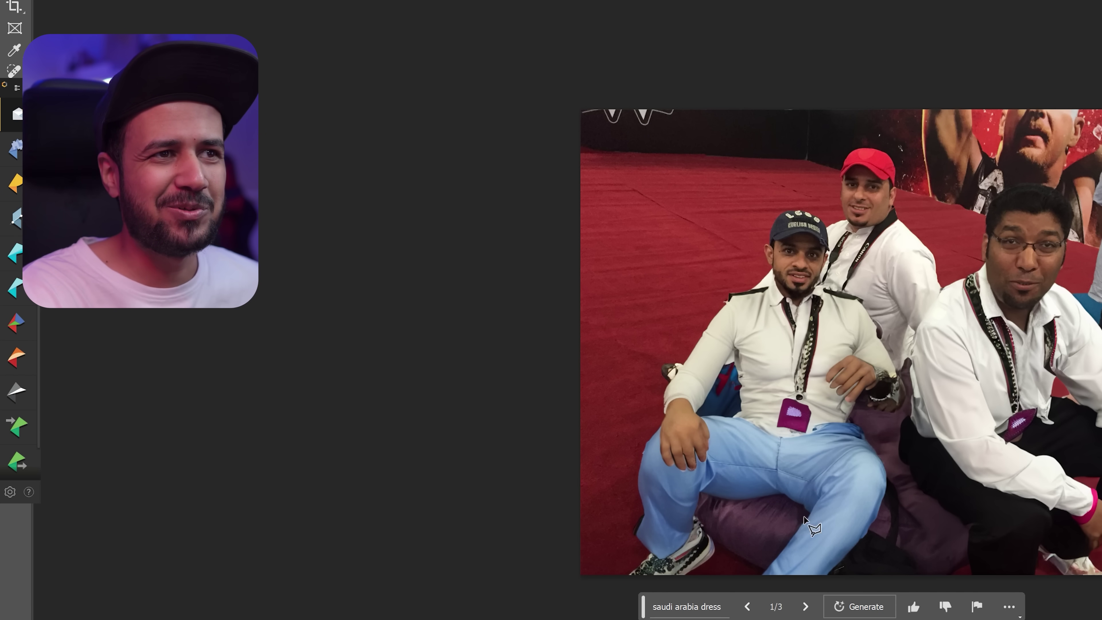
Discard the unfinished lasso outline to prepare a 'remove cap' fill on the middle man.
scroll(879, 454, "up", 2)
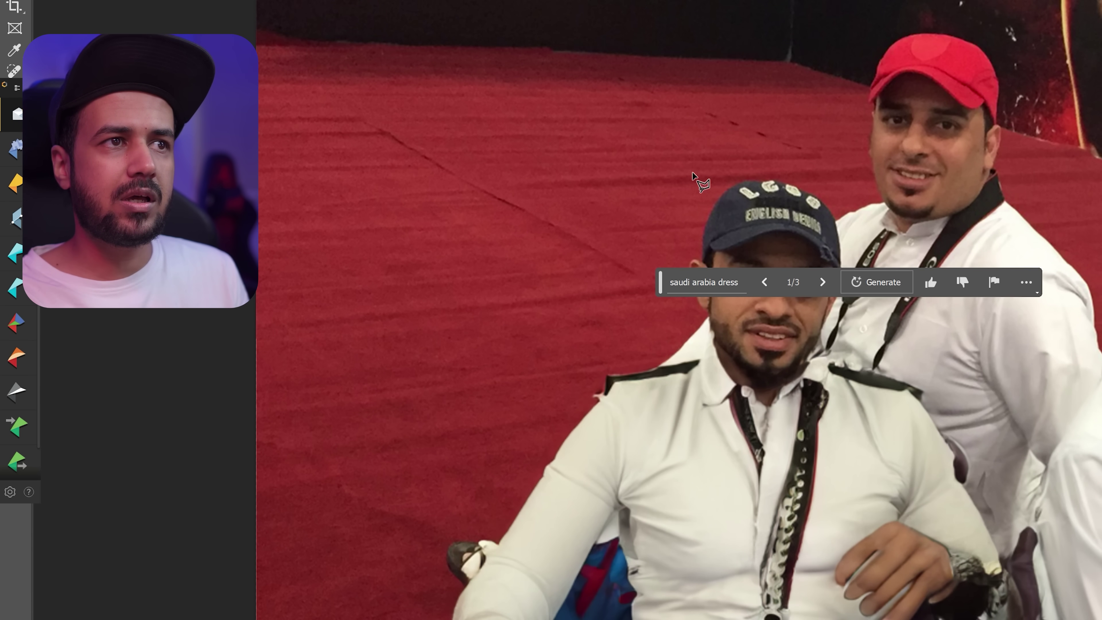
key("Escape")
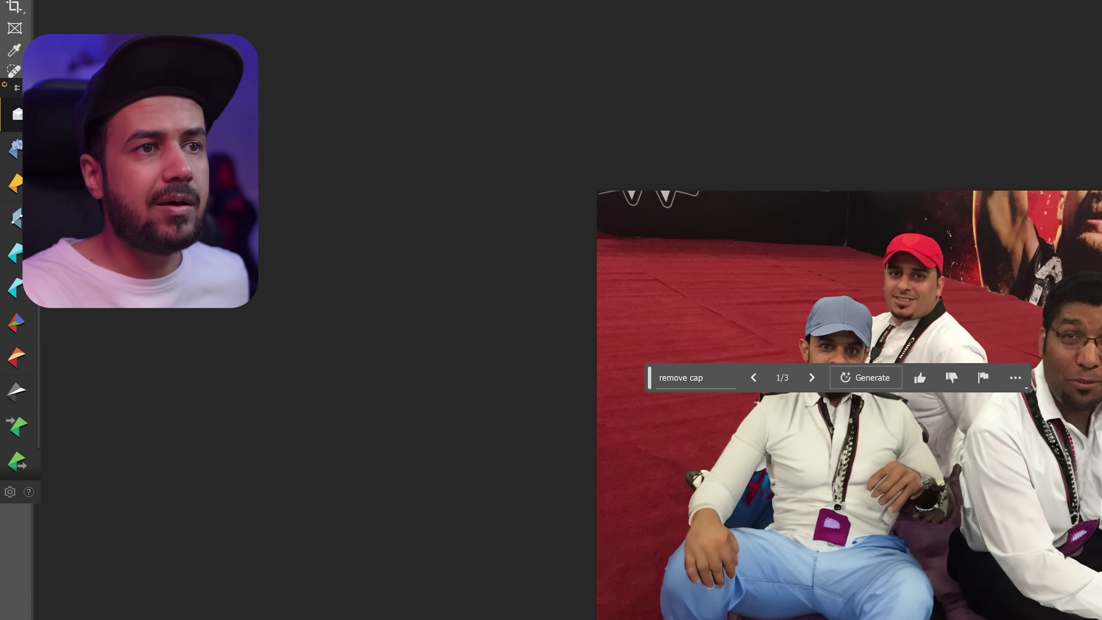
Choose the second cap variation and dismiss the variation picker.
left_click(810, 378)
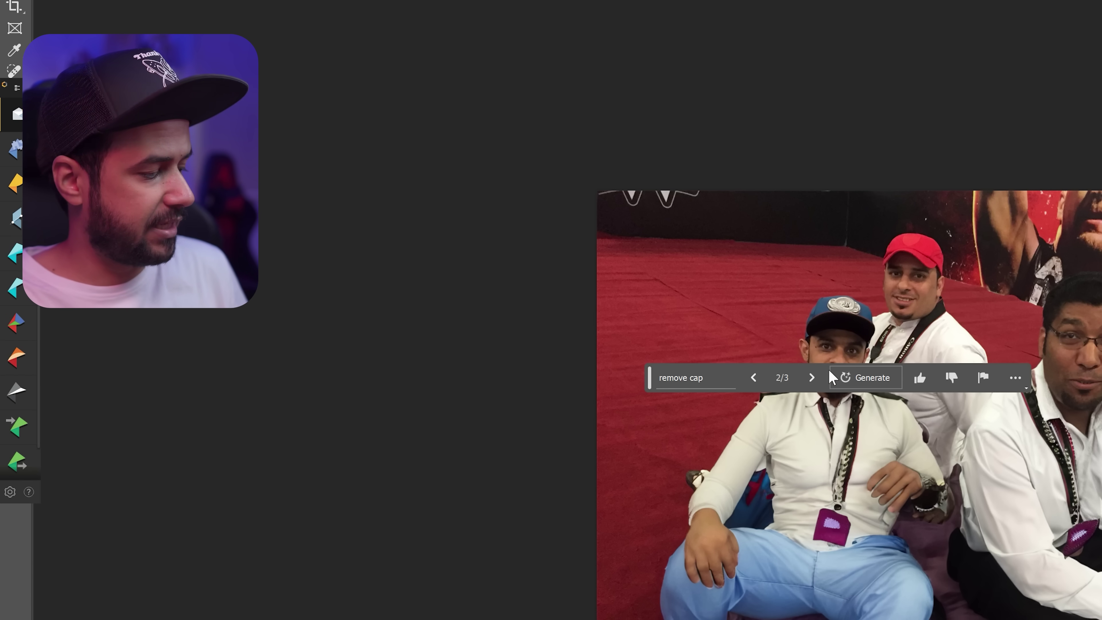
left_click(964, 274)
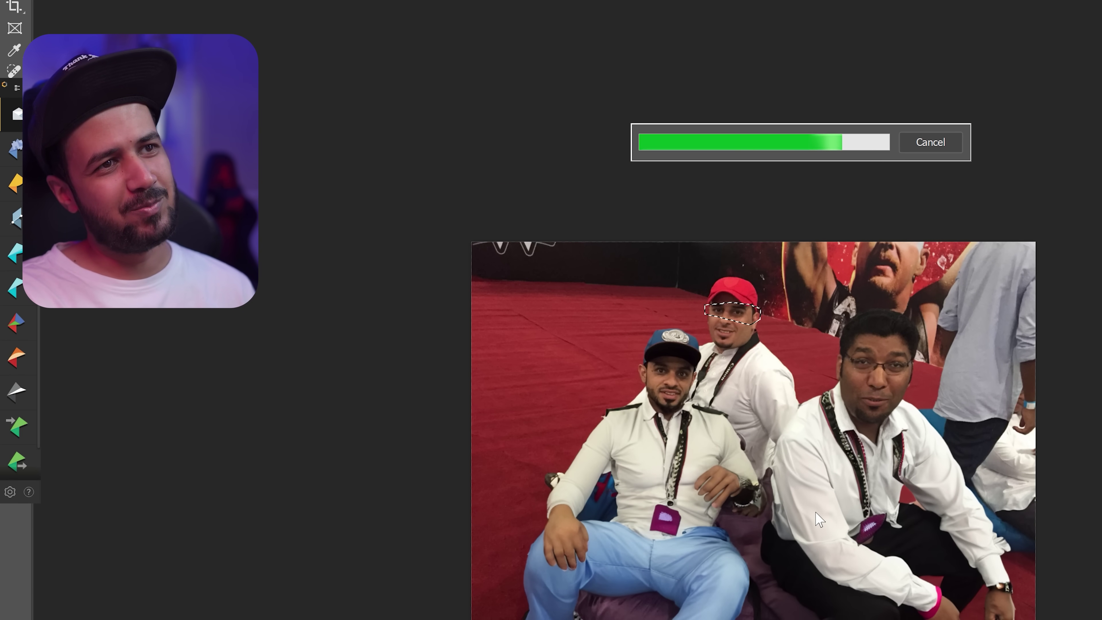
type("sun glass")
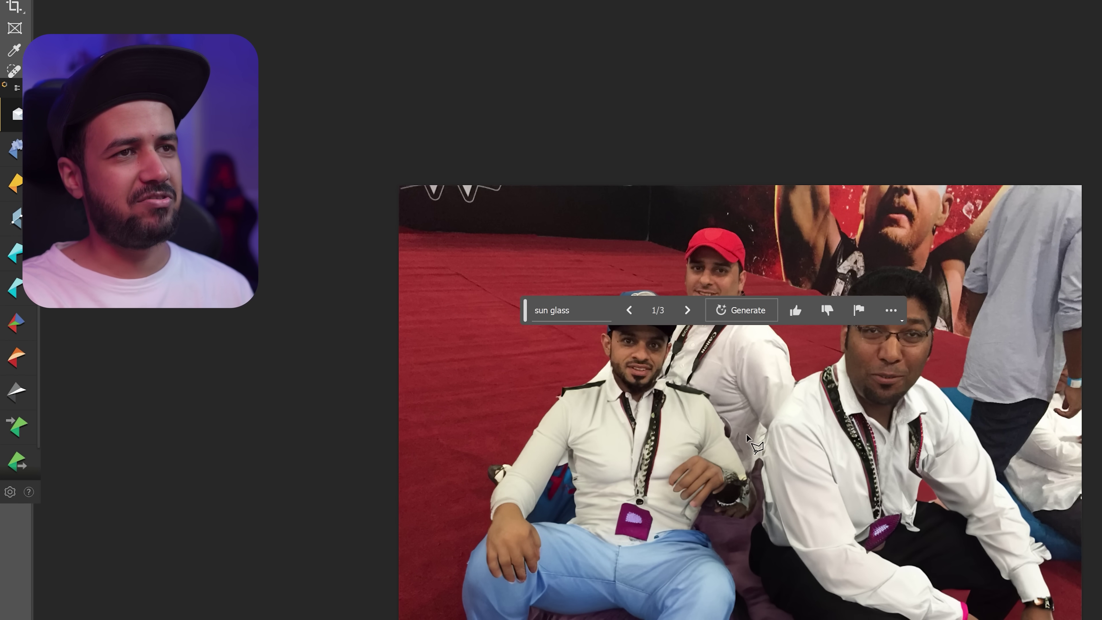
Zoom in on the red-capped man and preview the second and third sunglasses variations.
scroll(738, 271, "up", 2)
scroll(737, 271, "up", 3)
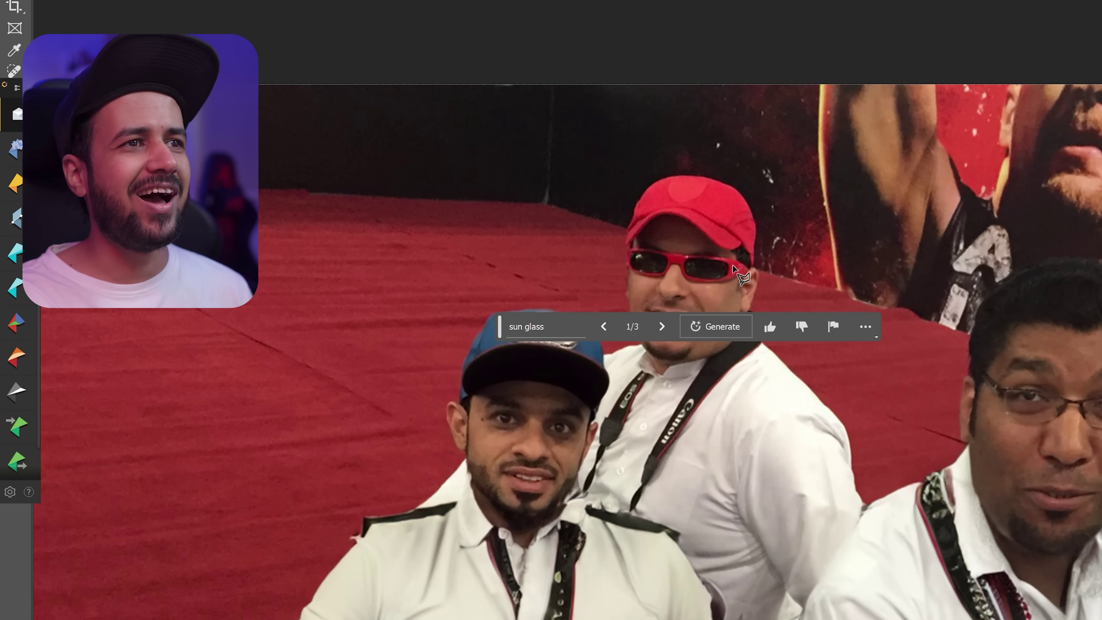
scroll(738, 271, "up", 4)
scroll(734, 266, "up", 1)
scroll(616, 384, "down", 2)
scroll(616, 385, "down", 2)
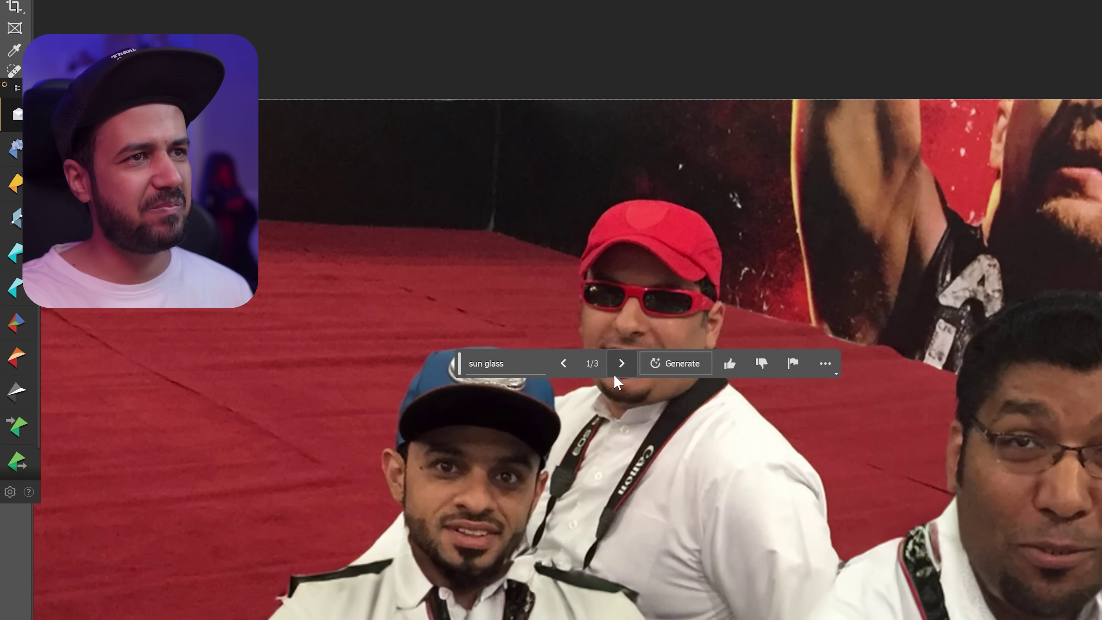
scroll(567, 393, "up", 1)
left_click(612, 371)
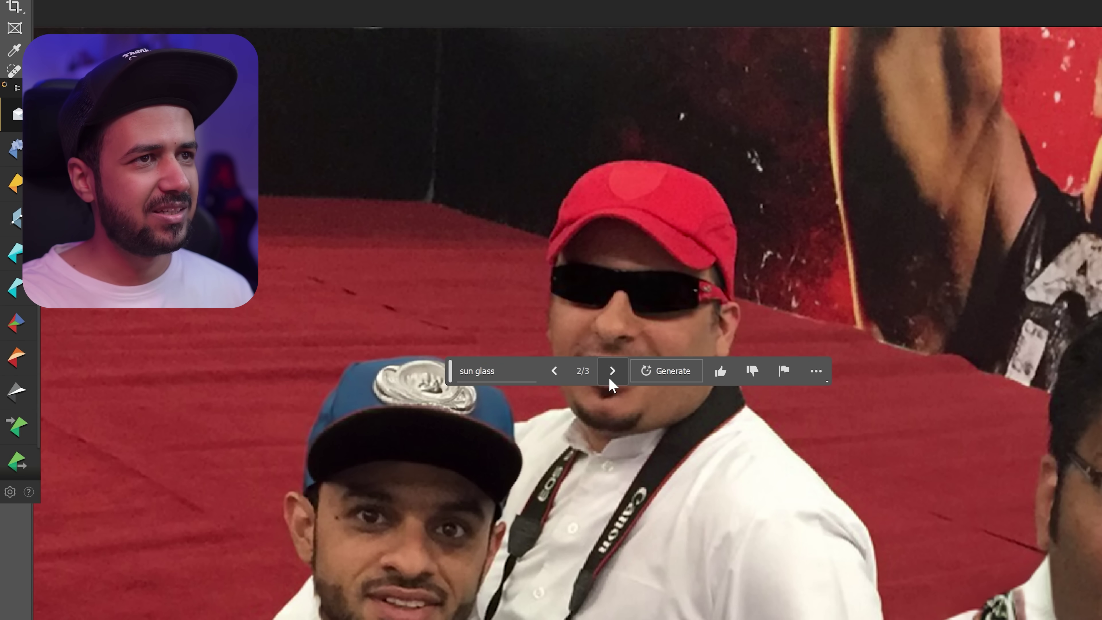
left_click(610, 380)
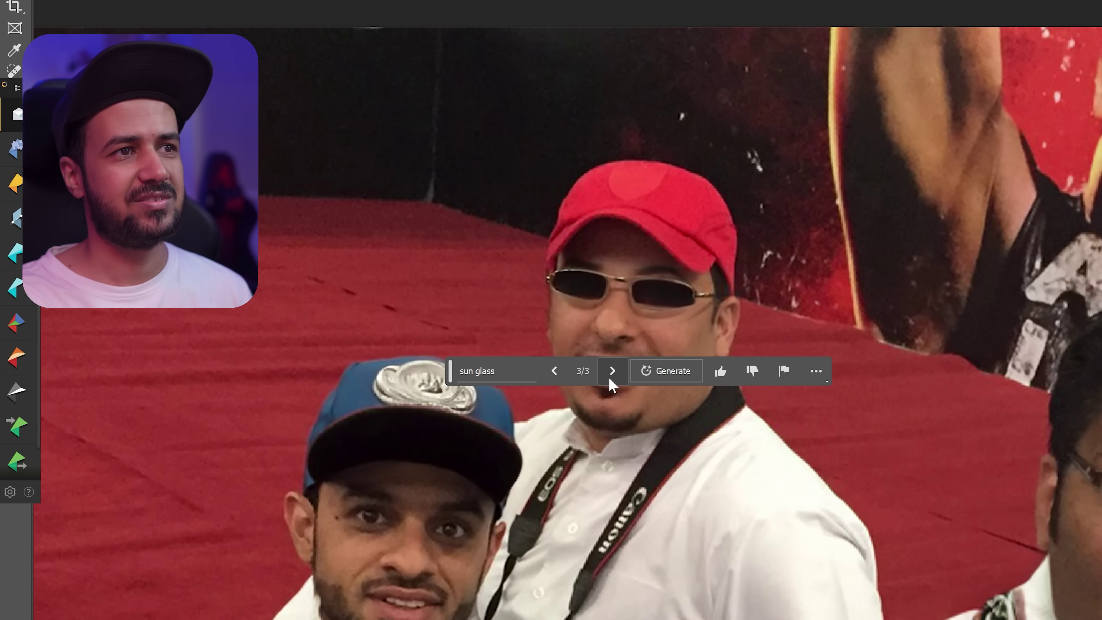
Cycle back past the red sunglasses and settle on the black wraparound pair.
scroll(667, 322, "down", 1)
scroll(666, 321, "down", 2)
scroll(666, 321, "down", 1)
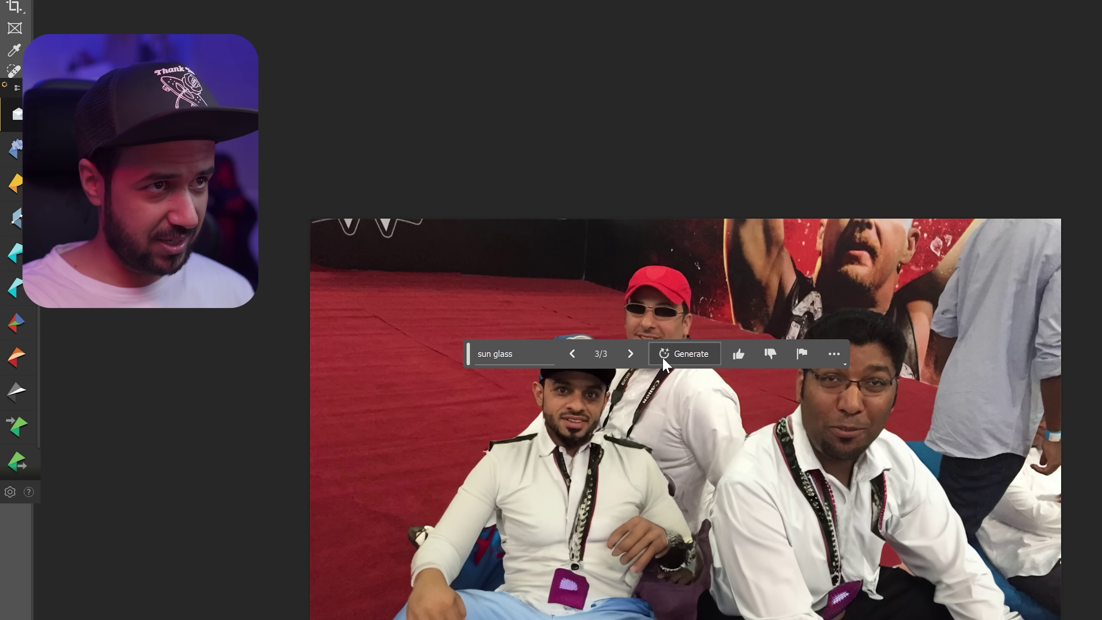
scroll(670, 335, "up", 2)
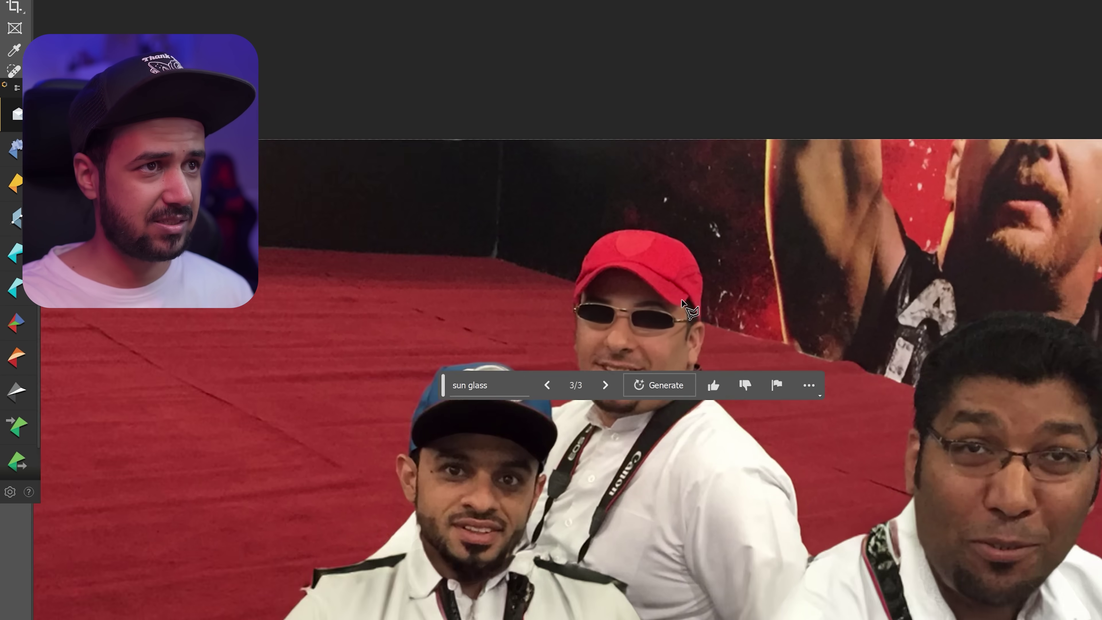
scroll(629, 377, "up", 2)
scroll(585, 417, "up", 1)
left_click(554, 452)
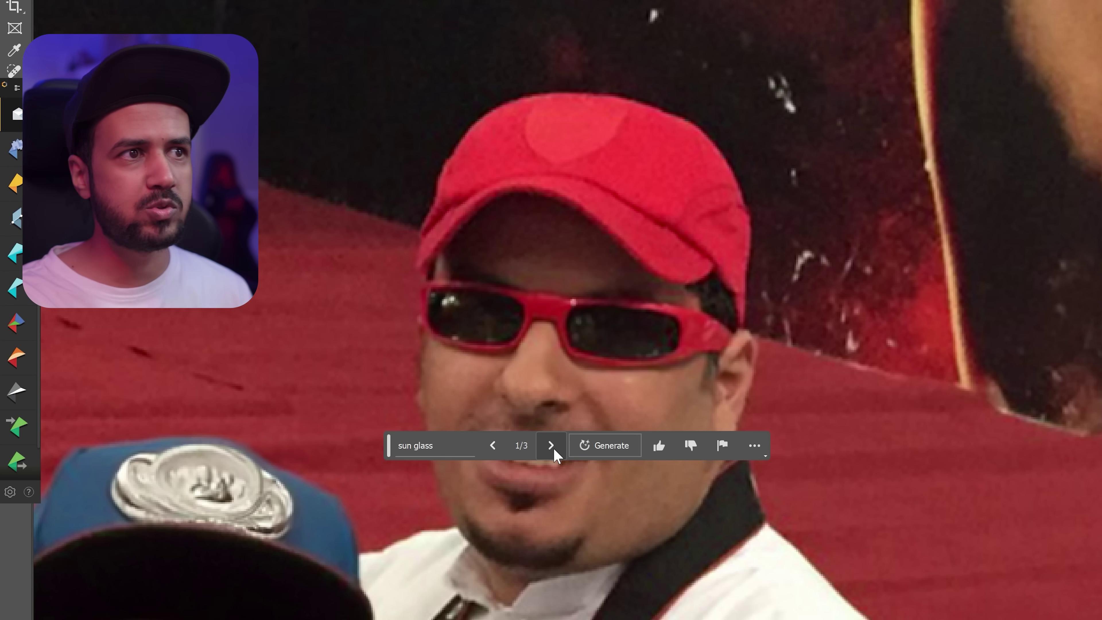
left_click(551, 447)
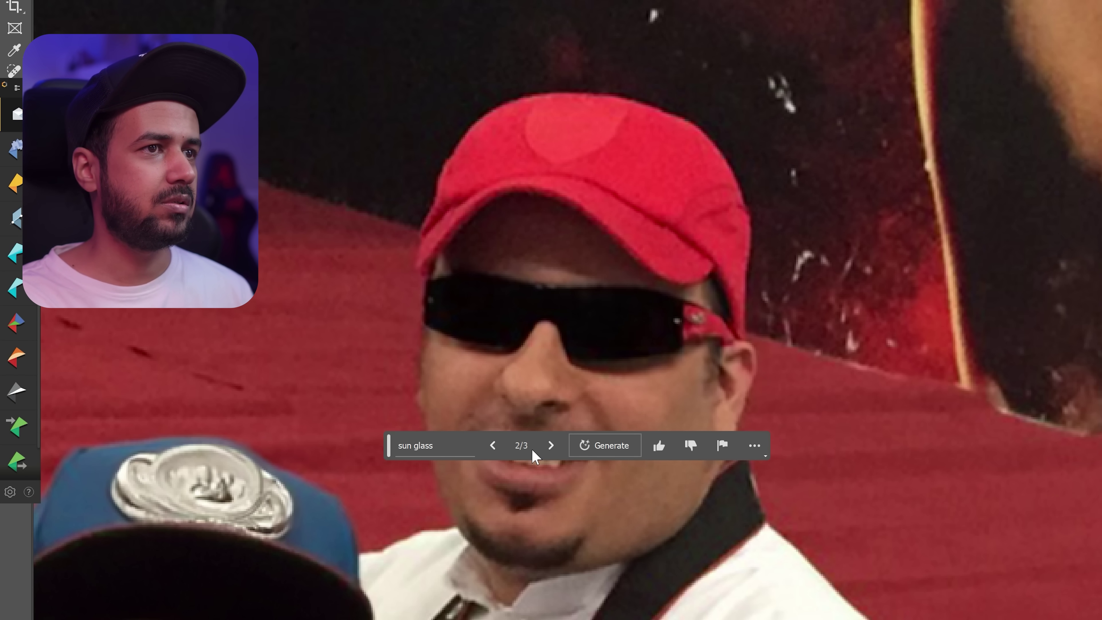
Begin outlining a free-form area around the red cap.
scroll(559, 345, "down", 2)
scroll(560, 345, "down", 2)
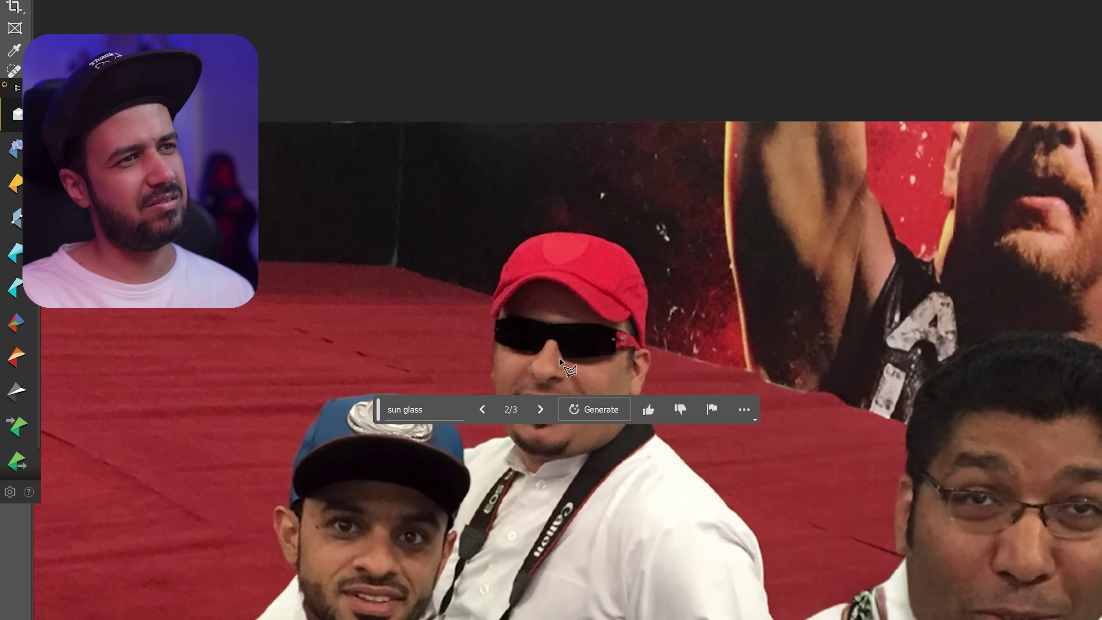
scroll(547, 345, "up", 4)
left_click_drag(438, 284, 568, 299)
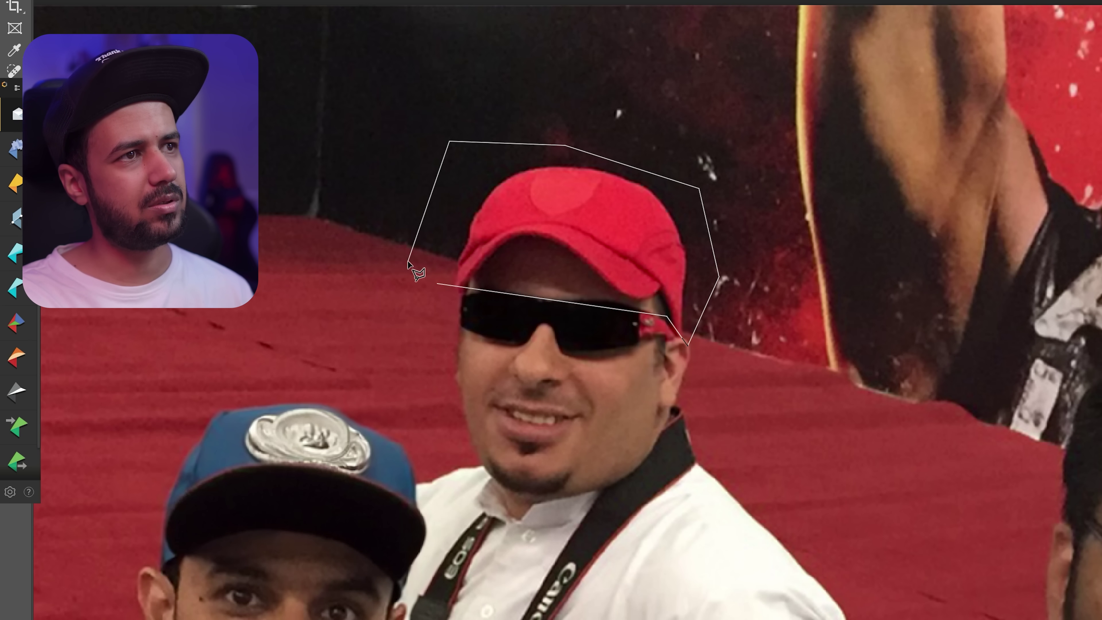
Close the lasso around the red cap and generate a fill with the prompt 'hat'.
left_click(436, 282)
left_click(454, 368)
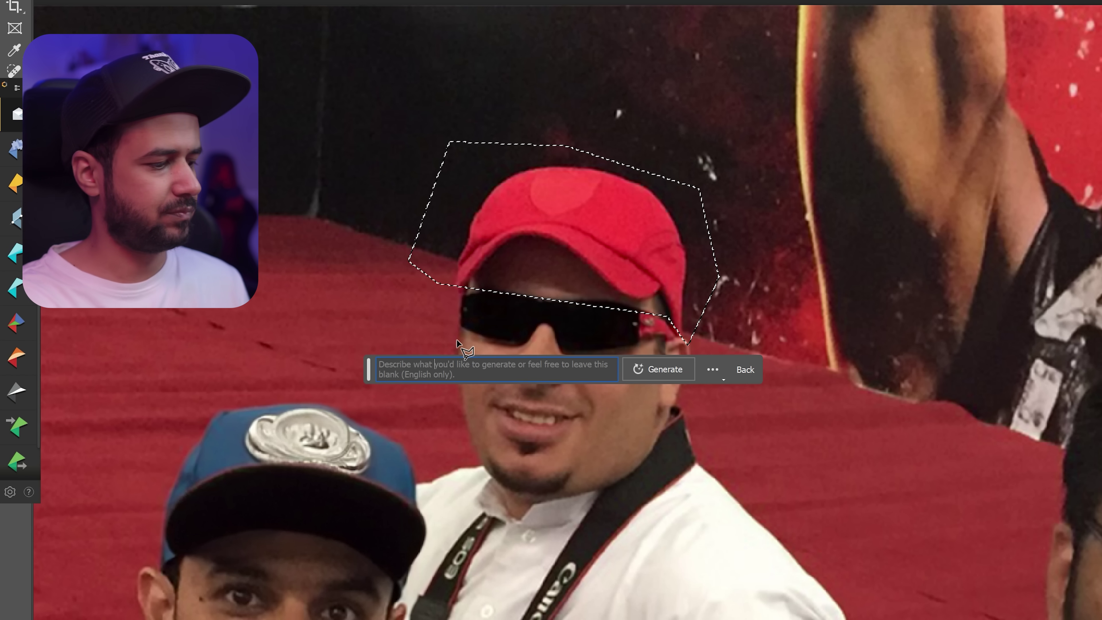
type("hat")
key("Return")
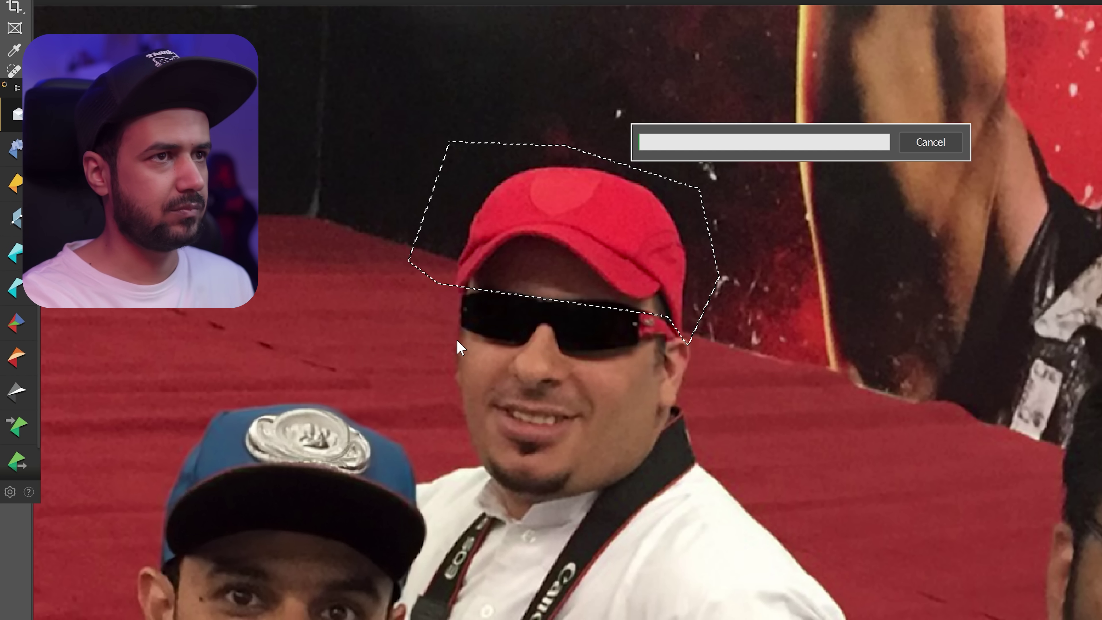
Preview the second and third generated variations of the cap replacement.
scroll(559, 435, "down", 5)
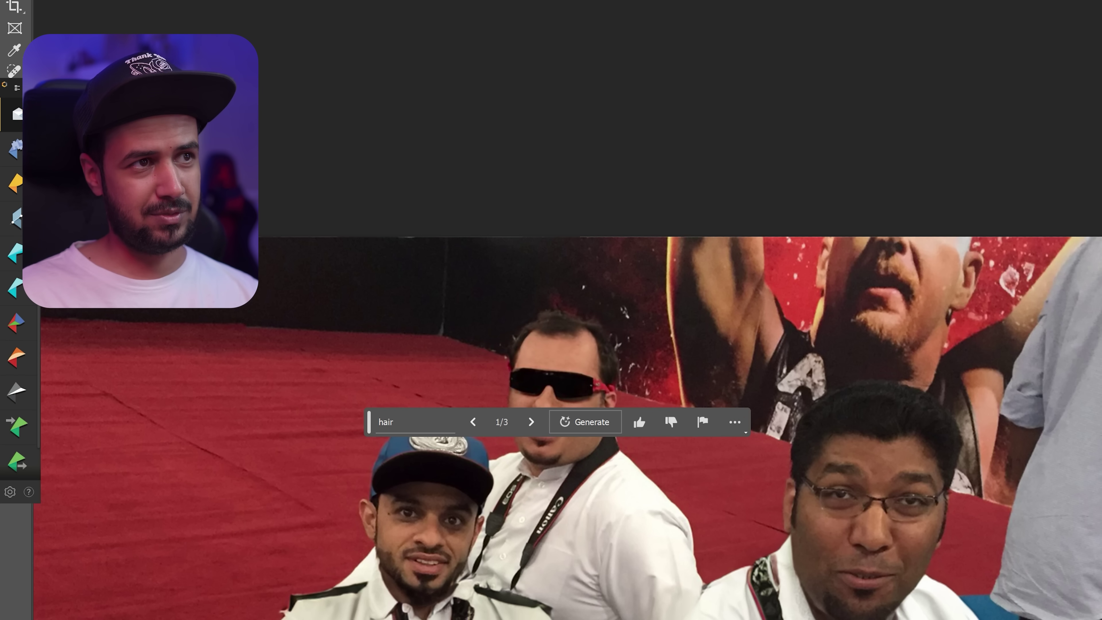
scroll(508, 391, "up", 3)
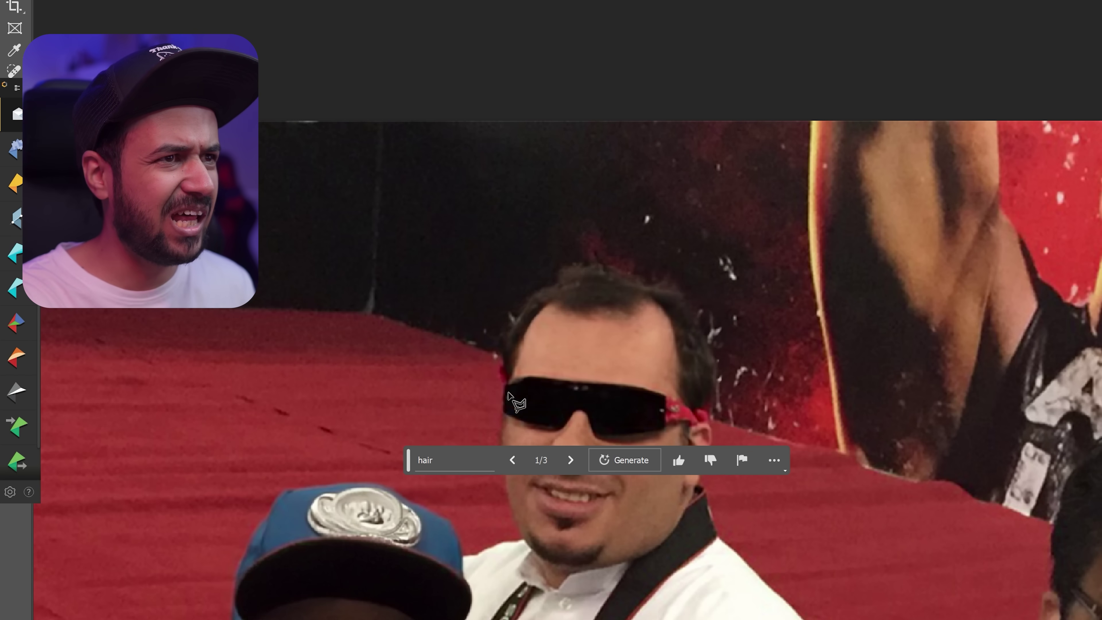
left_click(569, 460)
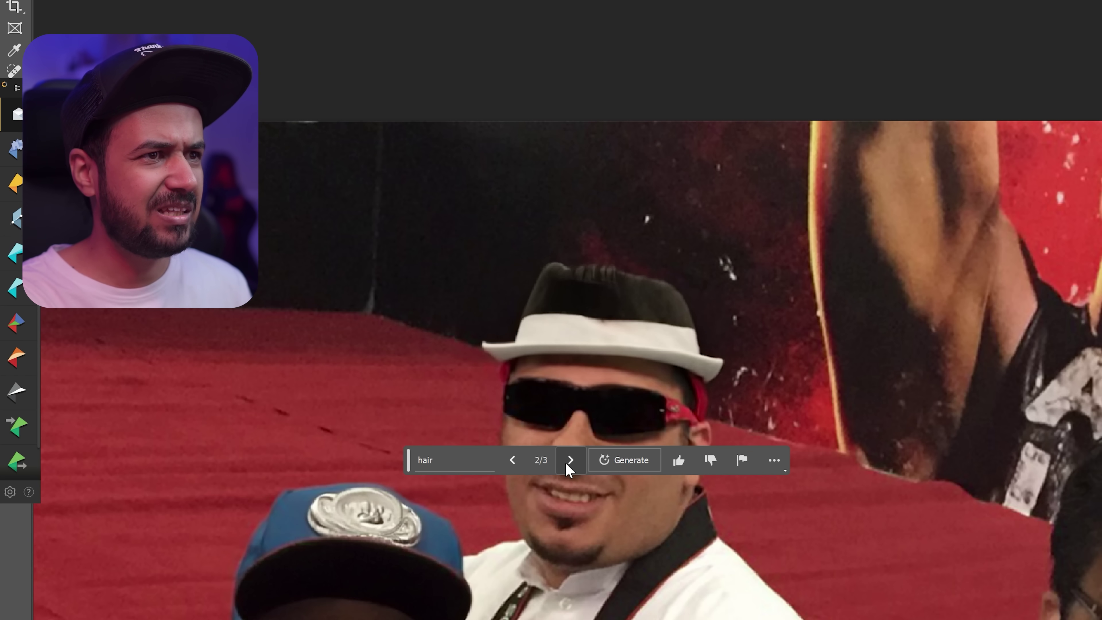
left_click(569, 460)
scroll(577, 447, "down", 8)
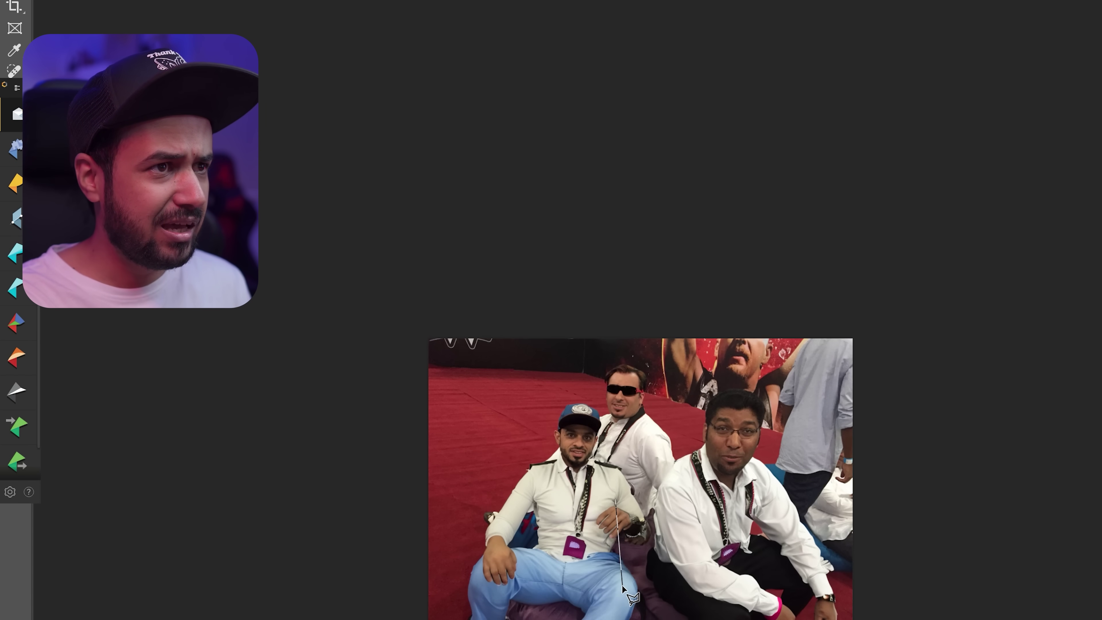
Drop the stray selection with Ctrl+D and pan the group photo right and down.
left_click_drag(648, 565, 648, 566)
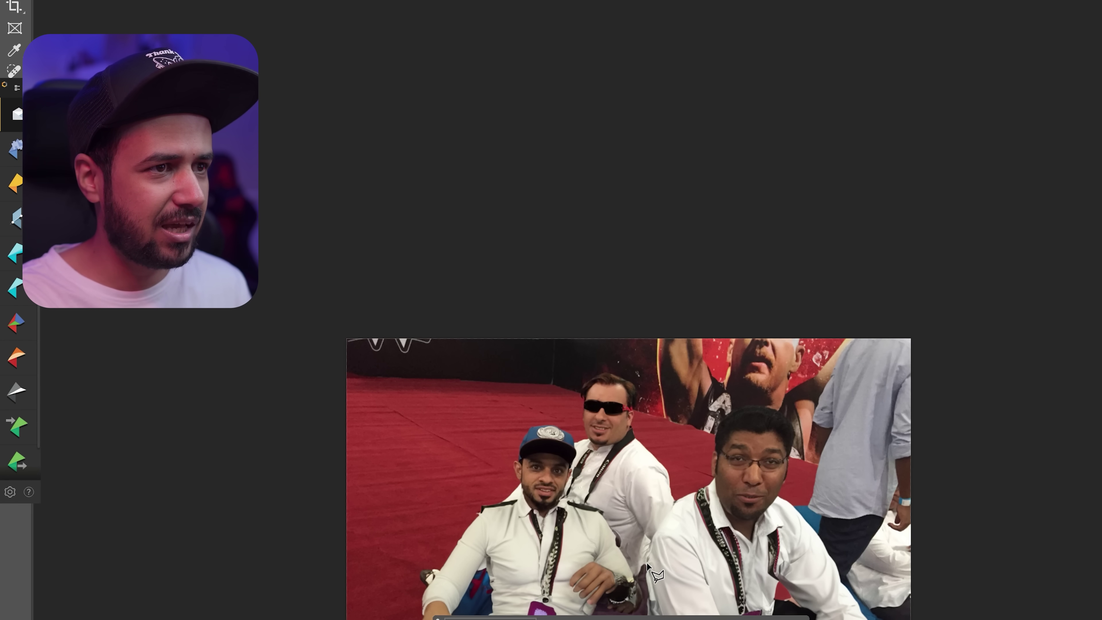
key("ctrl+d")
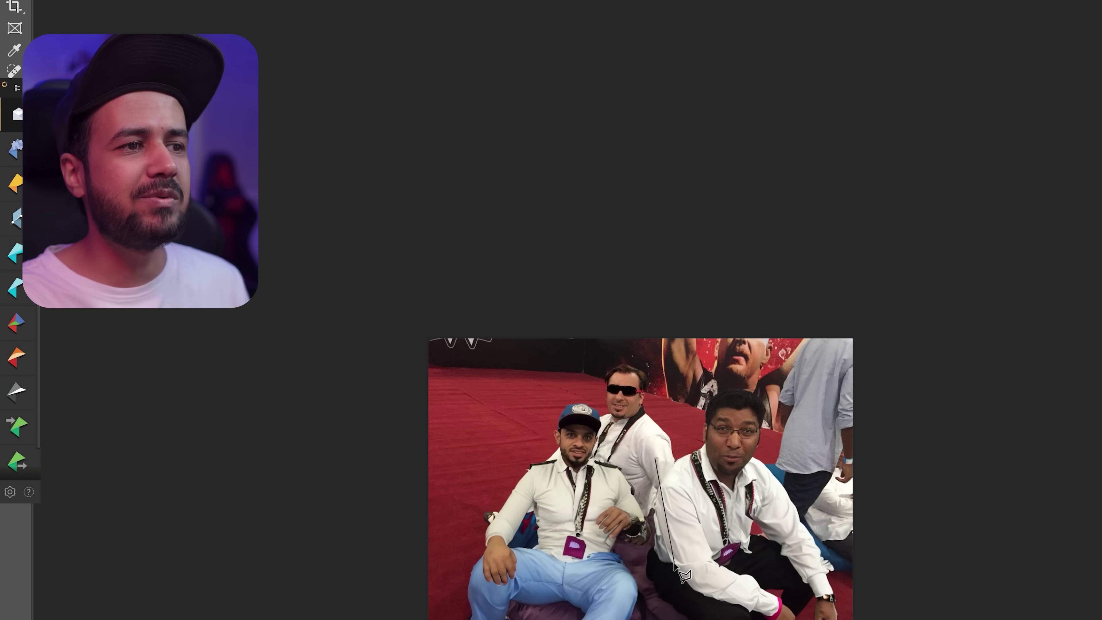
scroll(648, 501, "up", 3)
left_click_drag(668, 616, 852, 619)
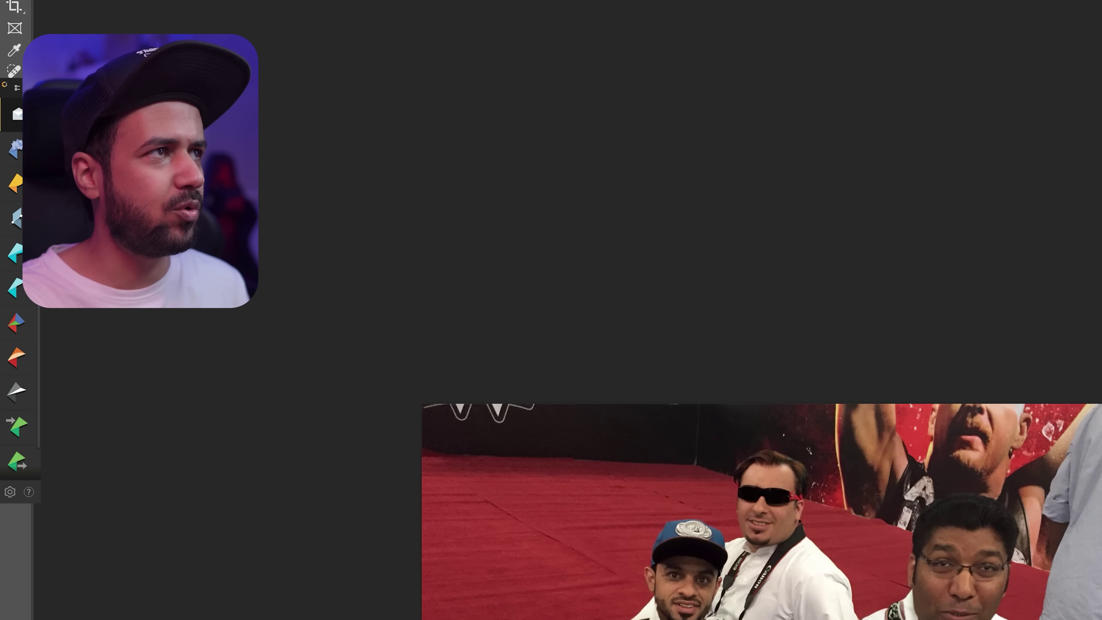
scroll(729, 478, "down", 5)
scroll(729, 435, "down", 1)
scroll(729, 434, "down", 2)
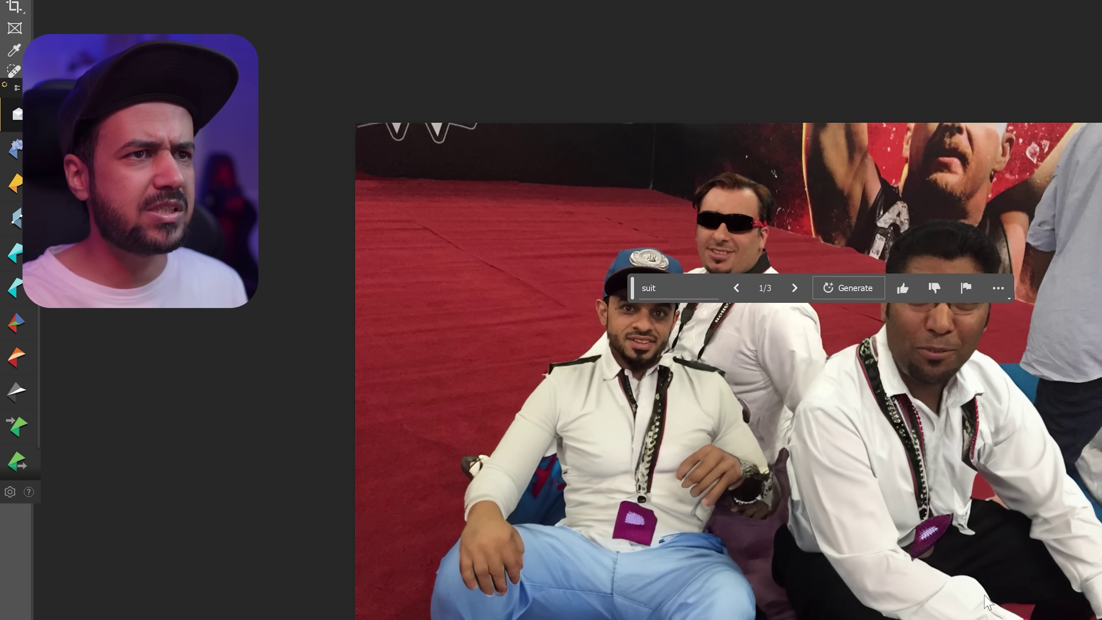
scroll(728, 390, "down", 2)
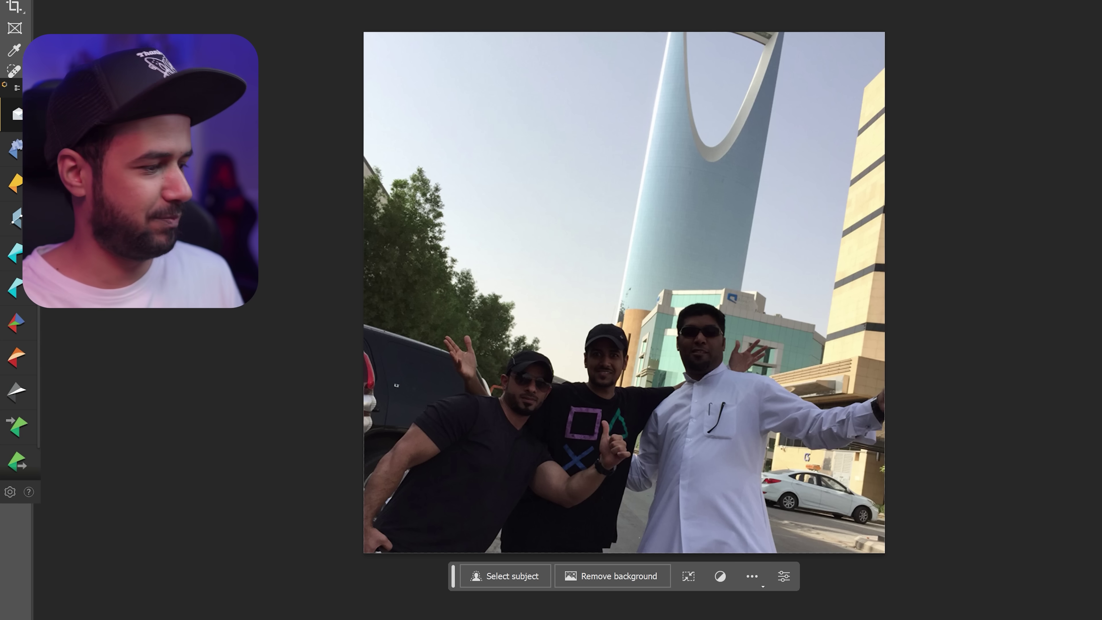
Zoom around the street photo to frame the white-robed man's head.
scroll(629, 410, "up", 5)
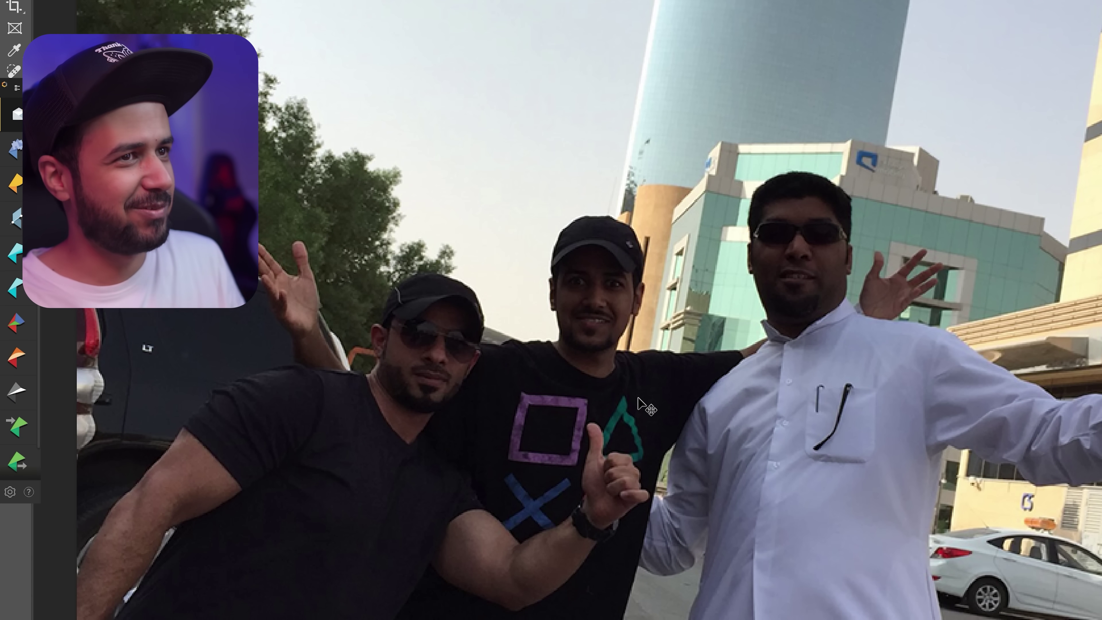
scroll(529, 440, "down", 2)
scroll(530, 440, "up", 1)
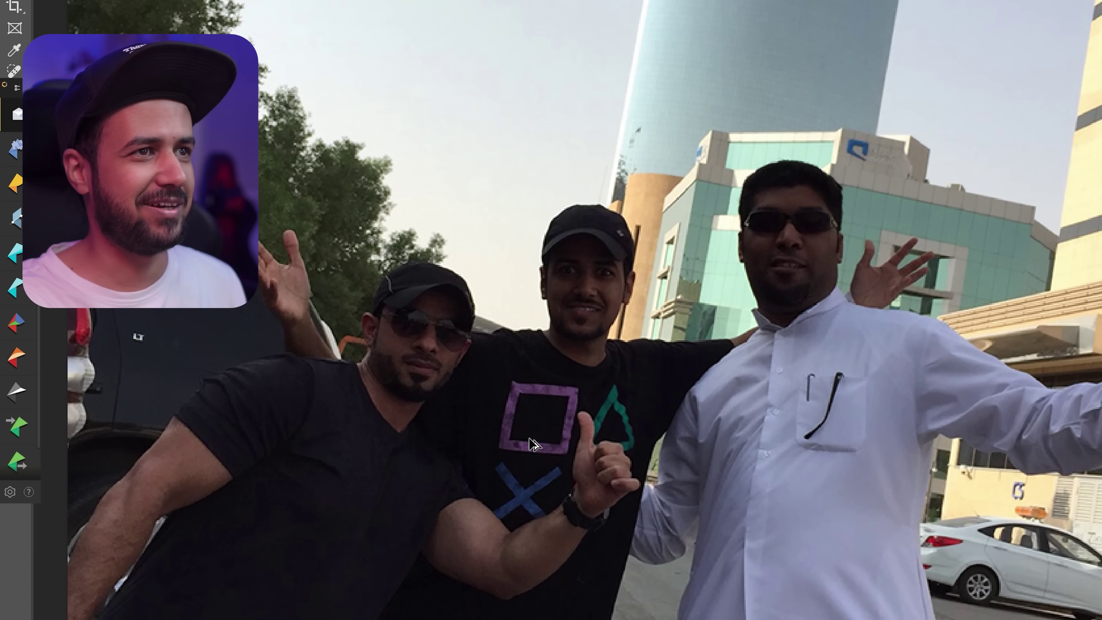
scroll(530, 439, "up", 1)
scroll(532, 443, "up", 1)
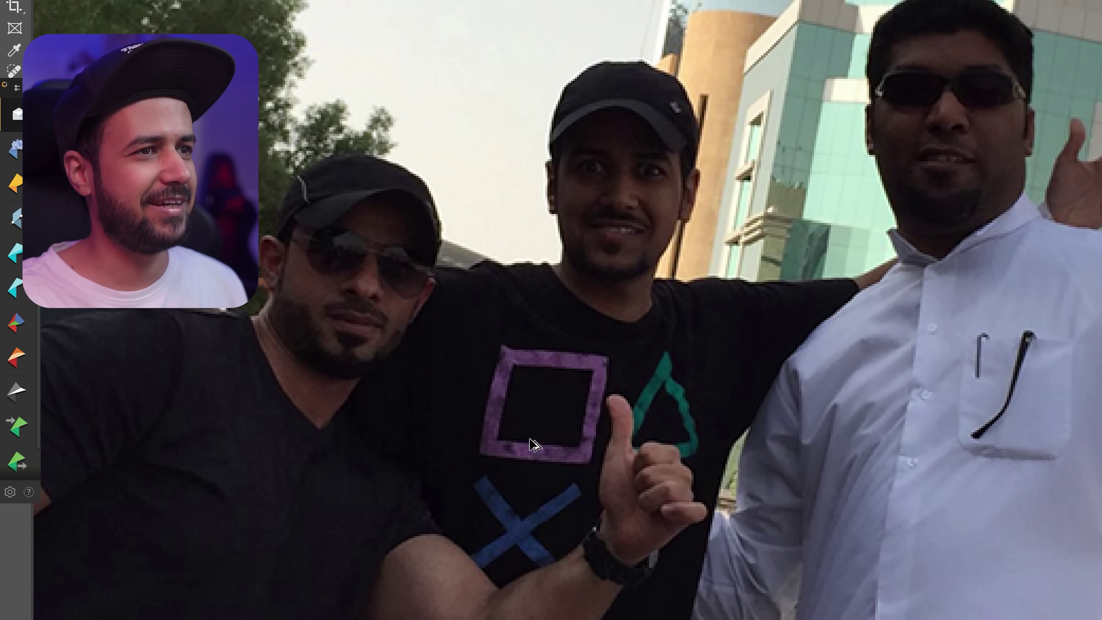
scroll(550, 399, "down", 2)
scroll(548, 399, "down", 1)
scroll(547, 400, "up", 1)
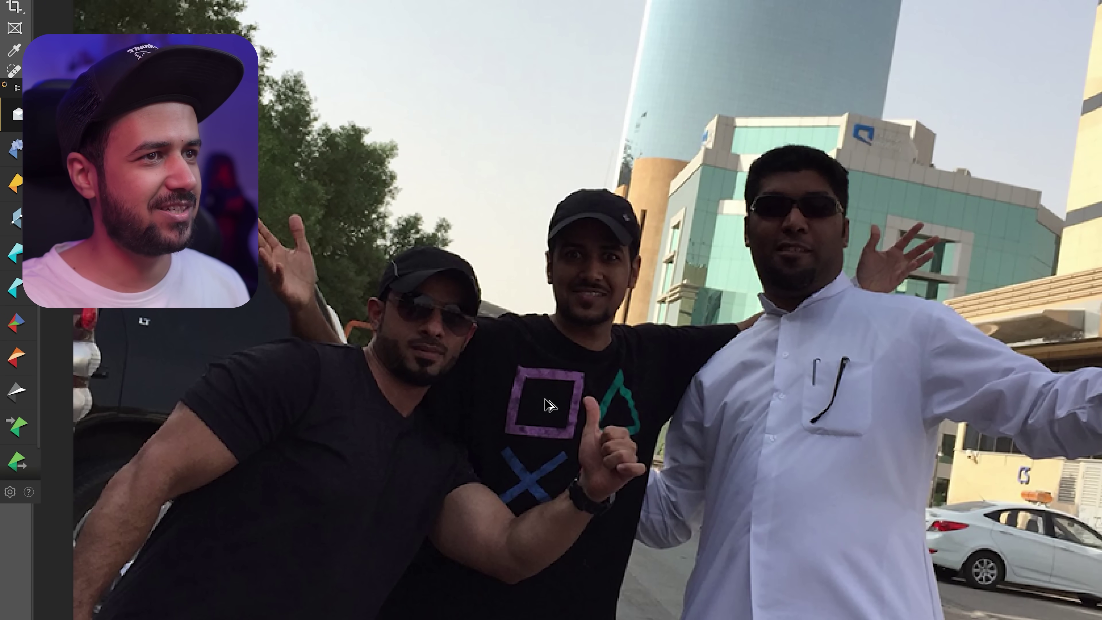
scroll(545, 400, "up", 2)
scroll(546, 399, "down", 1)
scroll(545, 401, "down", 1)
scroll(547, 401, "down", 1)
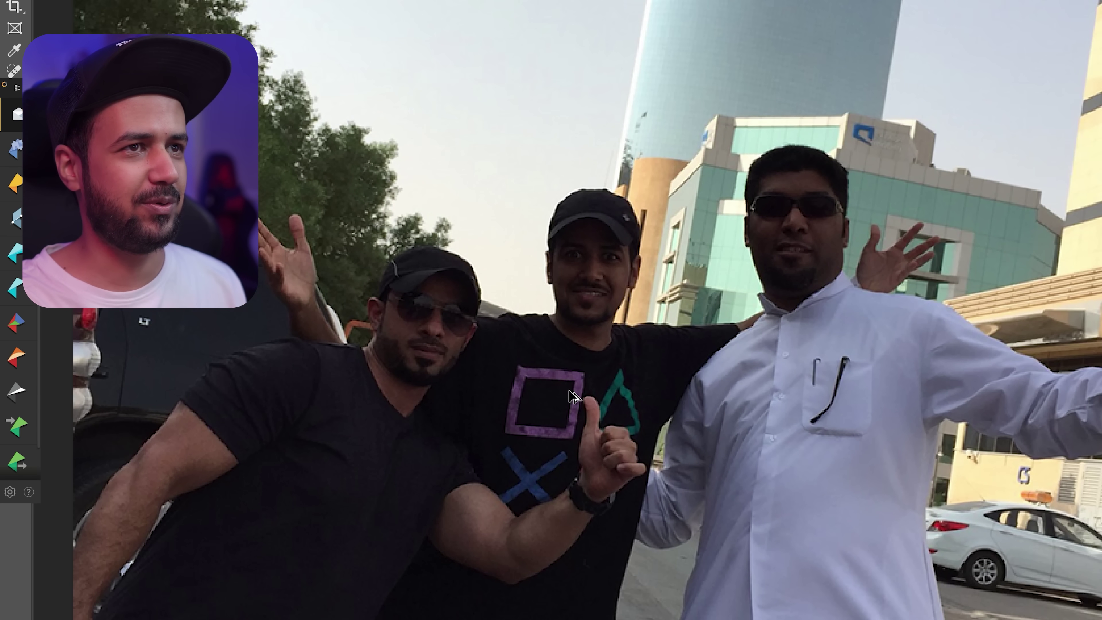
scroll(551, 398, "down", 1)
scroll(759, 252, "up", 1)
scroll(759, 260, "up", 1)
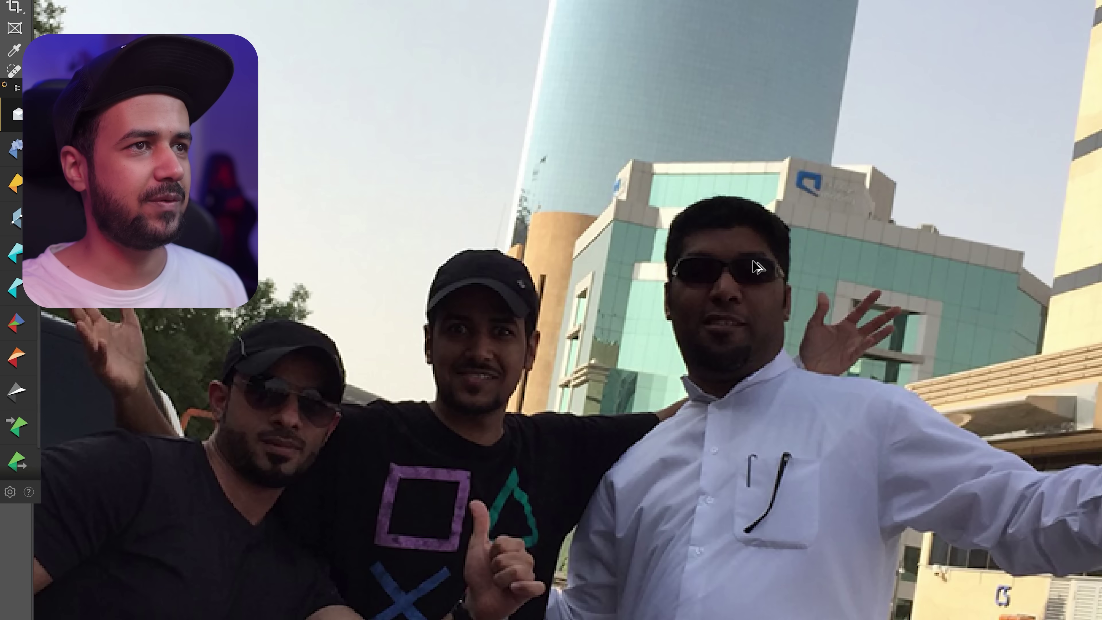
scroll(757, 263, "up", 1)
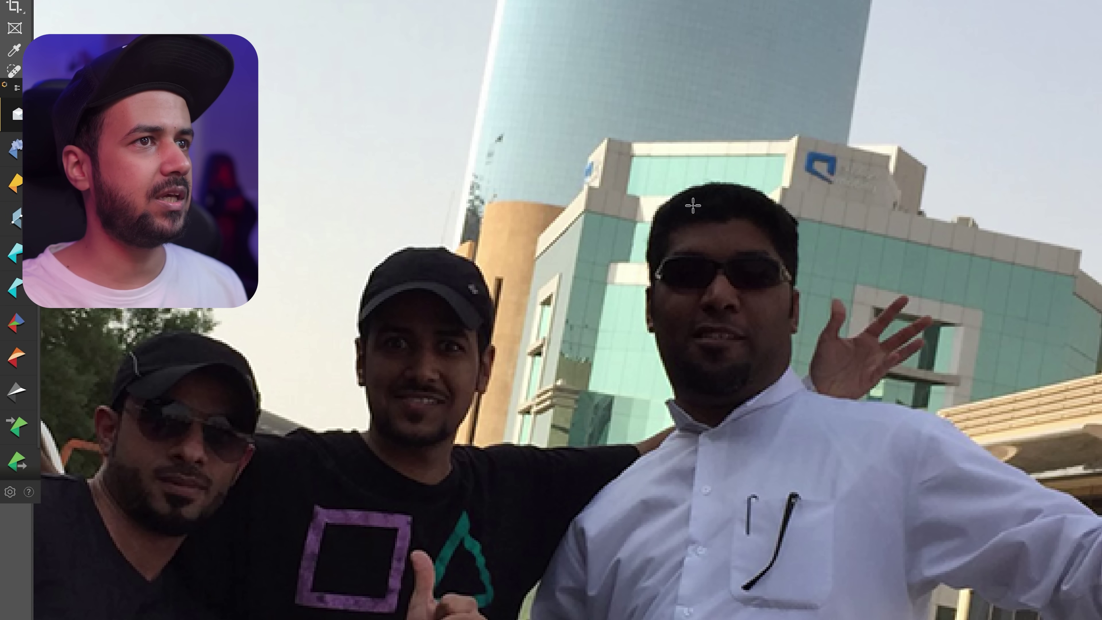
Select the area above his head and generate a wide-brimmed straw hat there.
left_click_drag(602, 160, 867, 245)
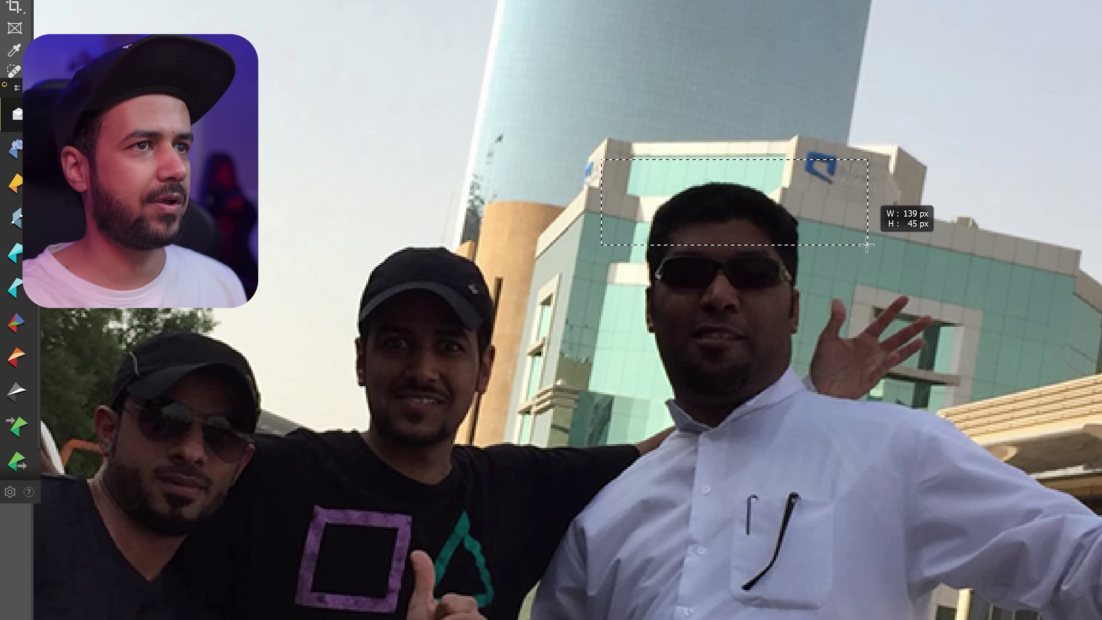
left_click(608, 268)
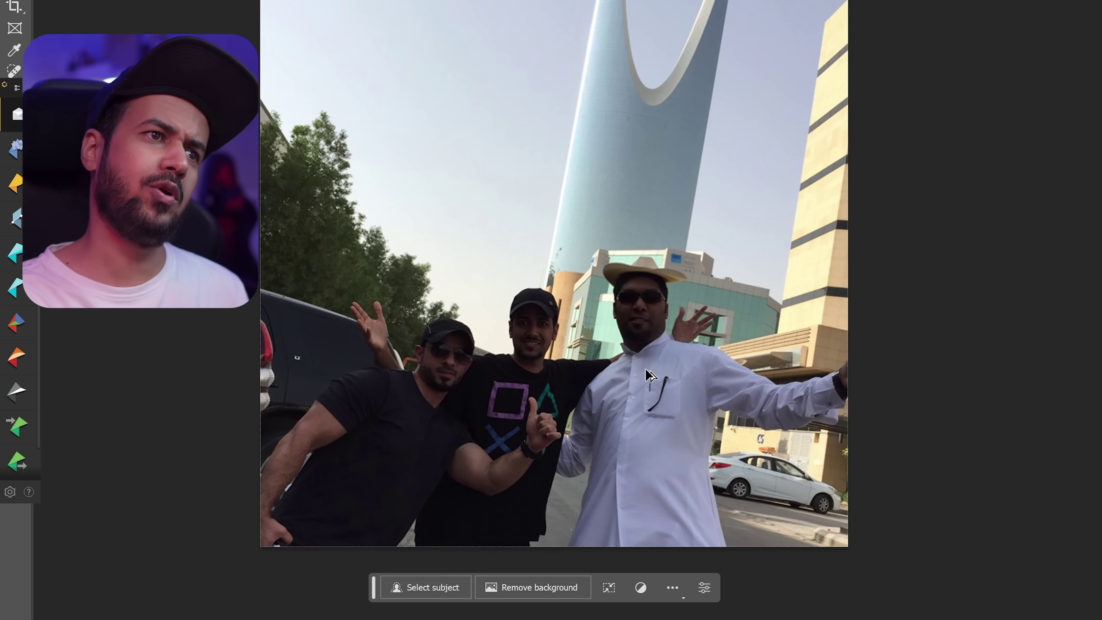
scroll(646, 373, "down", 2)
scroll(646, 373, "up", 1)
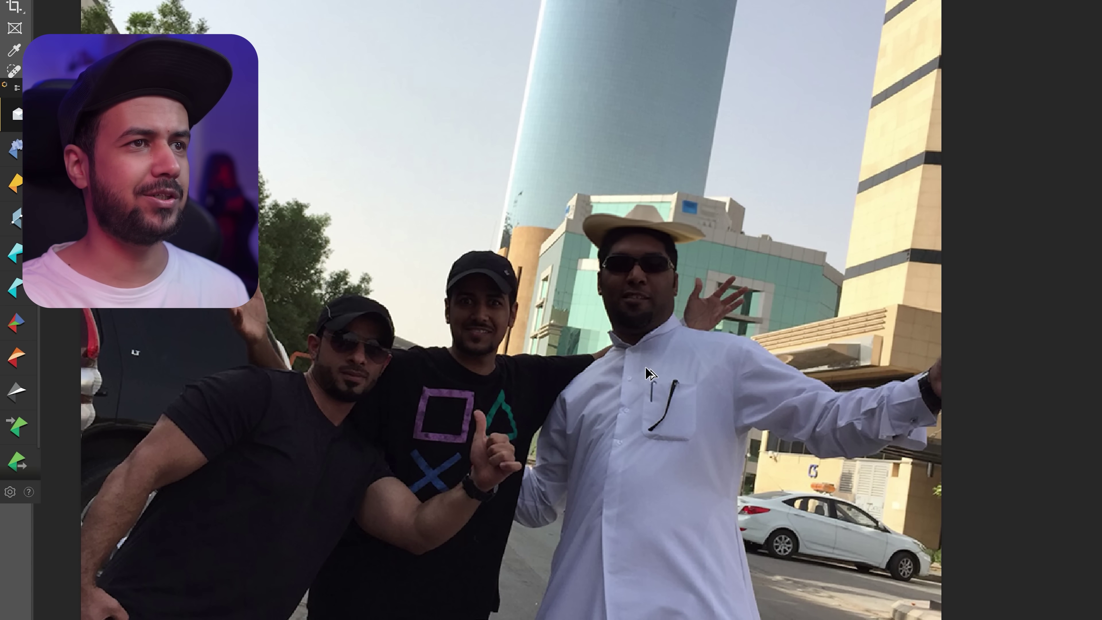
scroll(646, 373, "down", 2)
scroll(647, 373, "down", 1)
scroll(646, 373, "up", 2)
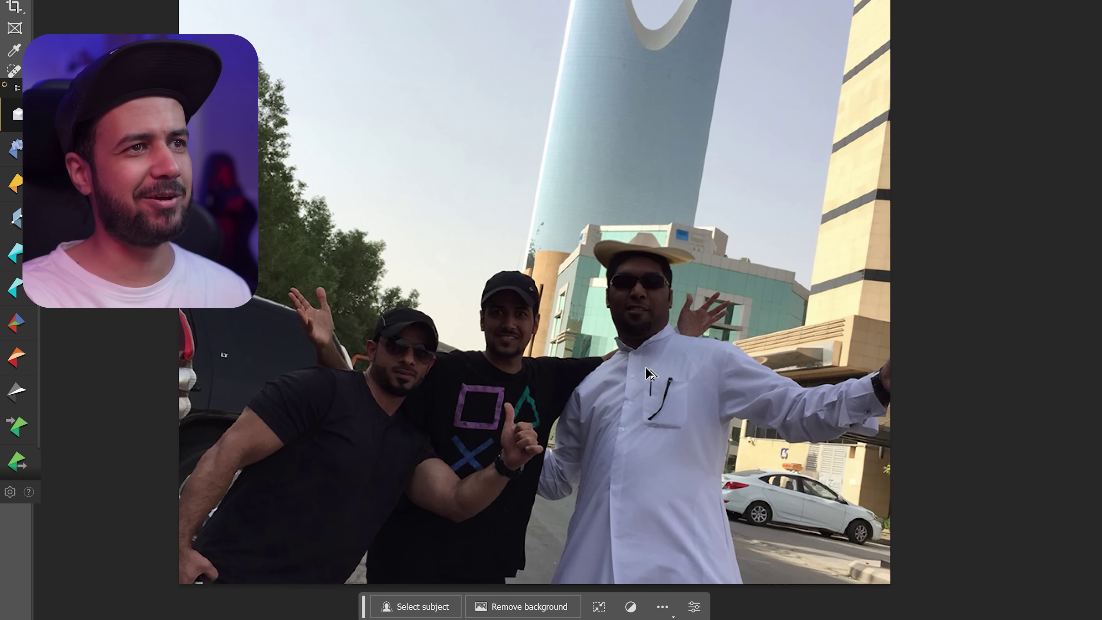
scroll(647, 373, "up", 2)
scroll(646, 373, "down", 1)
scroll(646, 373, "down", 1)
scroll(646, 373, "up", 2)
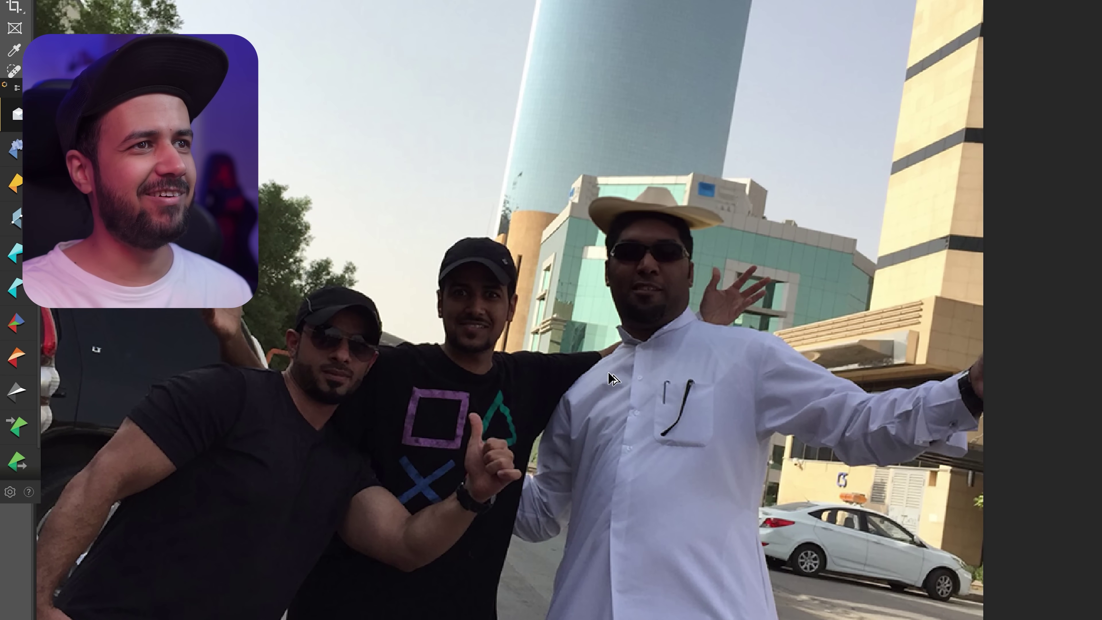
scroll(644, 339, "up", 1)
scroll(567, 328, "up", 1)
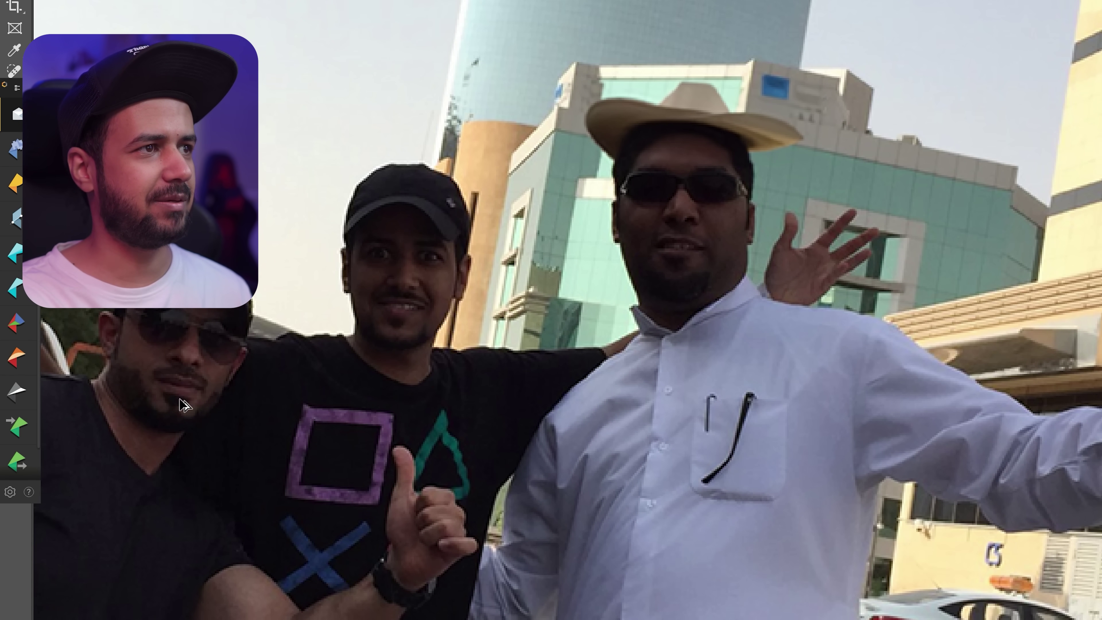
scroll(290, 508, "down", 2)
scroll(290, 508, "down", 1)
scroll(381, 608, "down", 3)
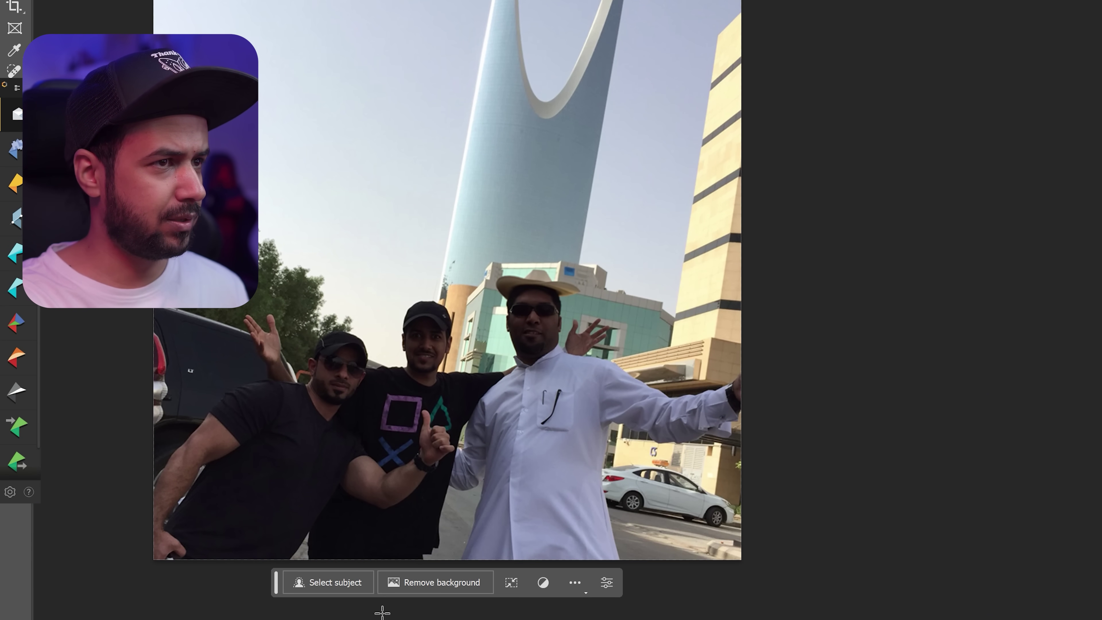
scroll(478, 578, "up", 2)
Select the man's body from the bottom edge up to his shoulders.
left_click_drag(402, 615, 840, 353)
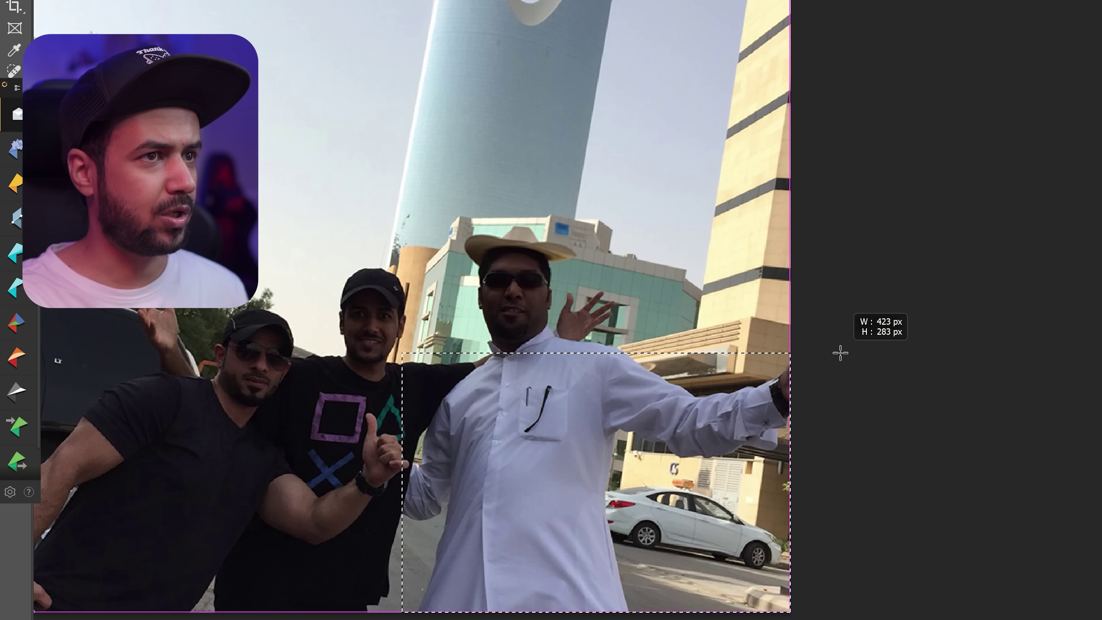
left_click_drag(840, 353, 841, 340)
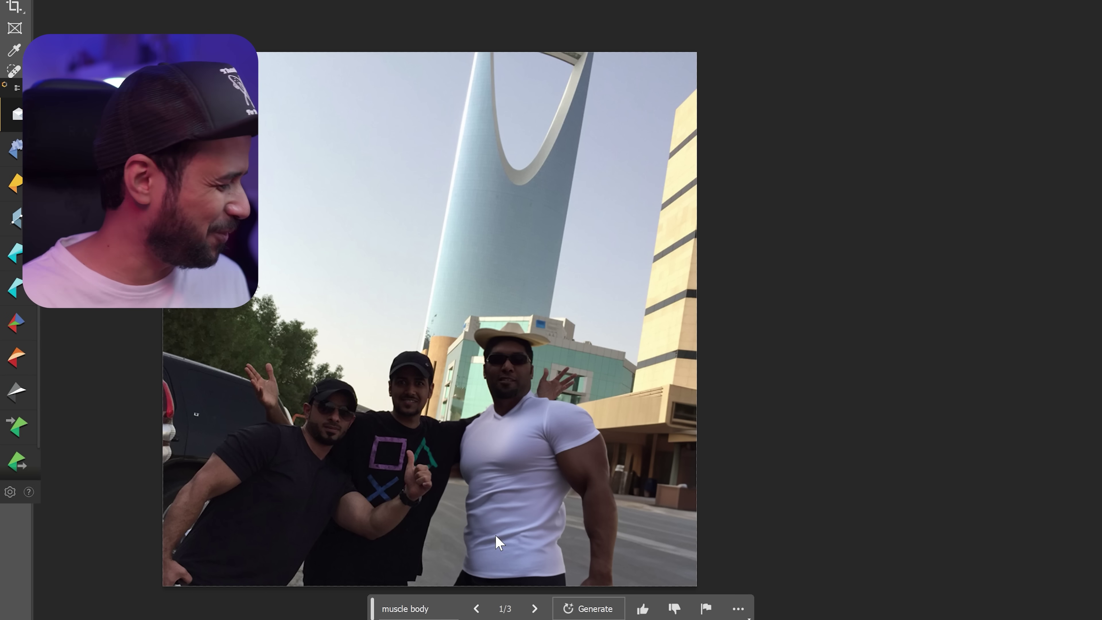
scroll(338, 567, "up", 1)
scroll(382, 548, "up", 1)
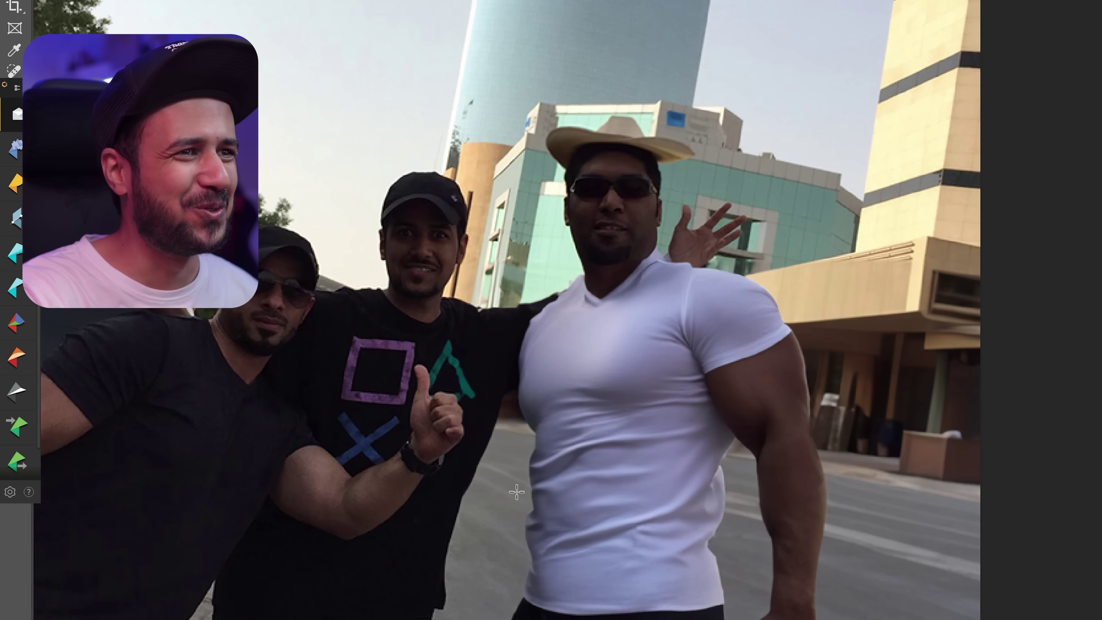
scroll(425, 529, "up", 1)
scroll(471, 510, "down", 1)
scroll(516, 491, "down", 1)
scroll(517, 492, "up", 1)
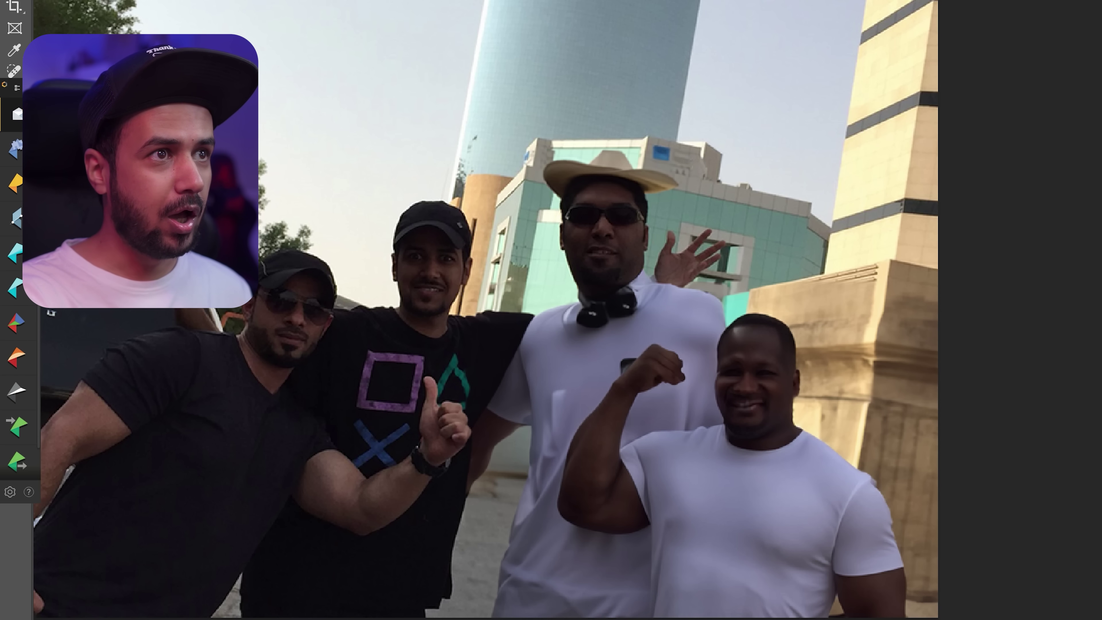
scroll(662, 578, "down", 1)
scroll(663, 579, "down", 1)
scroll(663, 578, "up", 1)
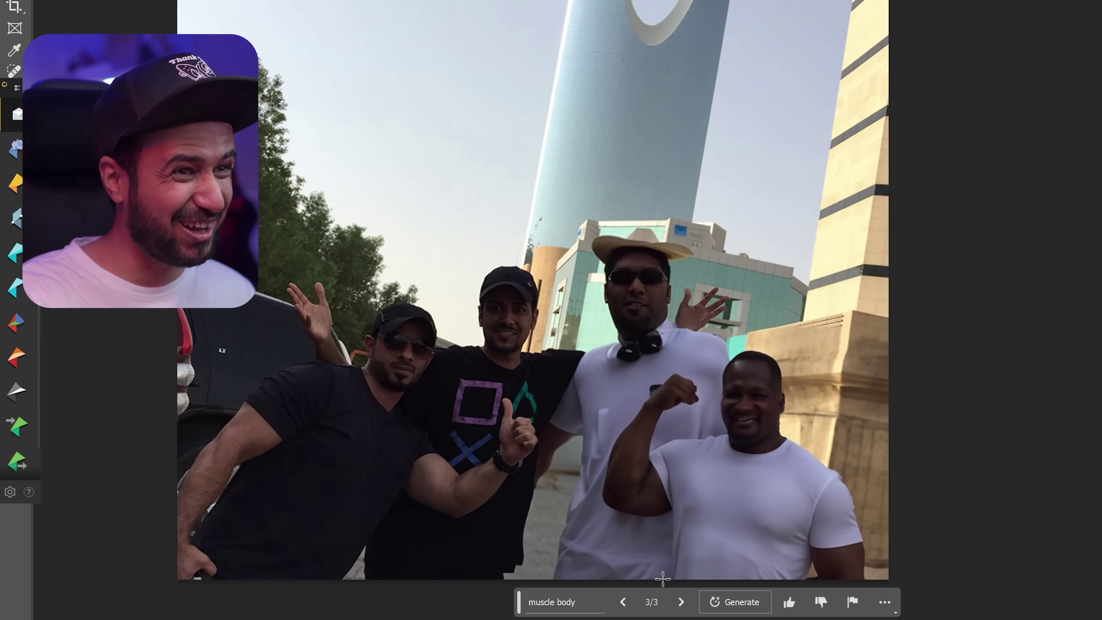
scroll(662, 578, "up", 1)
scroll(662, 579, "up", 1)
scroll(662, 579, "up", 1)
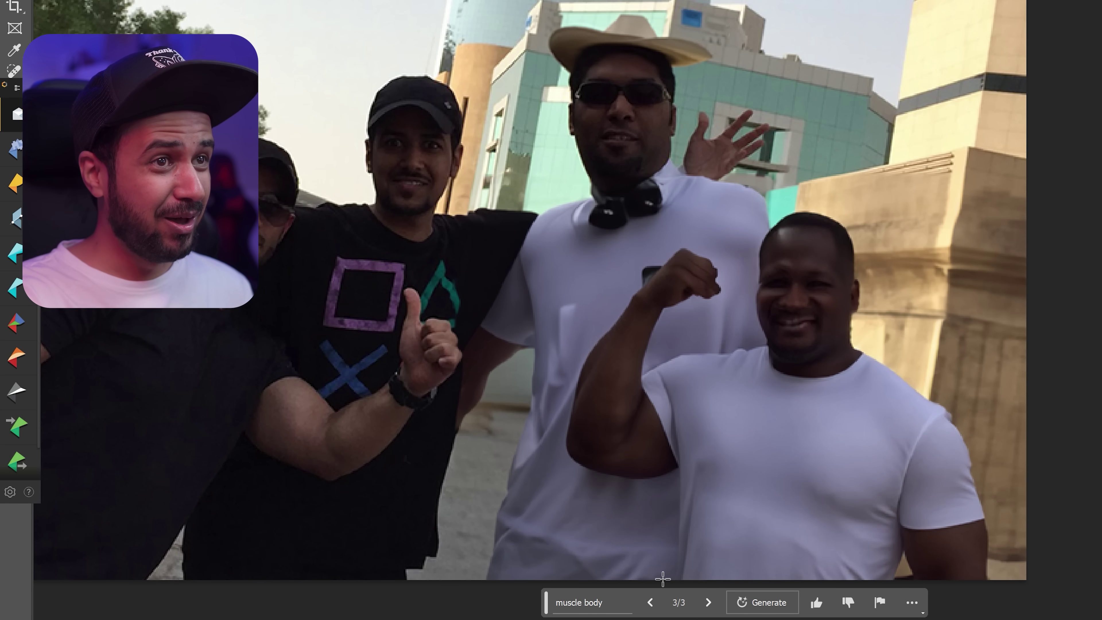
scroll(663, 578, "down", 1)
scroll(714, 536, "down", 1)
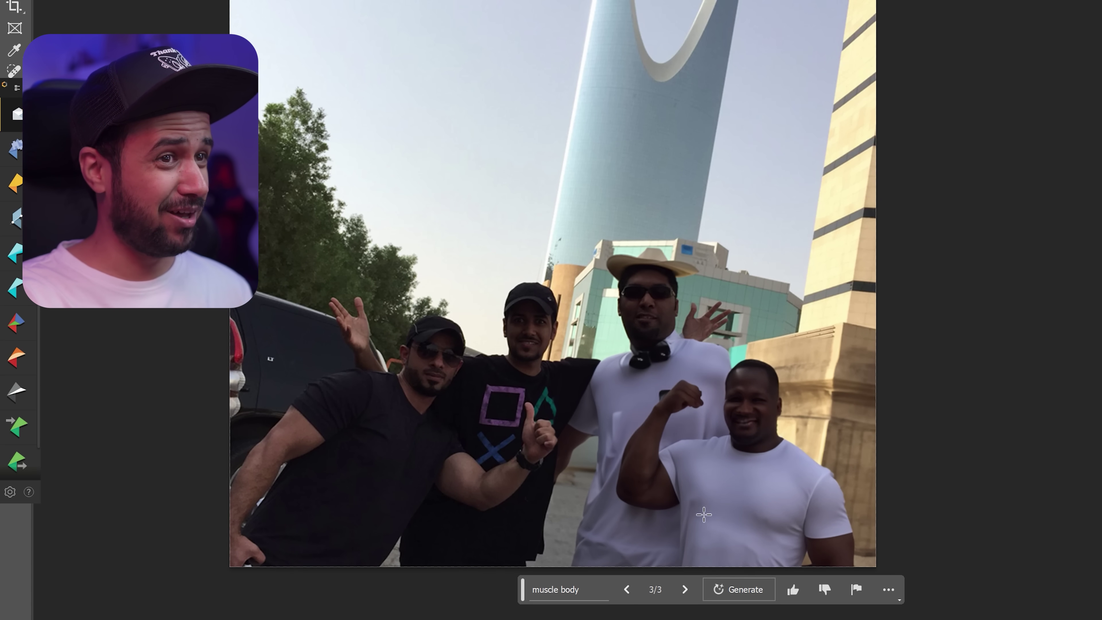
scroll(704, 515, "down", 1)
scroll(720, 510, "up", 1)
scroll(733, 504, "up", 1)
scroll(750, 495, "down", 1)
scroll(748, 504, "down", 1)
scroll(706, 515, "up", 2)
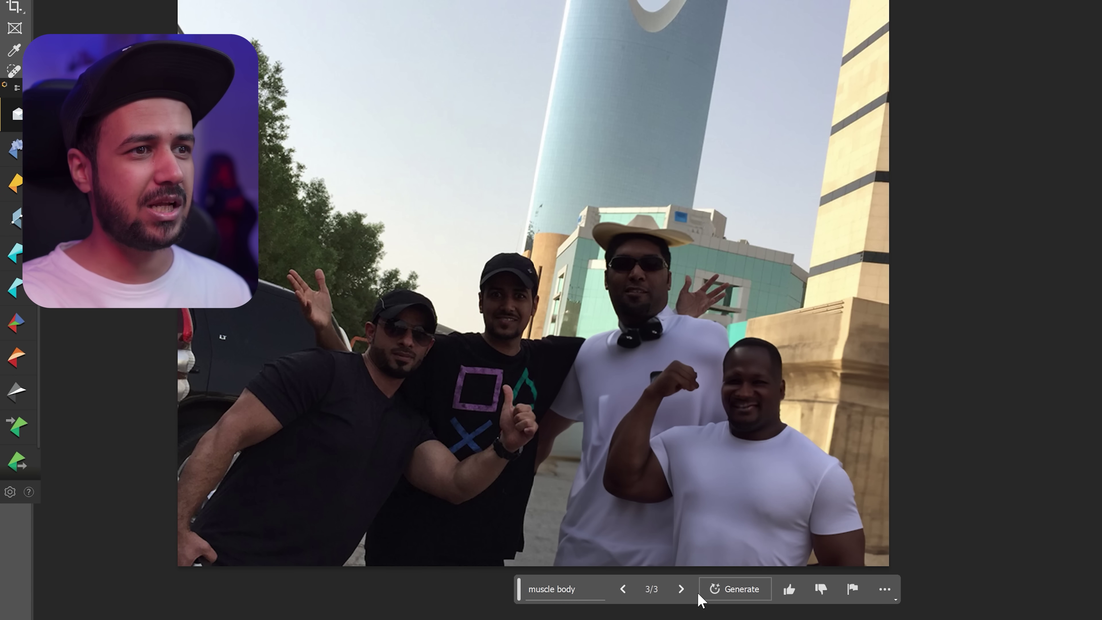
Switch to the first 'muscle body' variation and inspect the muscular build.
left_click(681, 589)
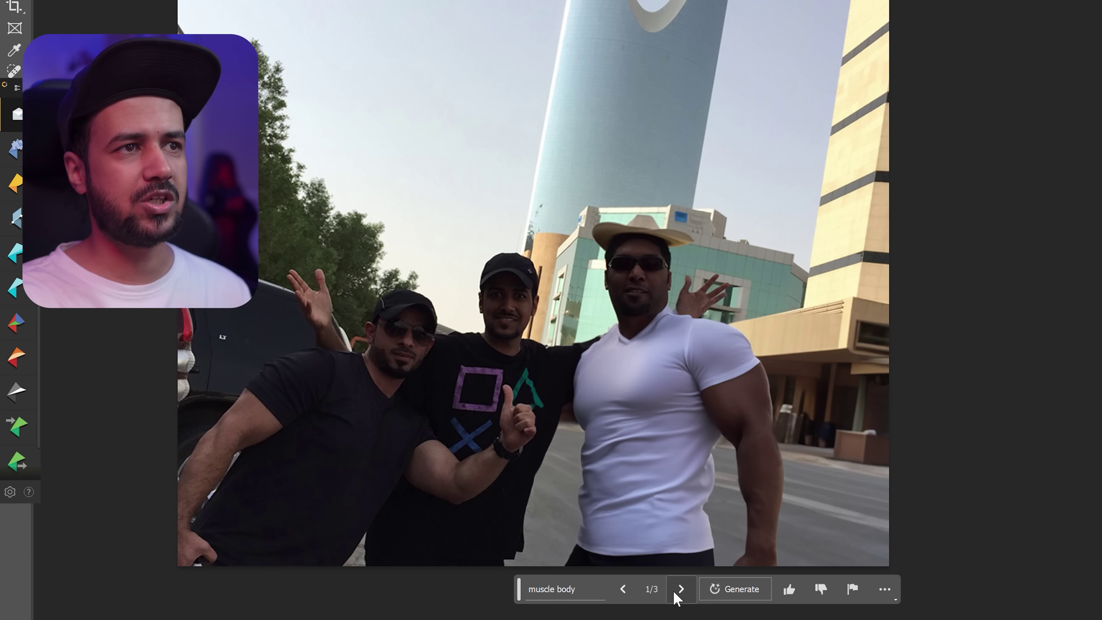
scroll(675, 317, "down", 1)
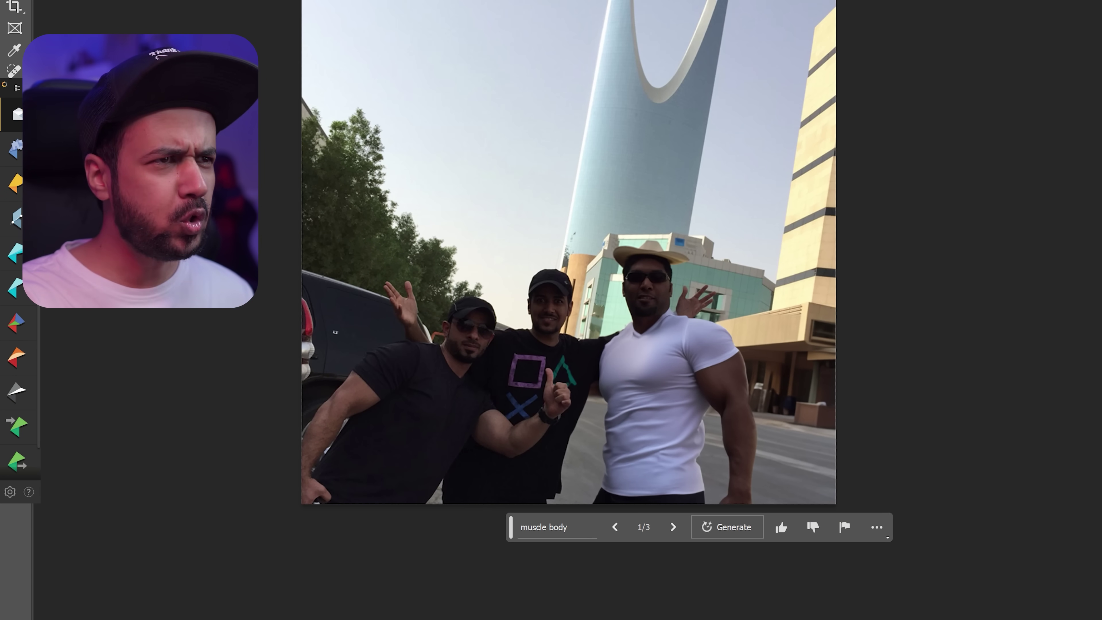
scroll(675, 316, "up", 1)
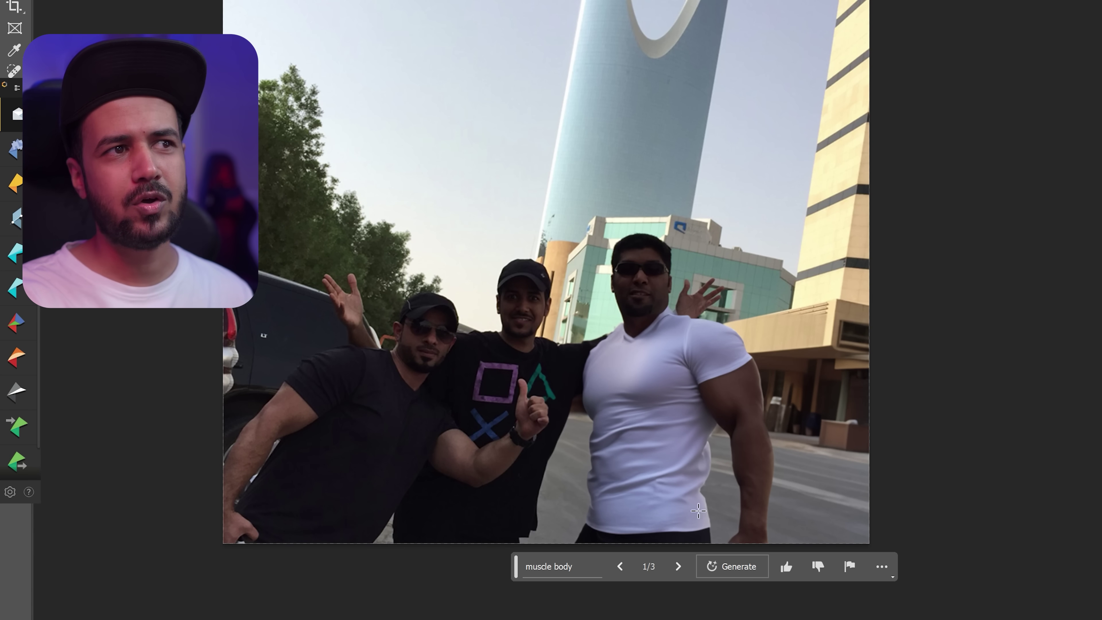
scroll(465, 521, "down", 1)
scroll(465, 521, "up", 2)
scroll(465, 521, "up", 1)
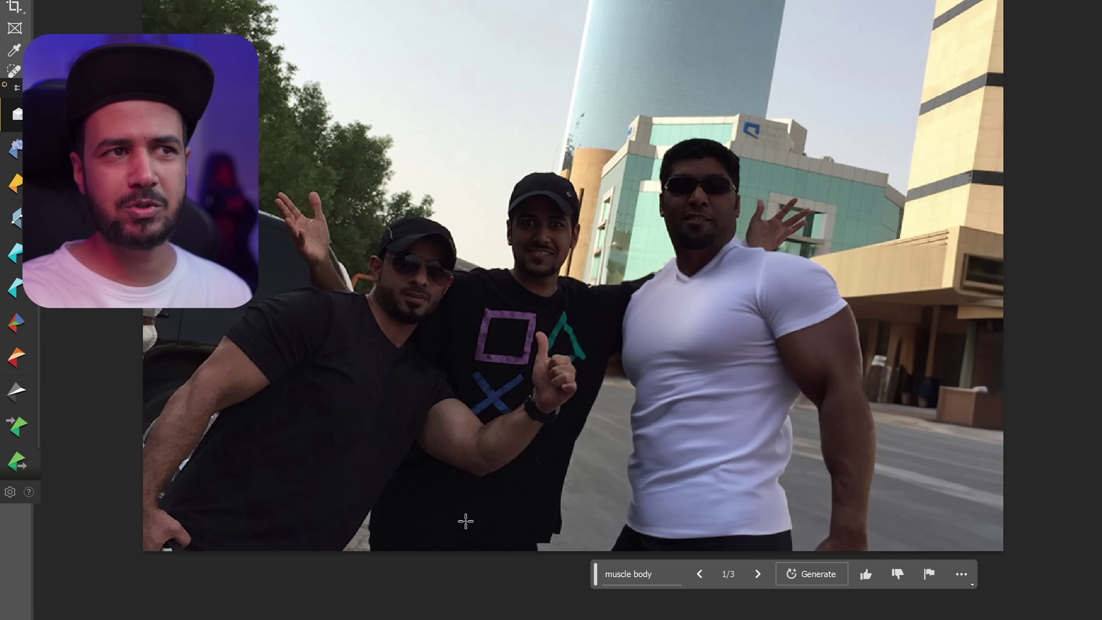
scroll(465, 521, "down", 1)
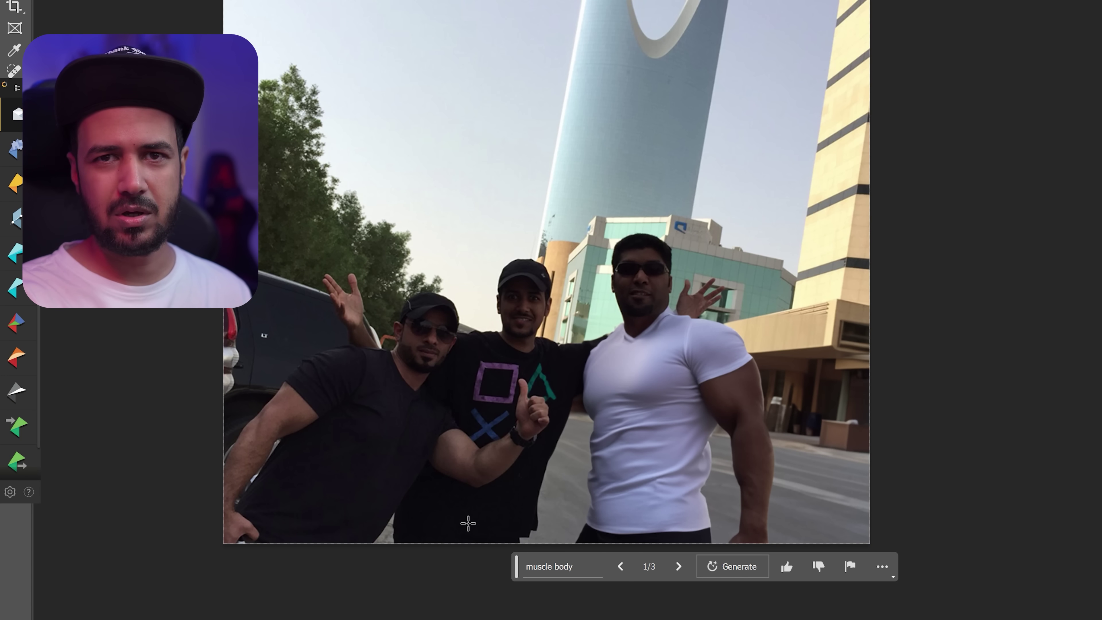
scroll(451, 537, "down", 1)
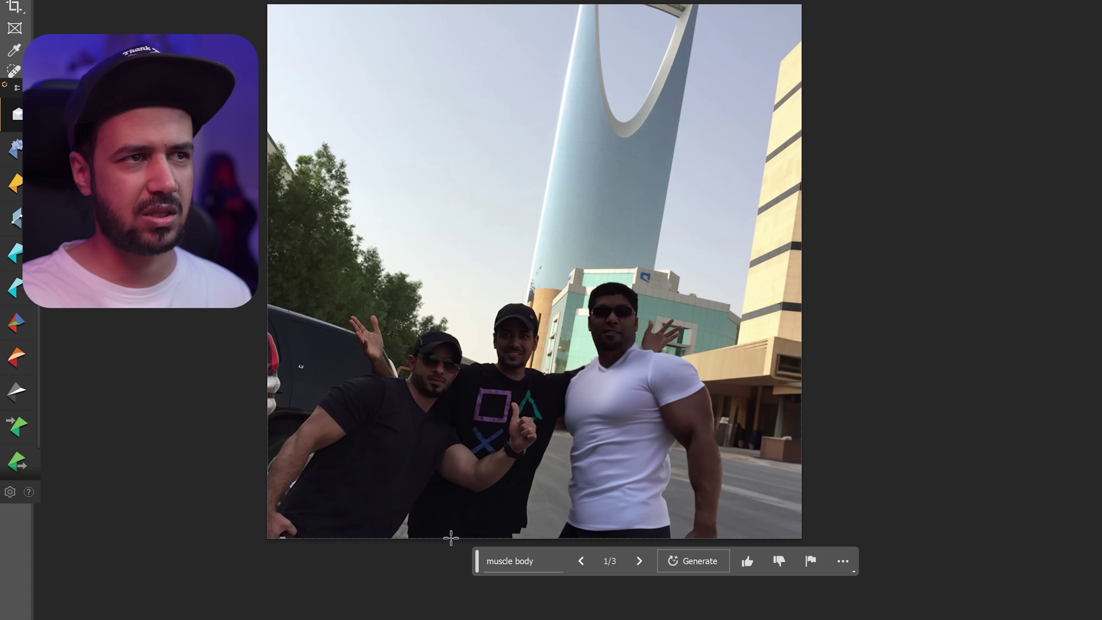
scroll(451, 538, "up", 2)
scroll(451, 538, "up", 1)
scroll(451, 538, "down", 1)
scroll(451, 538, "up", 1)
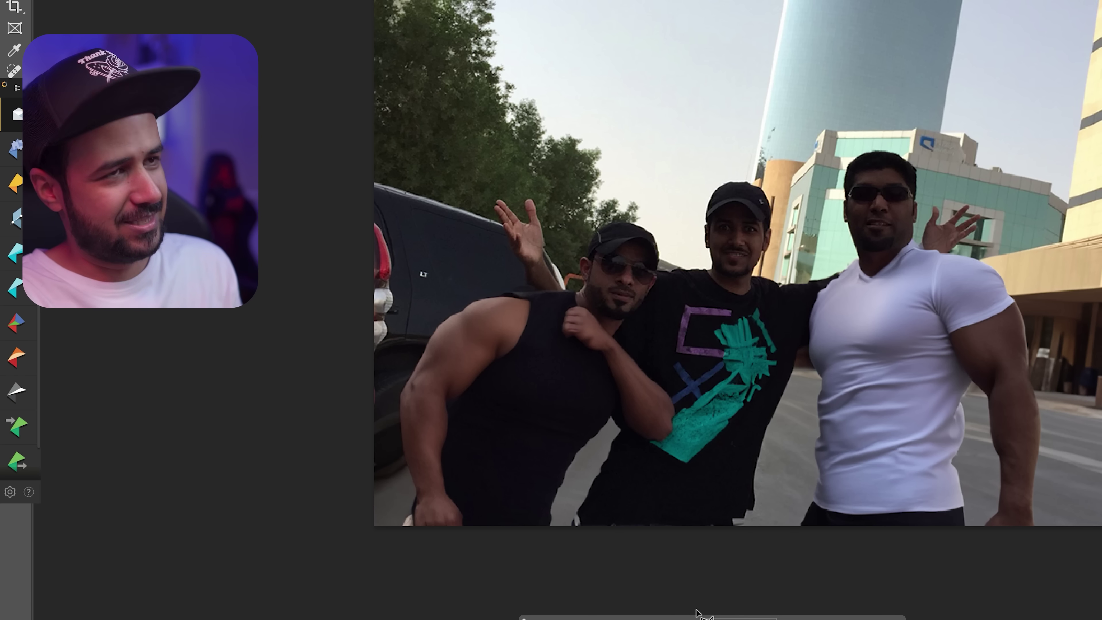
Zoom the street photo in and out to review the two regenerated men on the left.
scroll(672, 250, "up", 2)
scroll(674, 251, "down", 2)
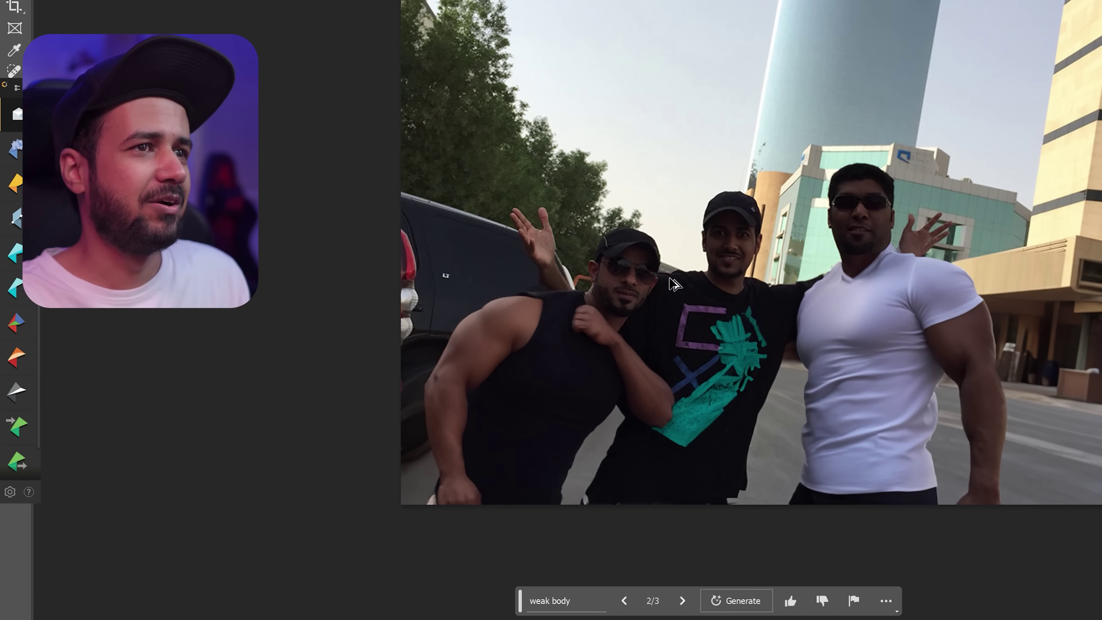
scroll(694, 277, "up", 3)
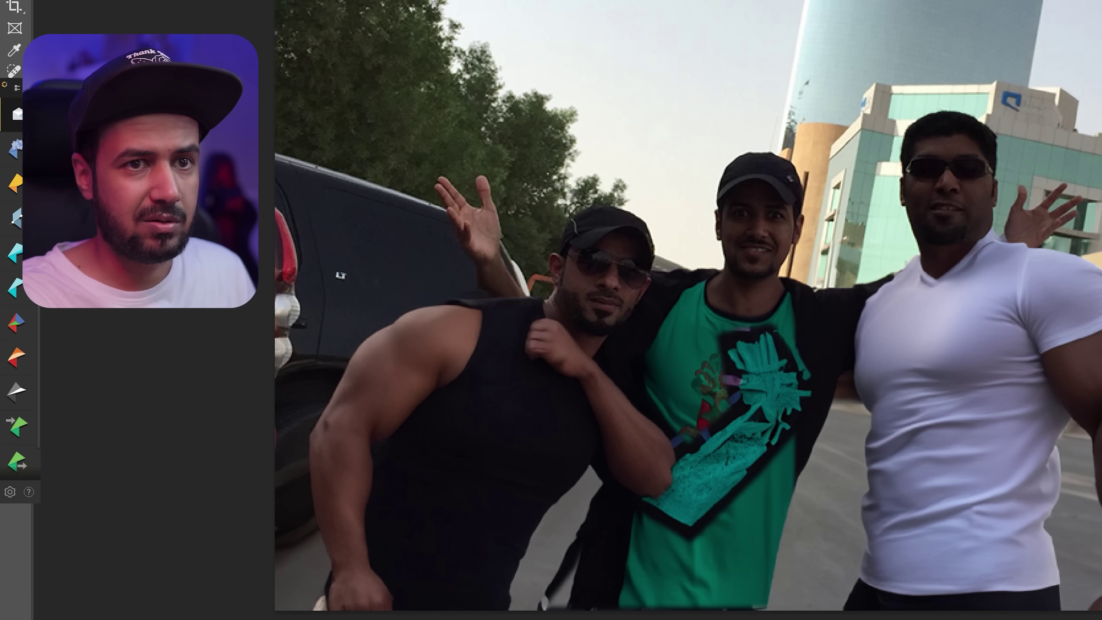
scroll(720, 497, "down", 2)
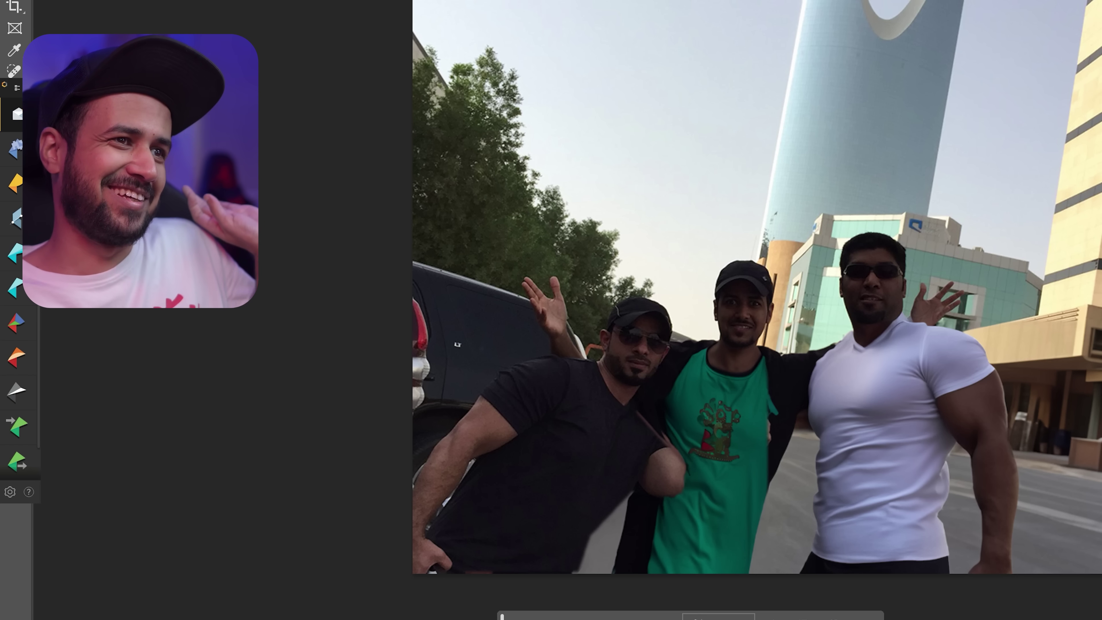
Zoom in to inspect the generated arm on the group photo, then zoom back out.
key("ctrl+plus")
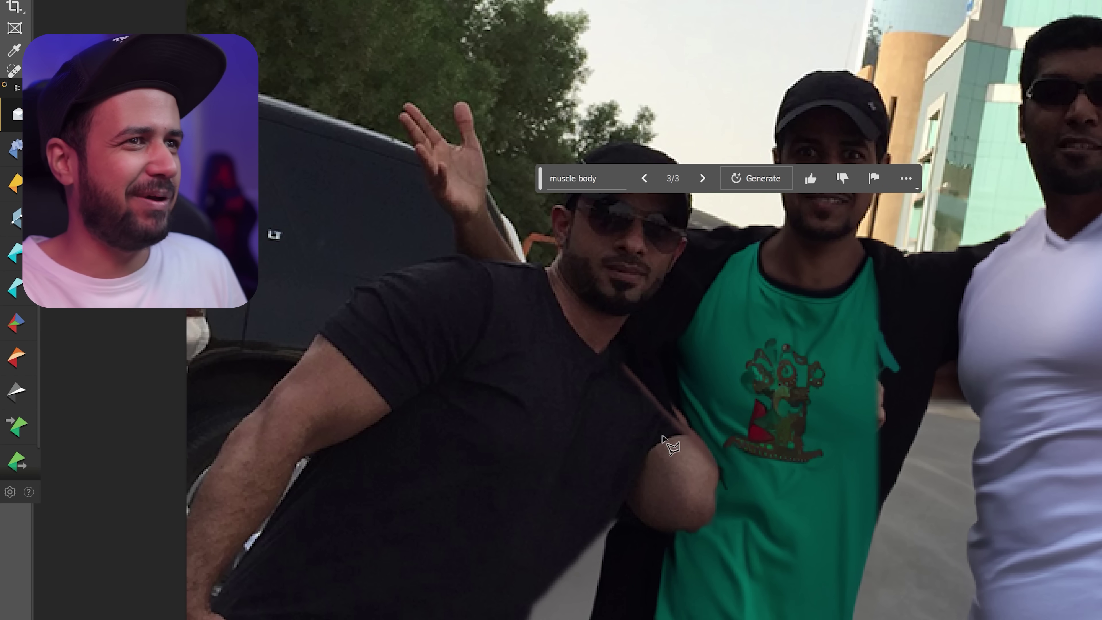
scroll(671, 479, "down", 1)
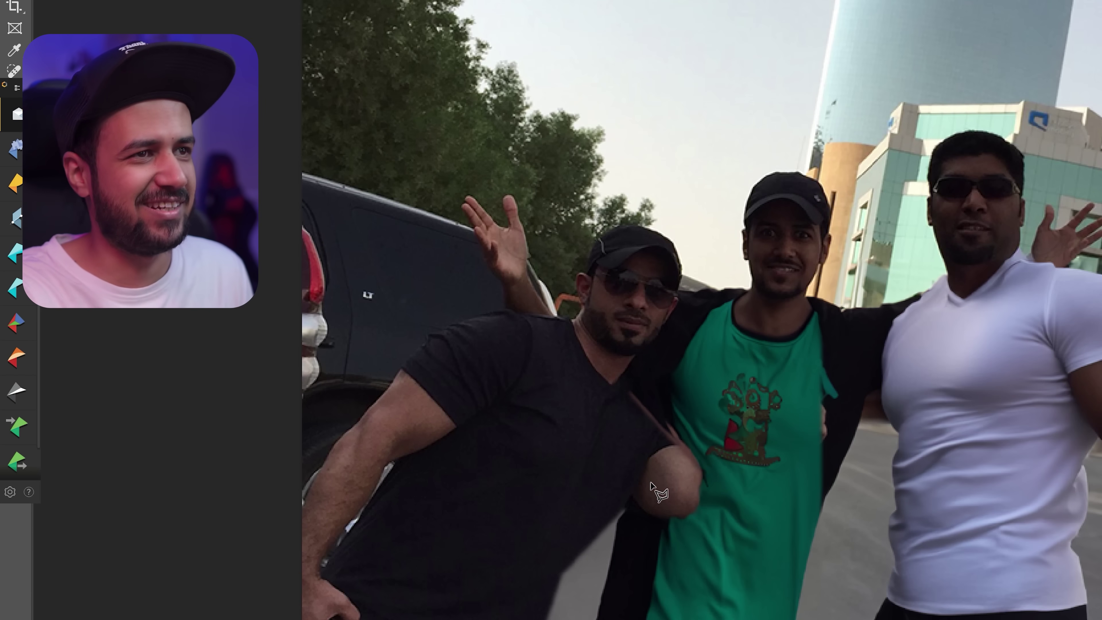
scroll(660, 482, "down", 1)
scroll(659, 484, "down", 1)
scroll(629, 504, "up", 1)
scroll(598, 543, "up", 1)
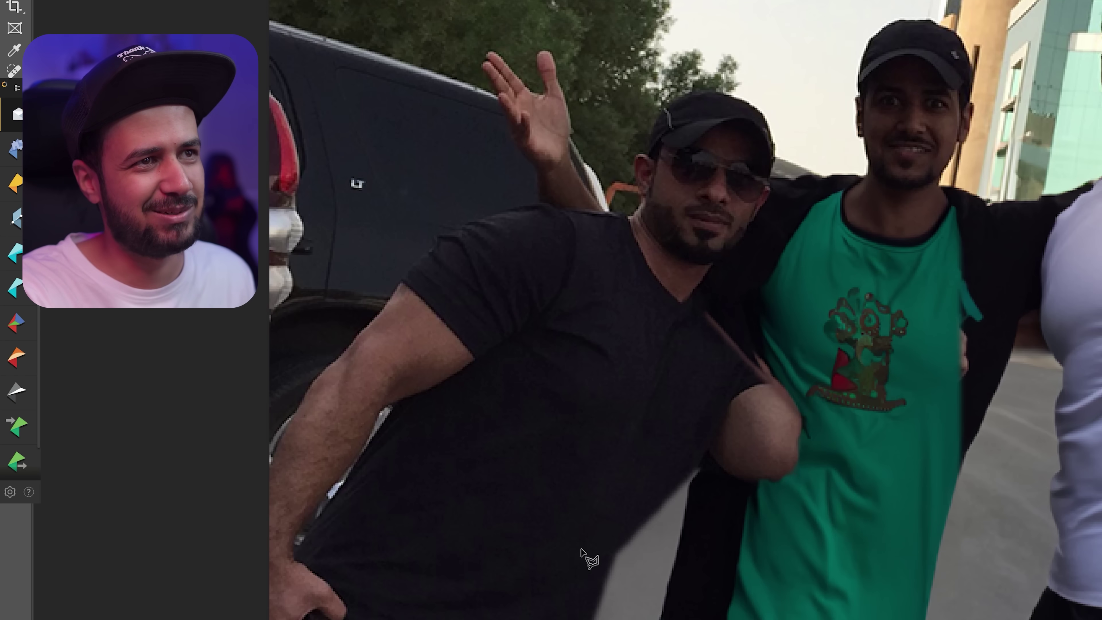
scroll(598, 543, "down", 1)
scroll(598, 541, "down", 1)
scroll(617, 520, "down", 1)
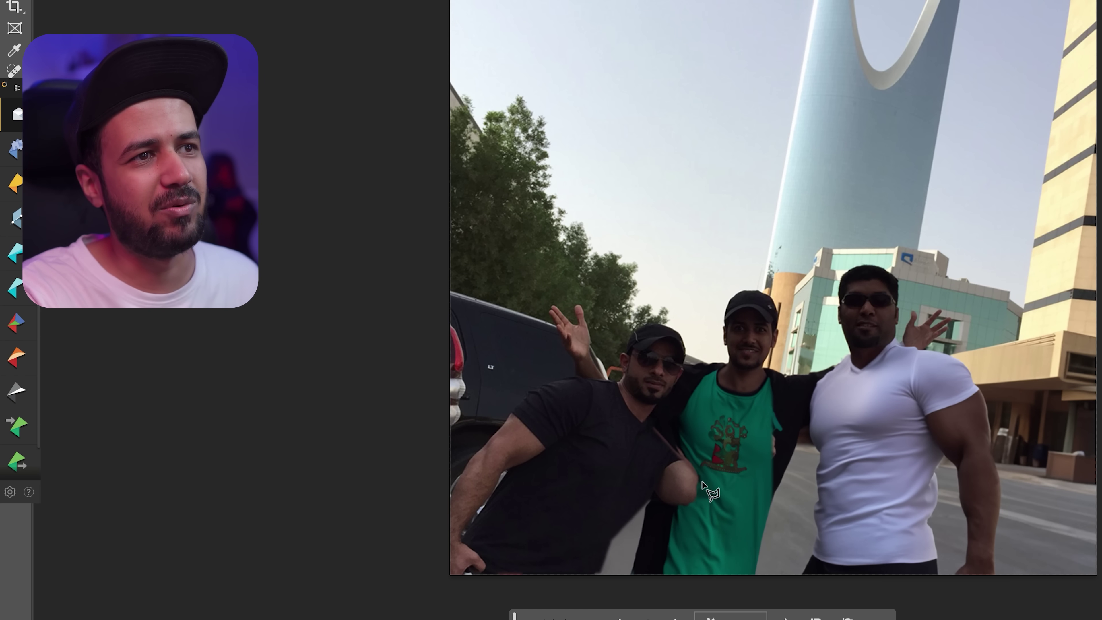
scroll(701, 480, "down", 1)
scroll(710, 513, "up", 1)
scroll(747, 456, "up", 1)
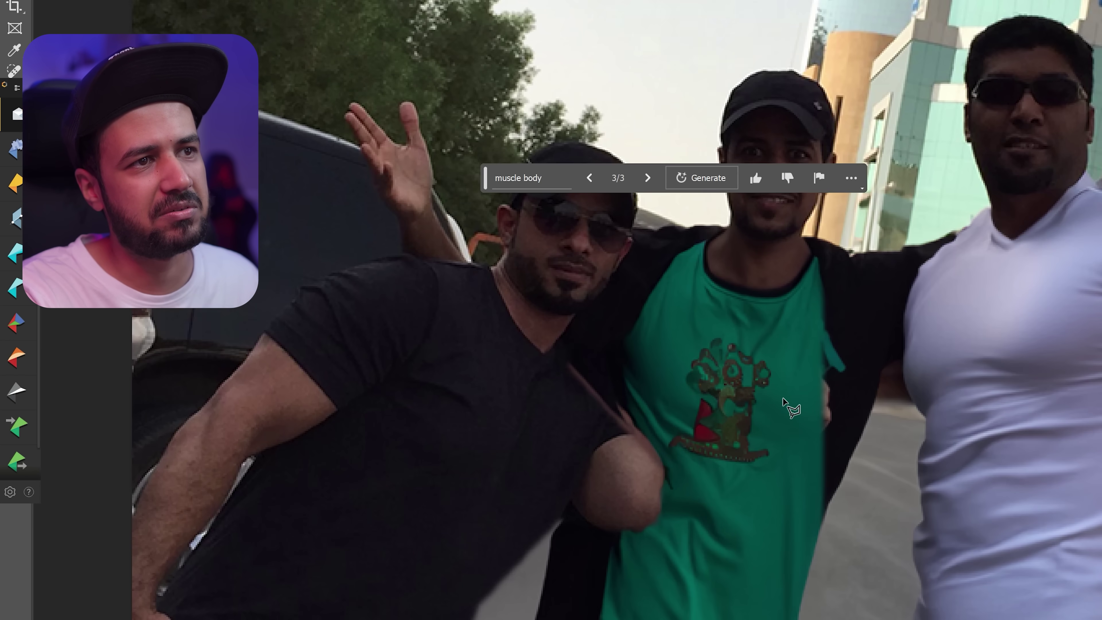
scroll(783, 399, "down", 1)
scroll(783, 399, "down", 1)
scroll(802, 420, "down", 1)
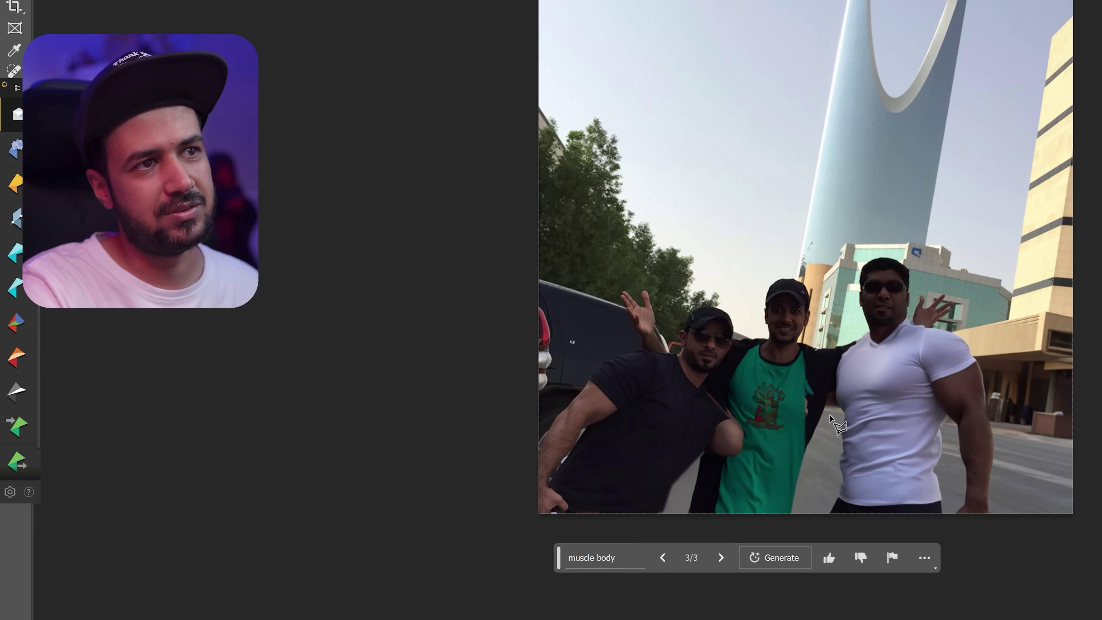
scroll(830, 416, "down", 1)
scroll(842, 456, "up", 2)
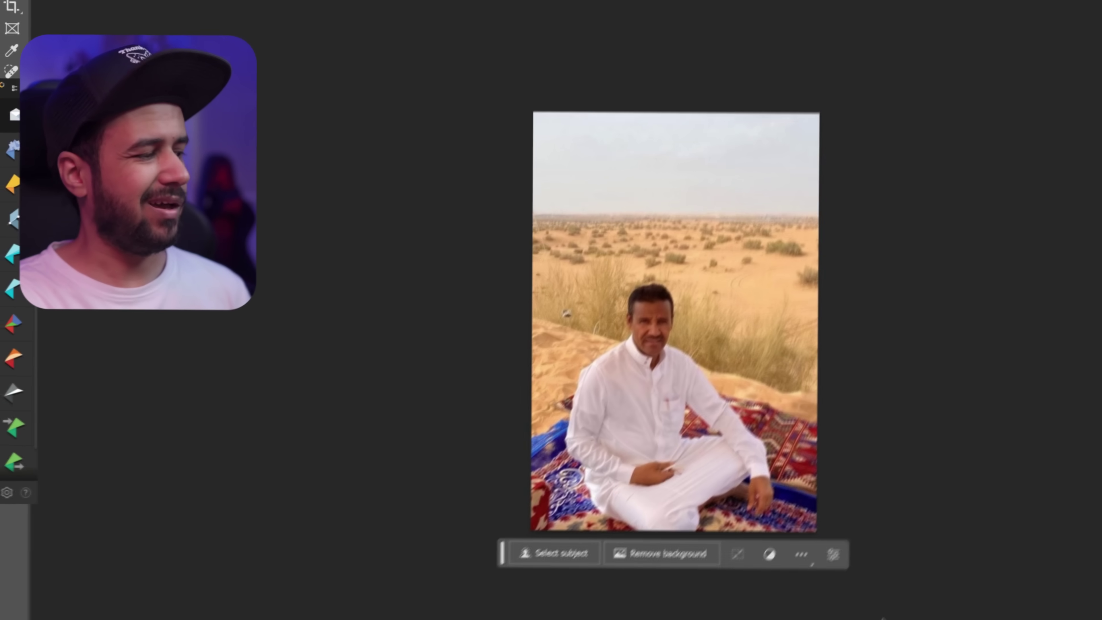
Close the lasso on the desert right of the man and generate 'car 4x4' there.
scroll(699, 607, "up", 1)
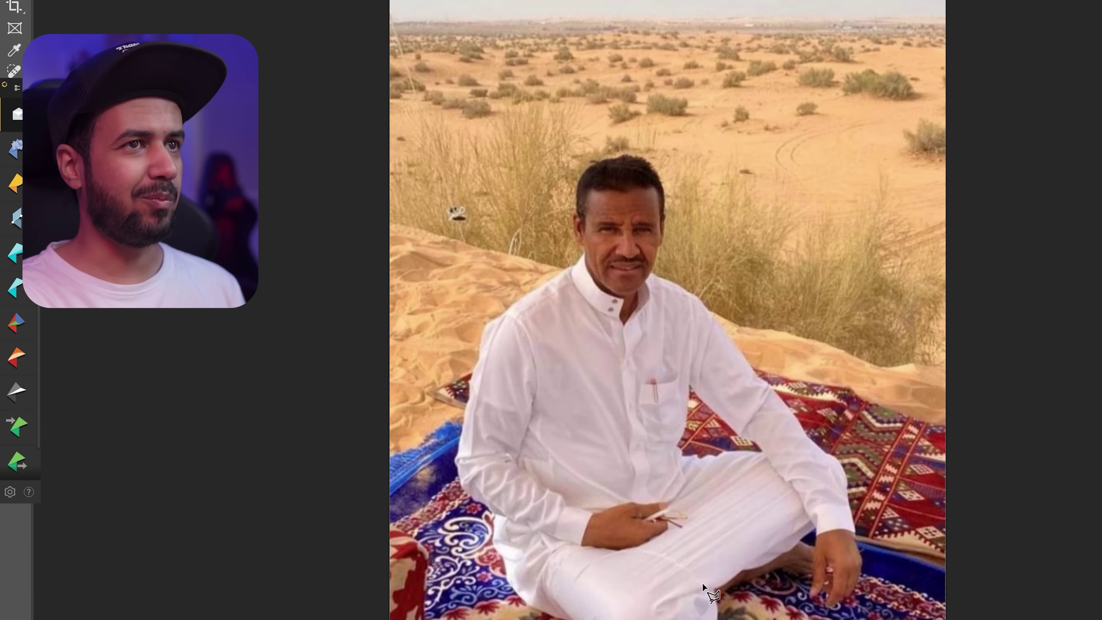
scroll(702, 583, "down", 1)
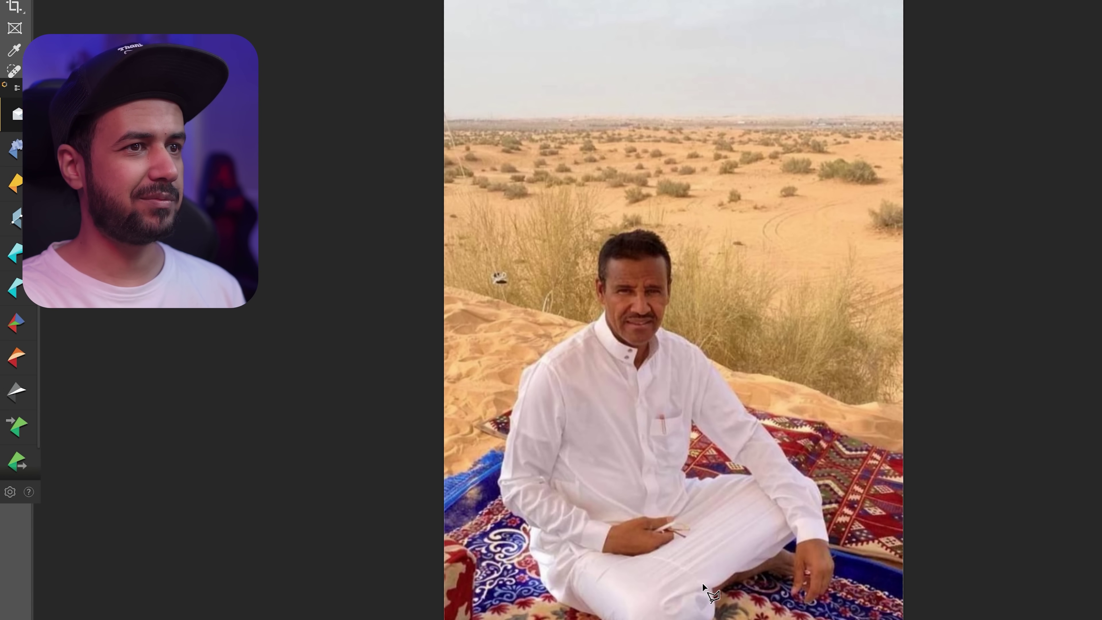
scroll(694, 277, "up", 1)
scroll(743, 259, "up", 1)
scroll(745, 253, "up", 2)
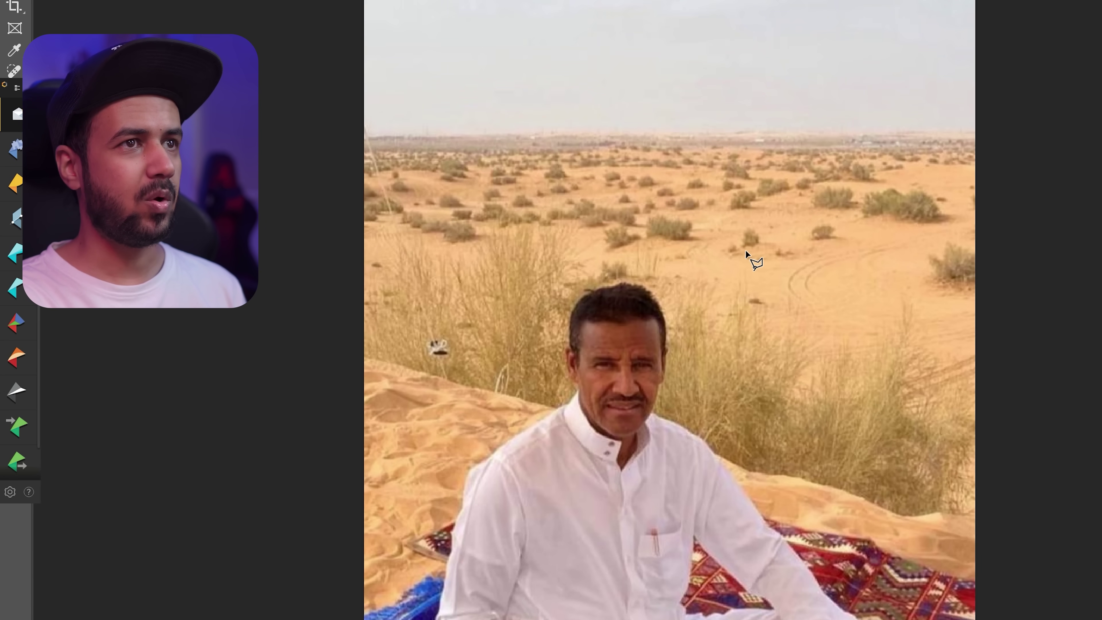
scroll(746, 253, "up", 1)
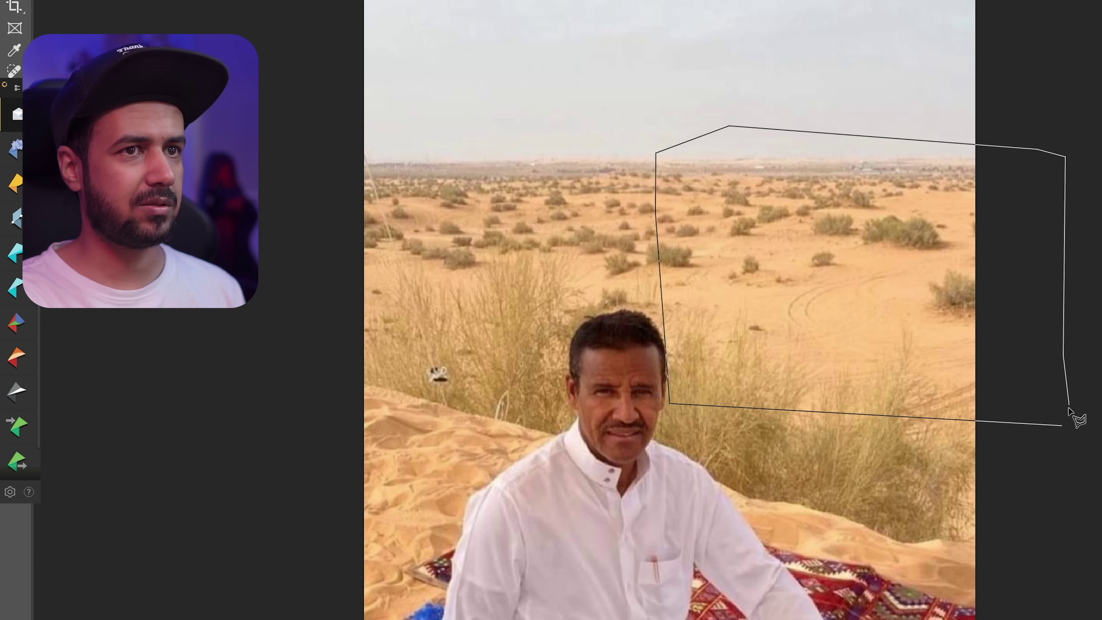
double_click(1064, 425)
left_click(729, 450)
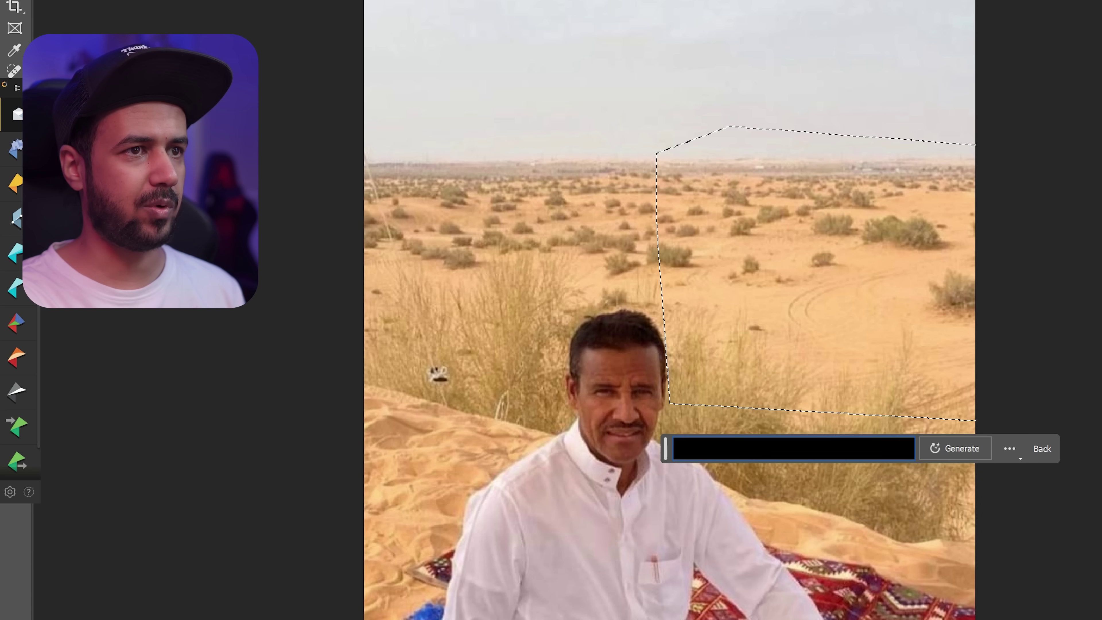
type("car")
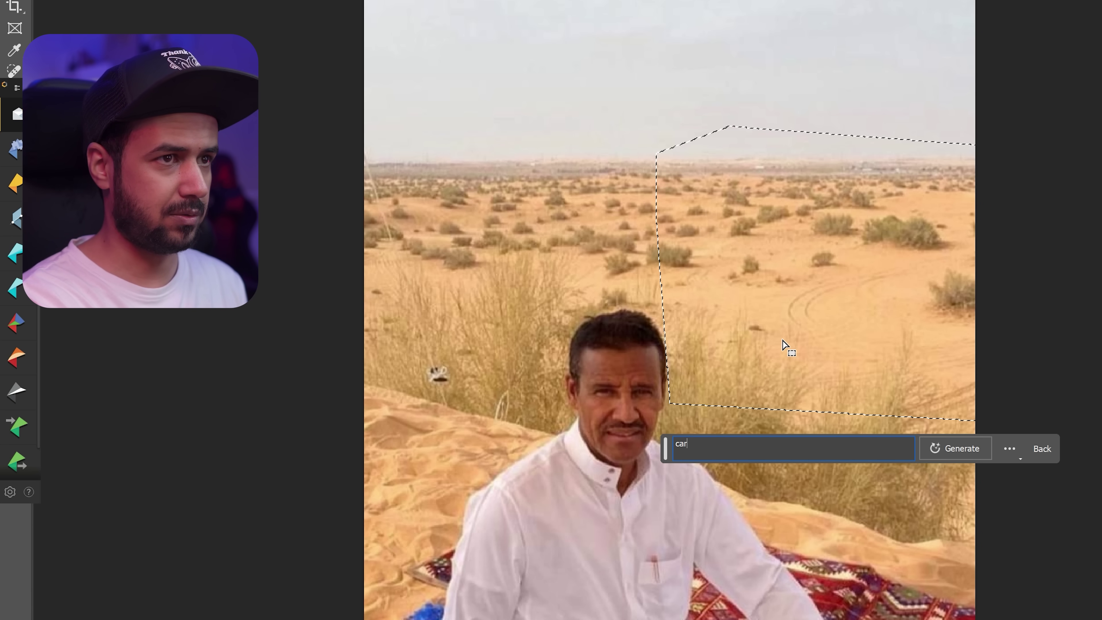
type(" 4x4")
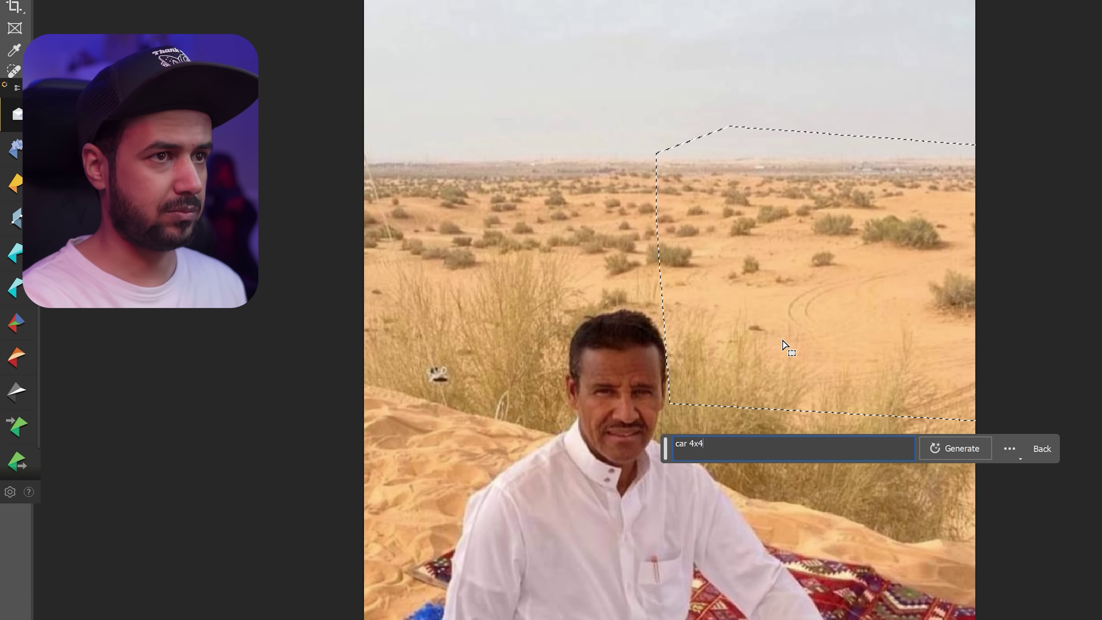
key("Return")
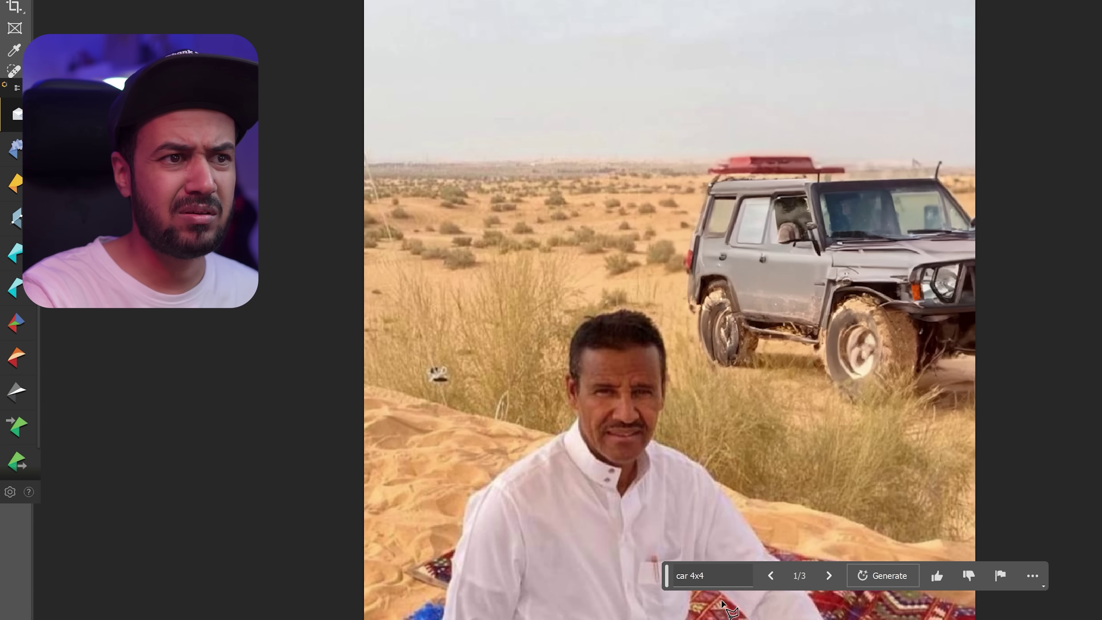
Cycle through the generated 4x4 car variations.
left_click(830, 575)
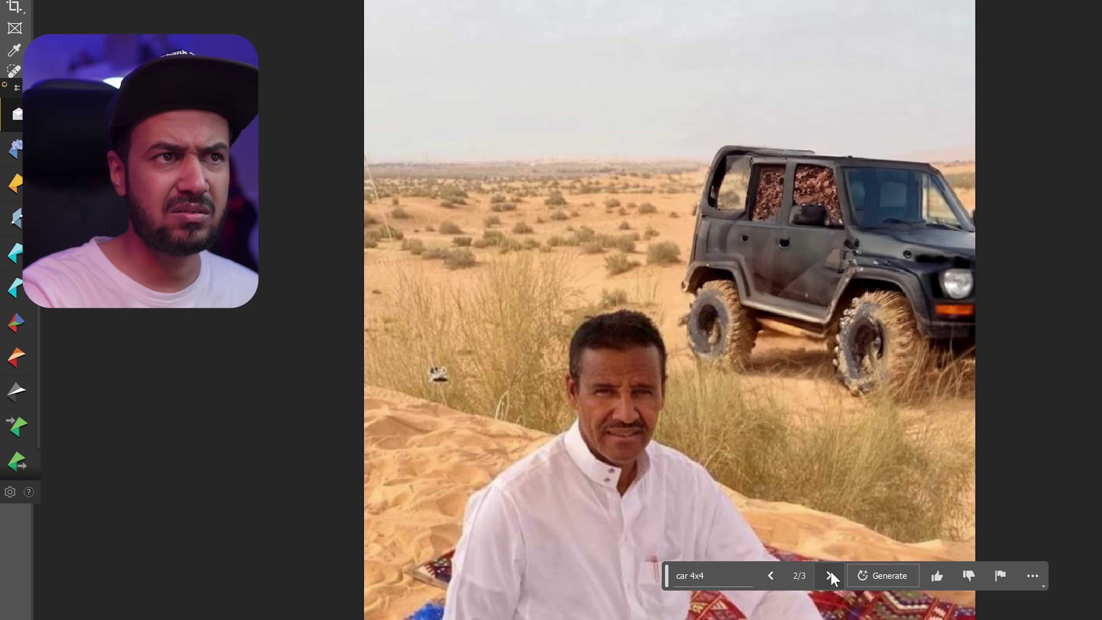
left_click(829, 575)
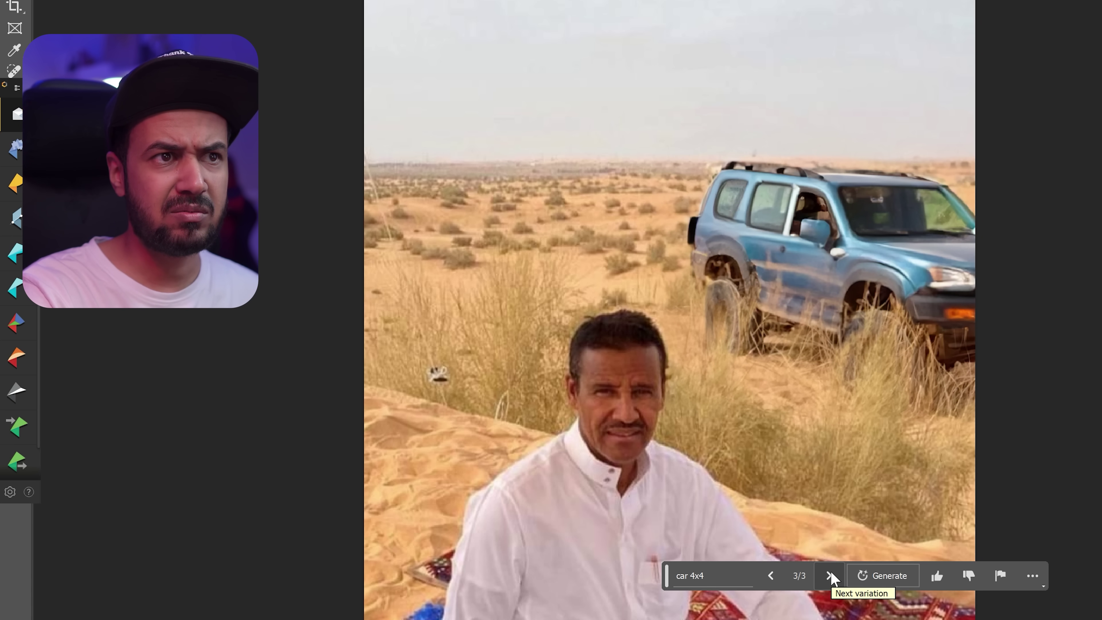
left_click(830, 576)
left_click(830, 576)
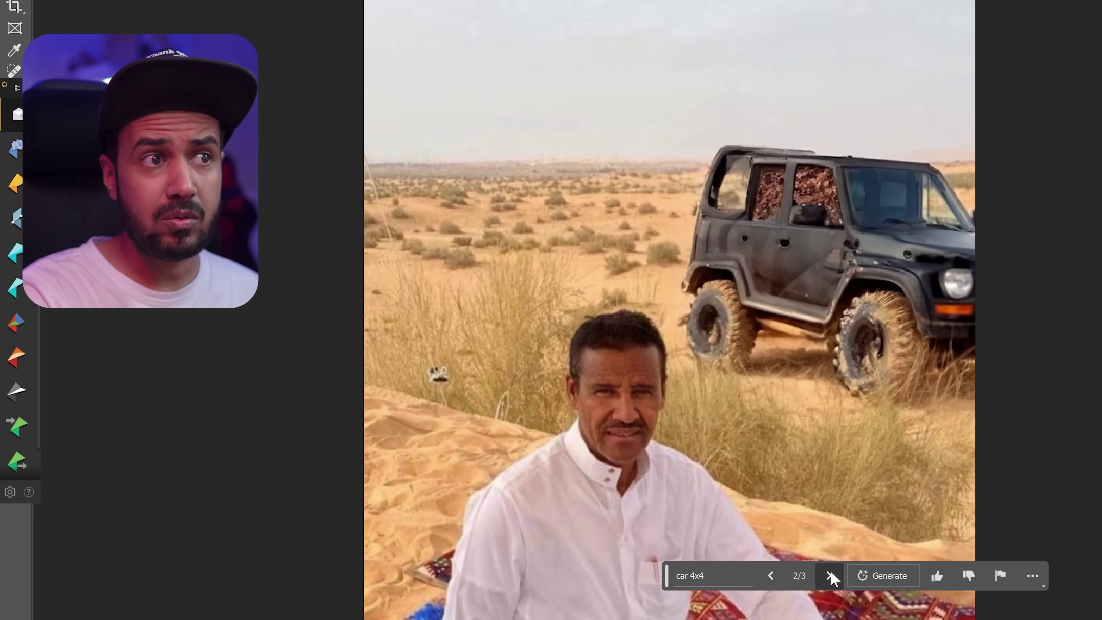
left_click(830, 576)
scroll(785, 430, "down", 2)
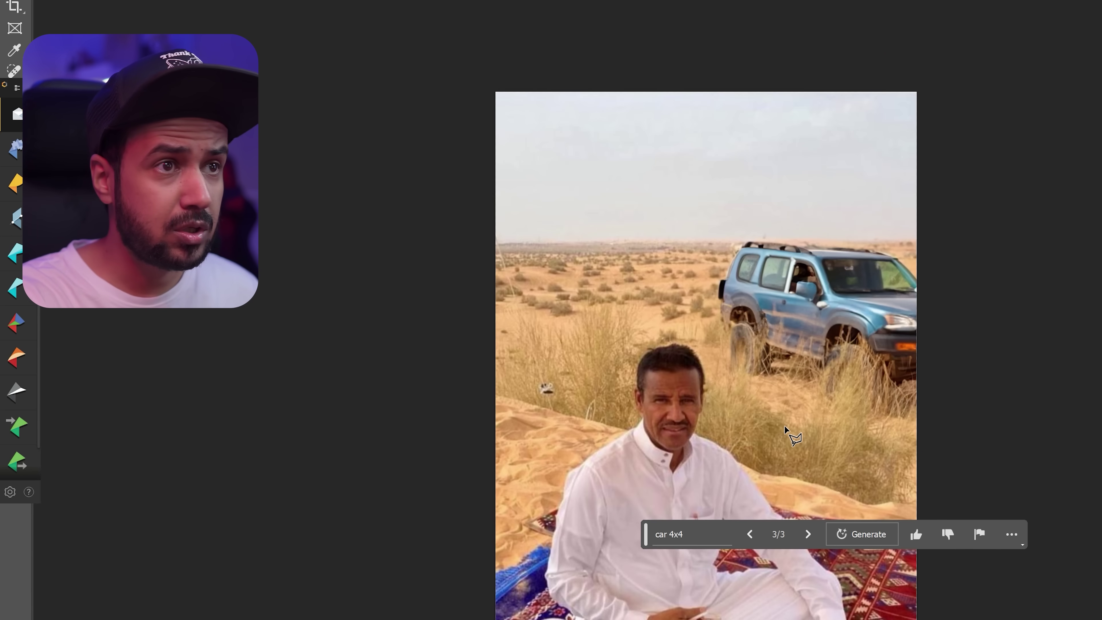
scroll(785, 432, "down", 1)
scroll(786, 438, "up", 1)
scroll(787, 445, "up", 2)
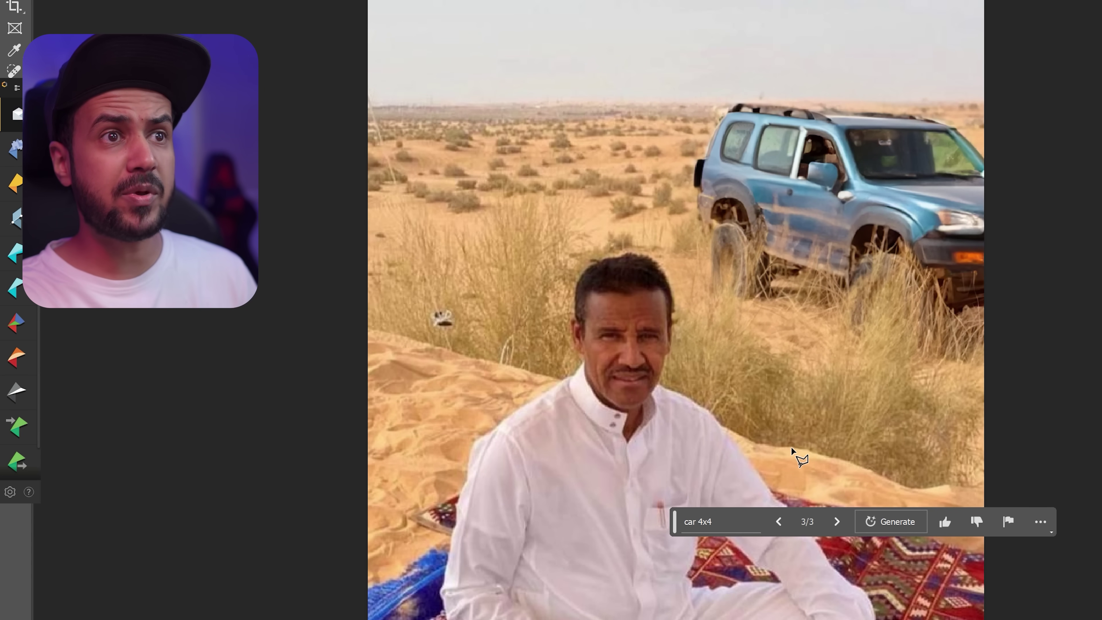
scroll(789, 451, "up", 1)
scroll(798, 434, "down", 2)
scroll(803, 438, "down", 1)
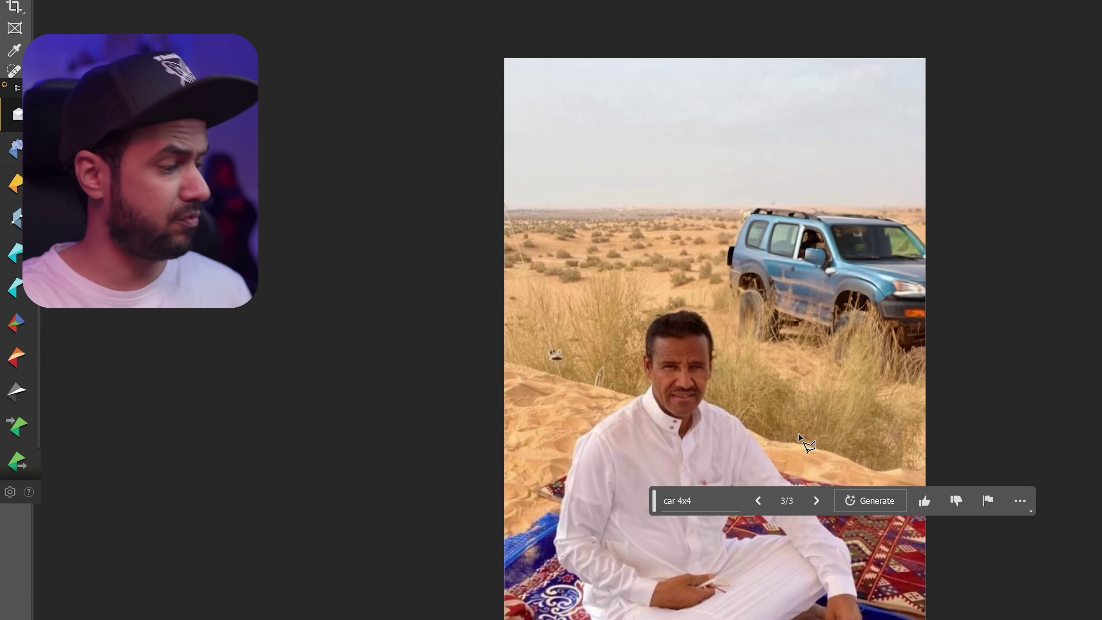
Undo the car fill and bring up a fresh Generative Fill prompt for the selection.
key("Left")
key("Left")
key("Right")
key("Left")
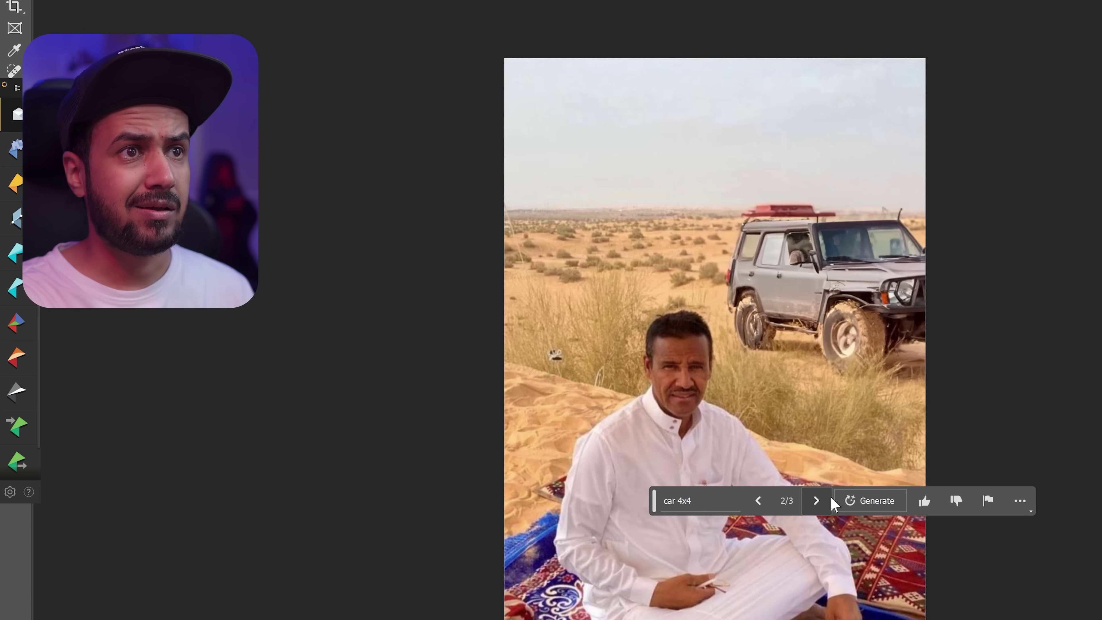
key("ctrl+z")
left_click(720, 413)
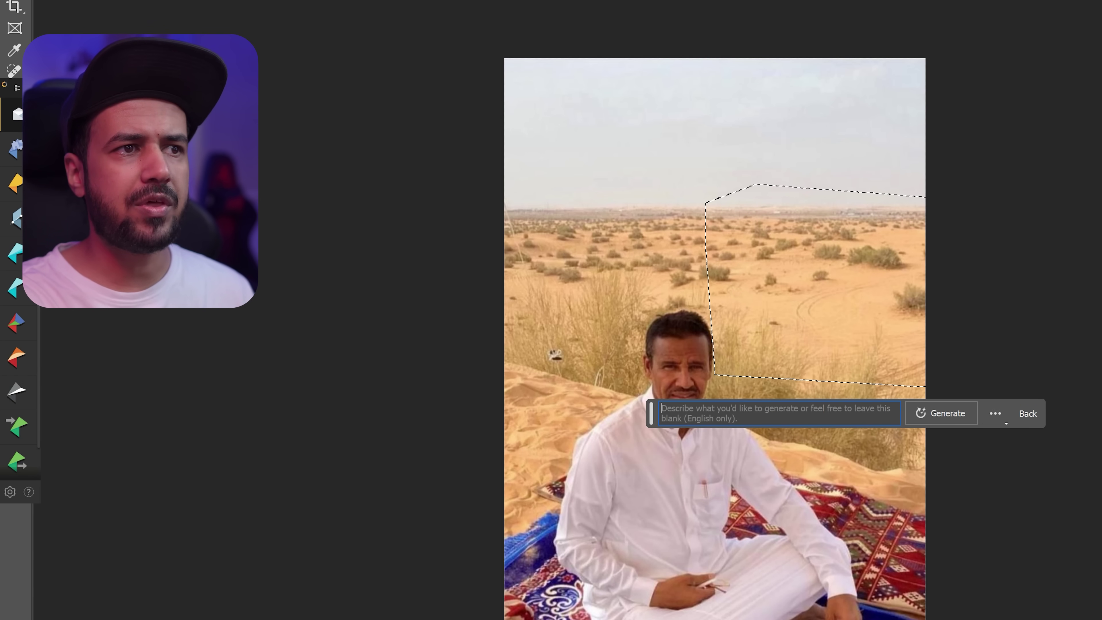
Generate 'car 4x4' behind the man and keep variation 3/3, the white roof-racked SUV.
type("car")
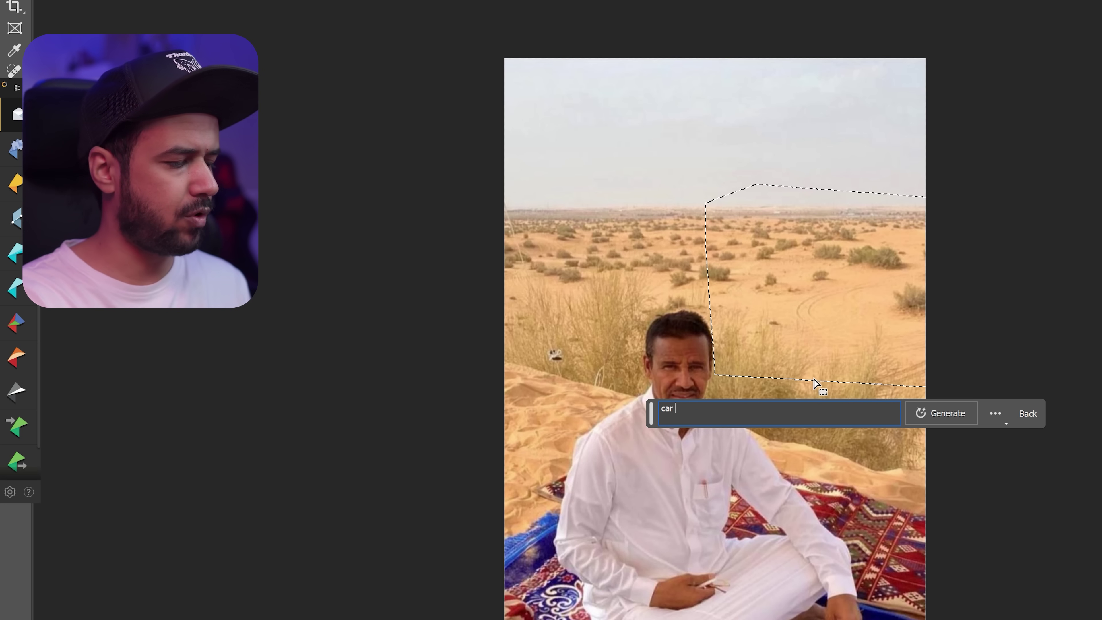
key("Return")
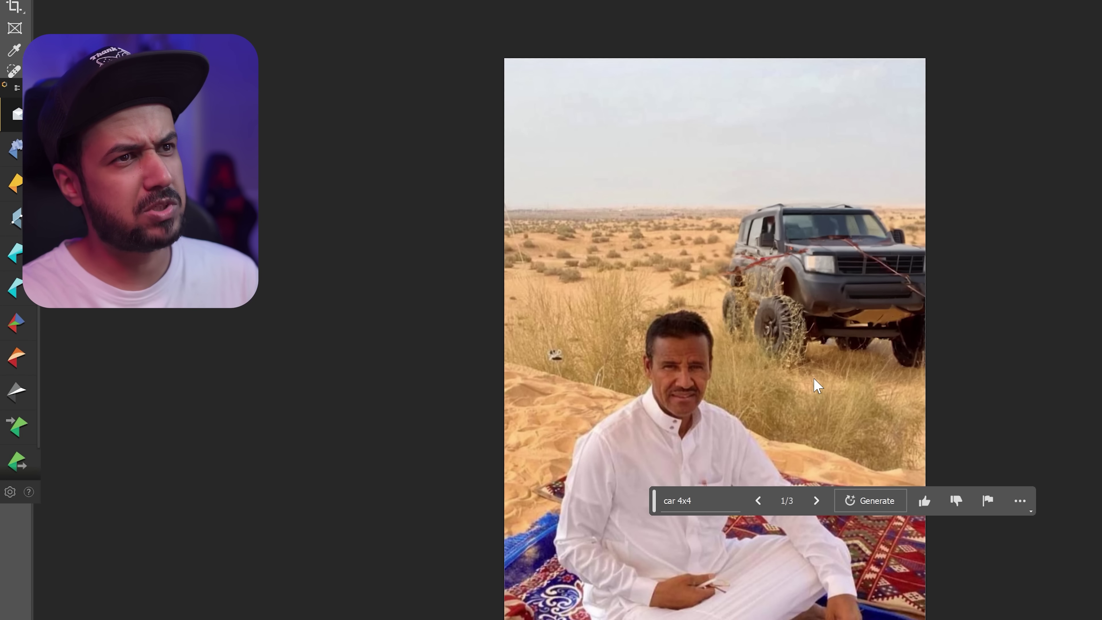
left_click(816, 501)
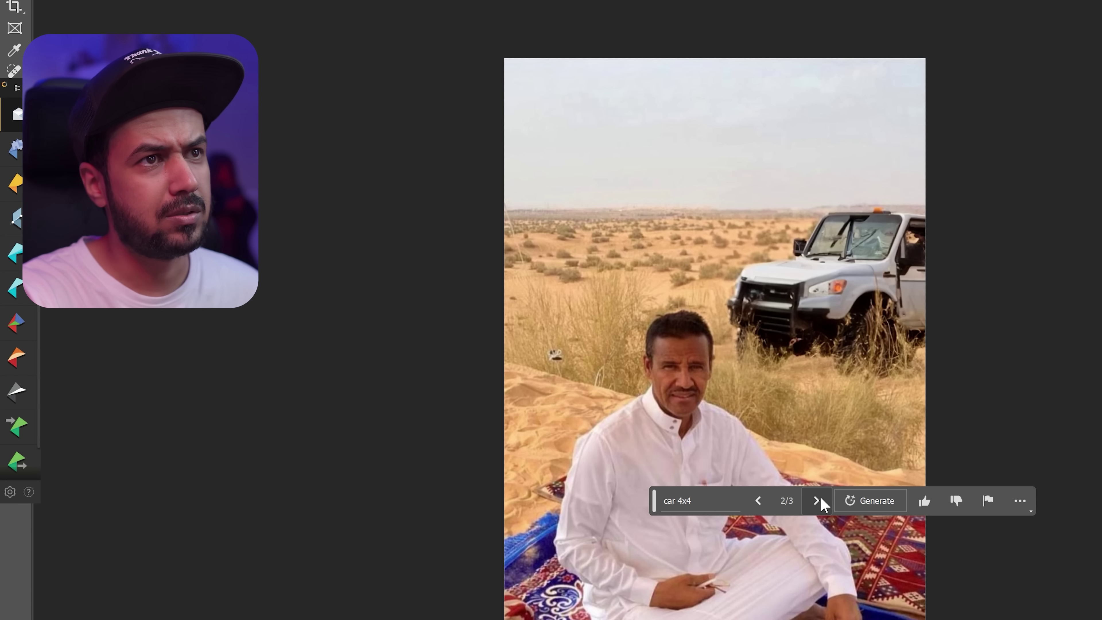
left_click(817, 501)
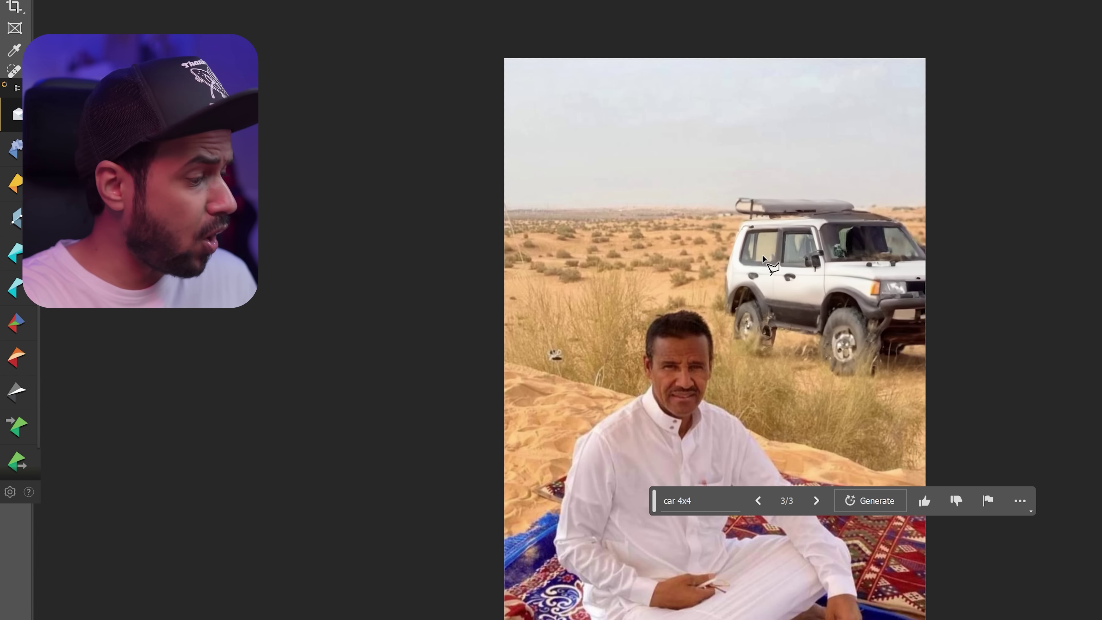
scroll(762, 237, "up", 5)
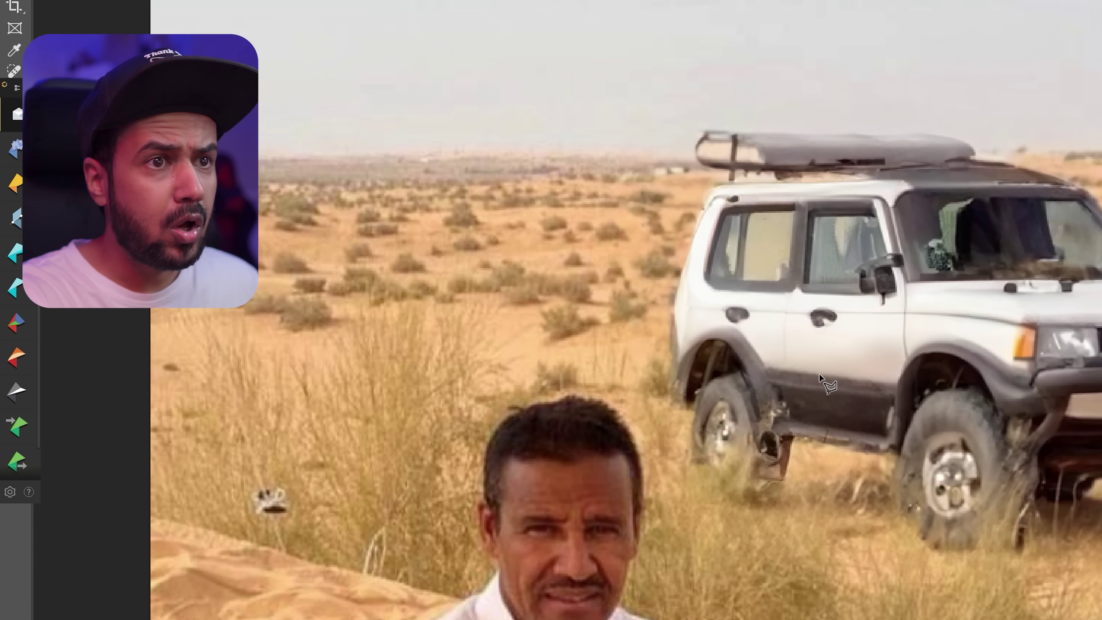
scroll(802, 339, "down", 3)
scroll(820, 375, "down", 2)
scroll(824, 391, "down", 1)
scroll(826, 399, "up", 1)
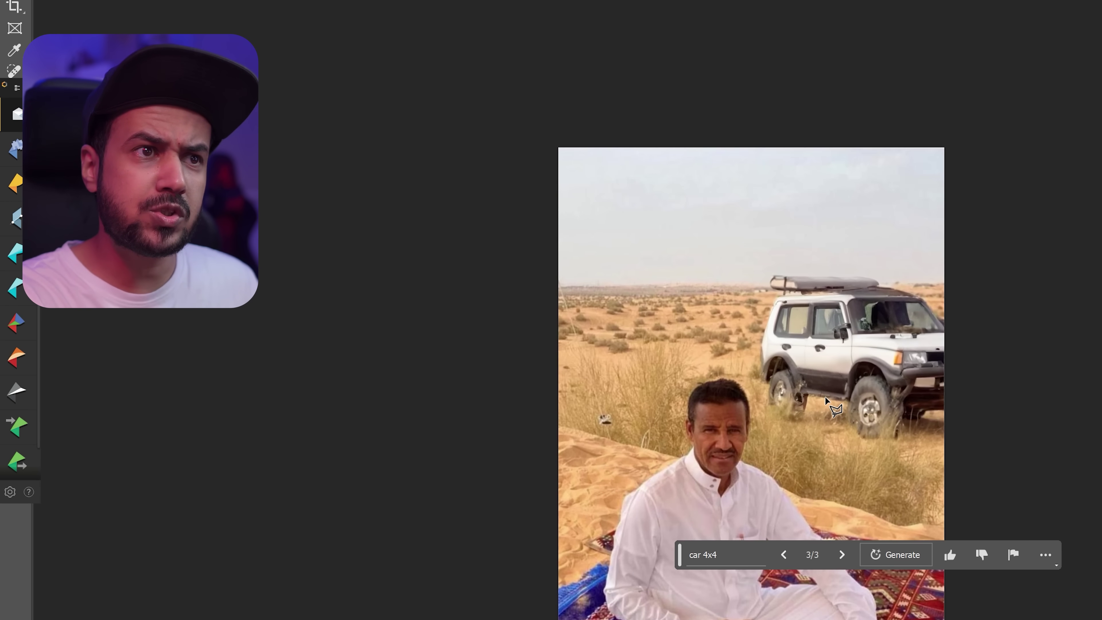
scroll(826, 399, "up", 2)
scroll(827, 399, "up", 1)
scroll(827, 399, "down", 3)
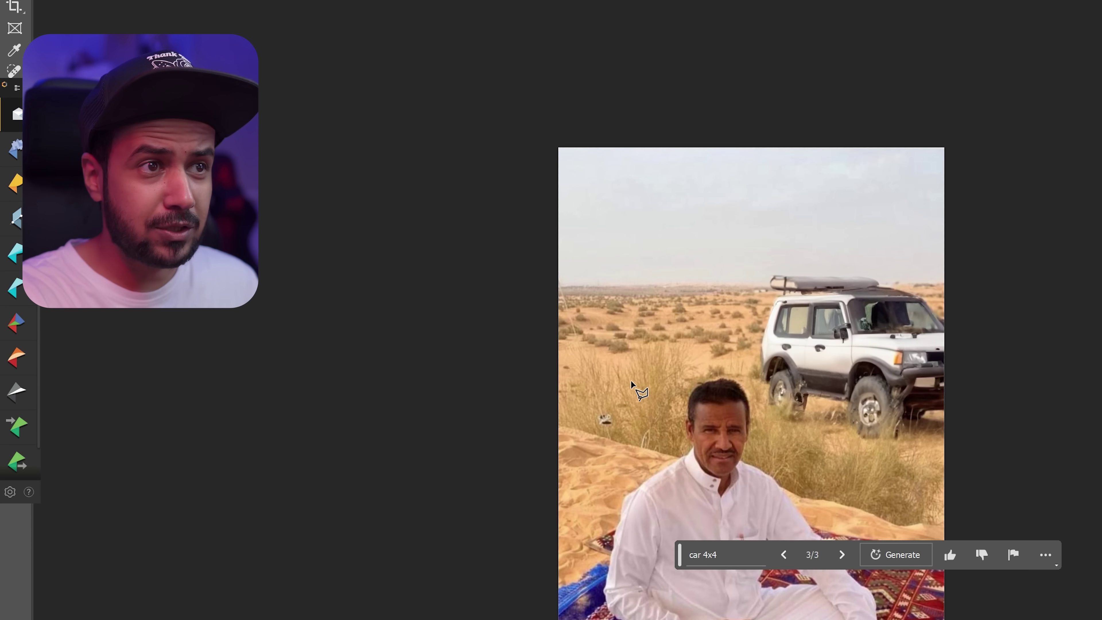
scroll(630, 352, "up", 3)
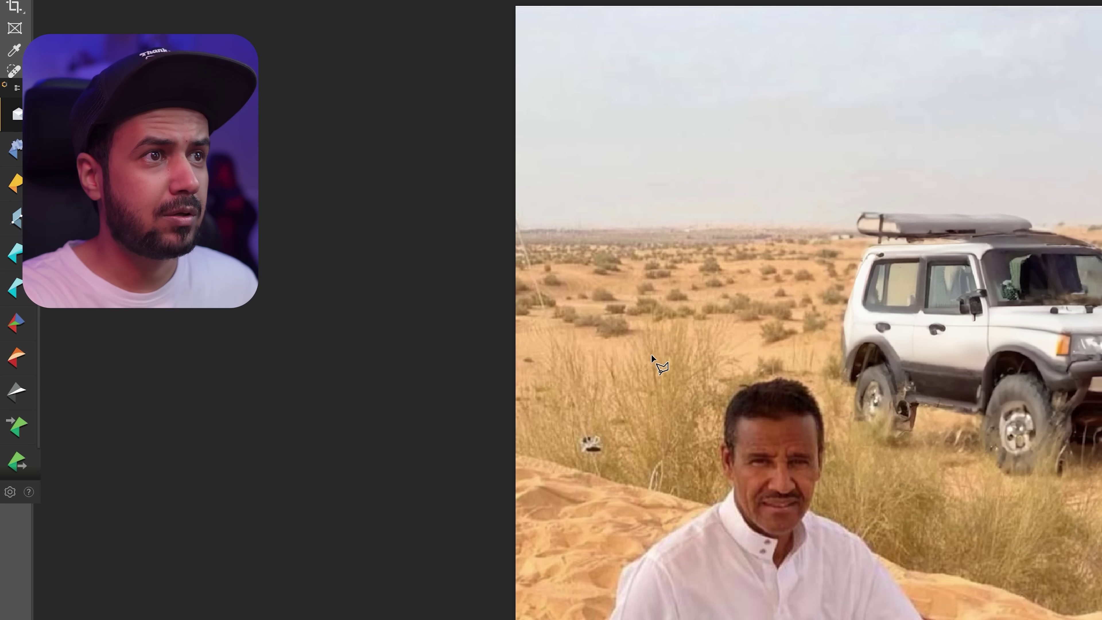
Lasso the desert left of the man and generate a 'camel' there.
left_click_drag(717, 276, 717, 276)
left_click(866, 195)
left_click_drag(471, 176, 505, 181)
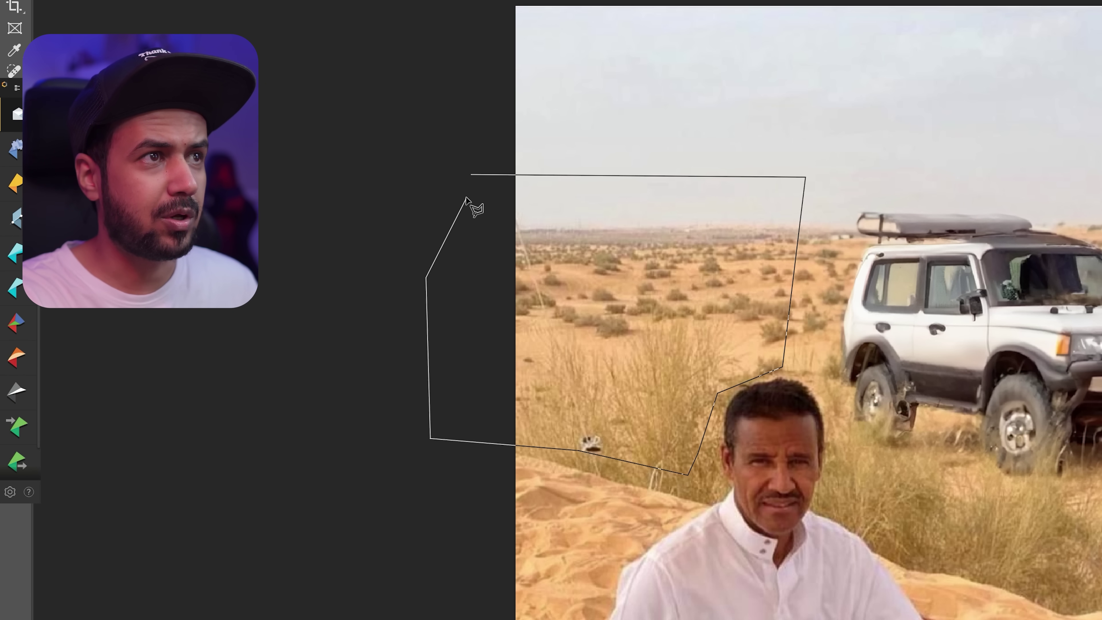
left_click(472, 178)
left_click(489, 499)
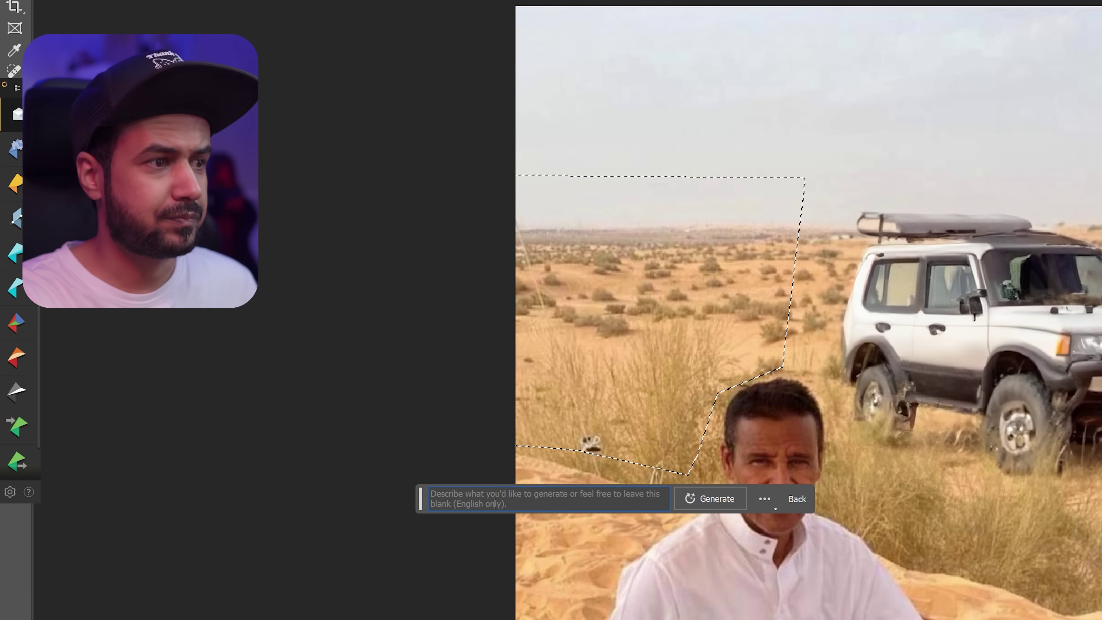
type("camel")
key("Return")
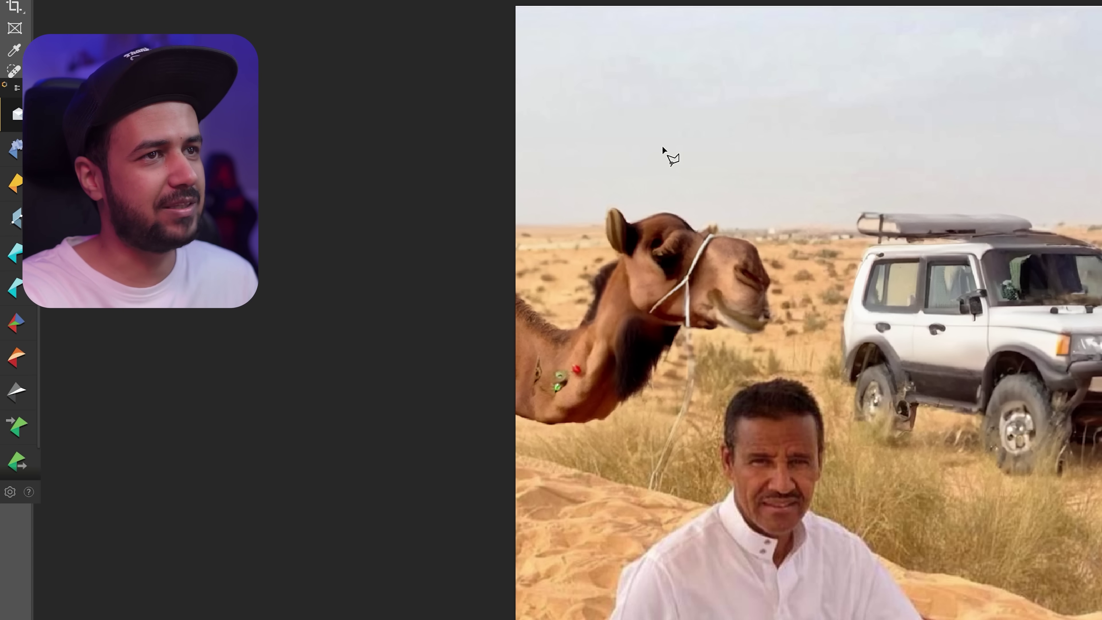
Browse through the generated camel variations.
scroll(882, 450, "down", 3)
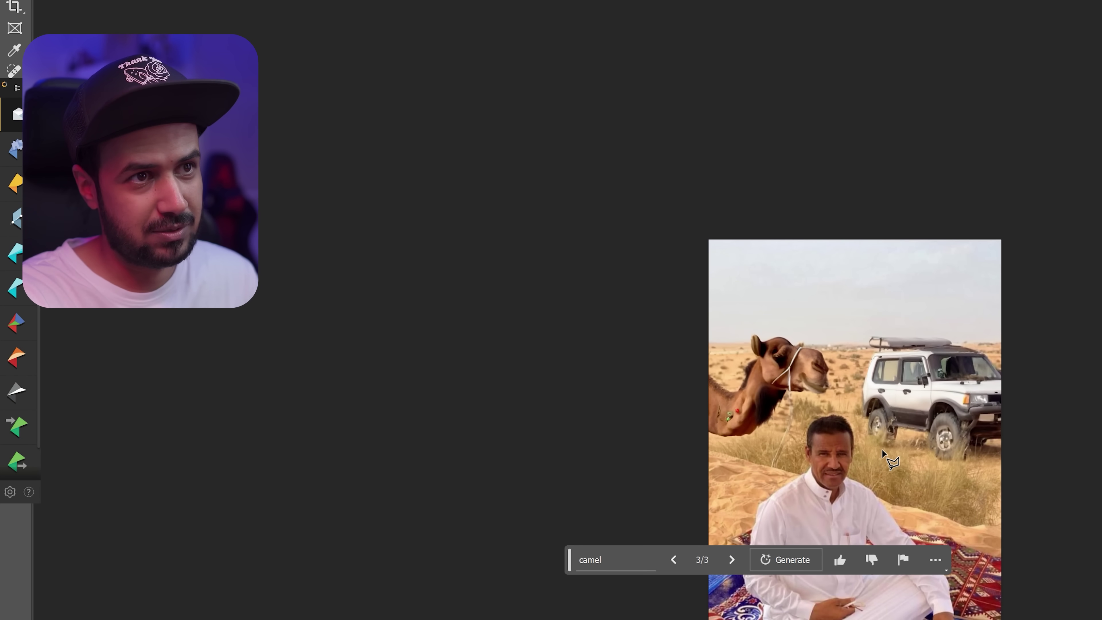
scroll(882, 451, "up", 1)
left_click(716, 573)
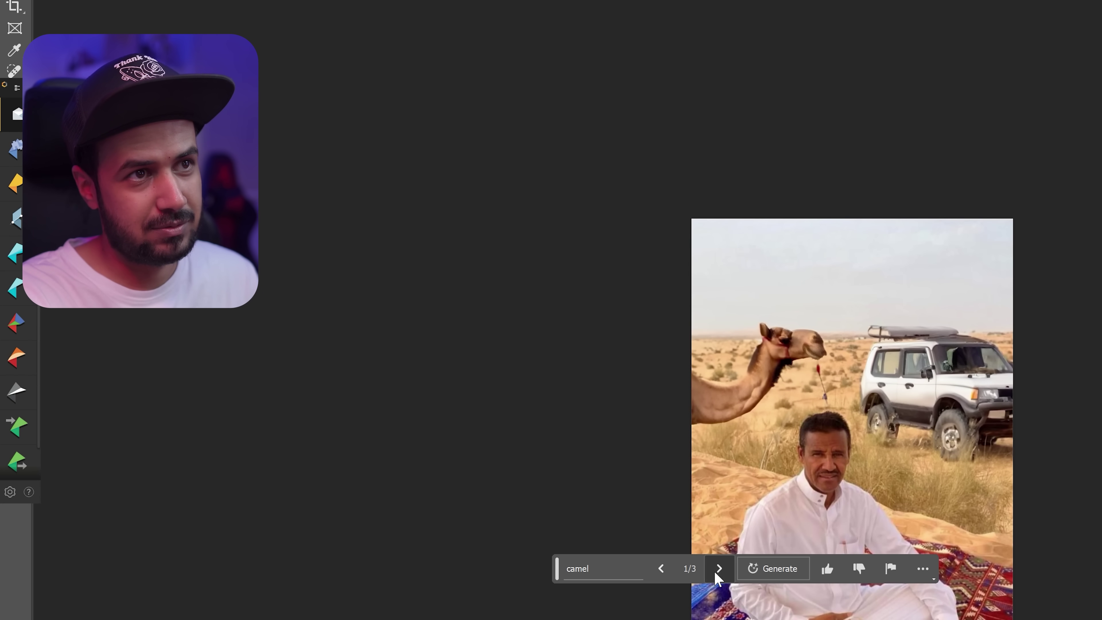
left_click(719, 569)
left_click(718, 569)
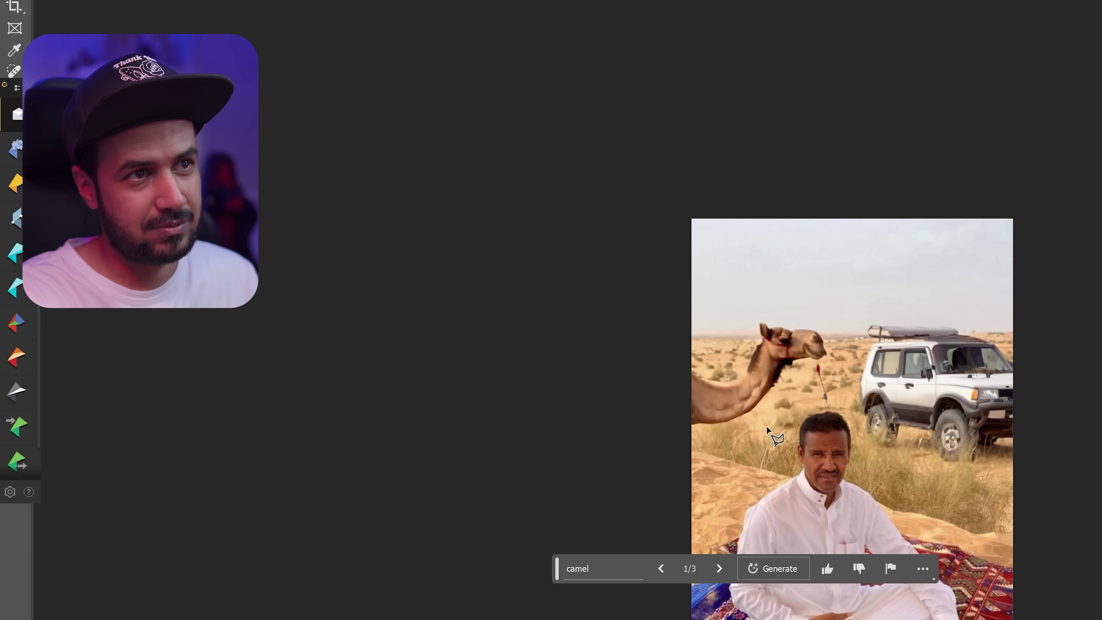
Discard the partial outline, undo the camel and clear the selection.
left_click_drag(765, 236, 753, 301)
left_click(779, 289)
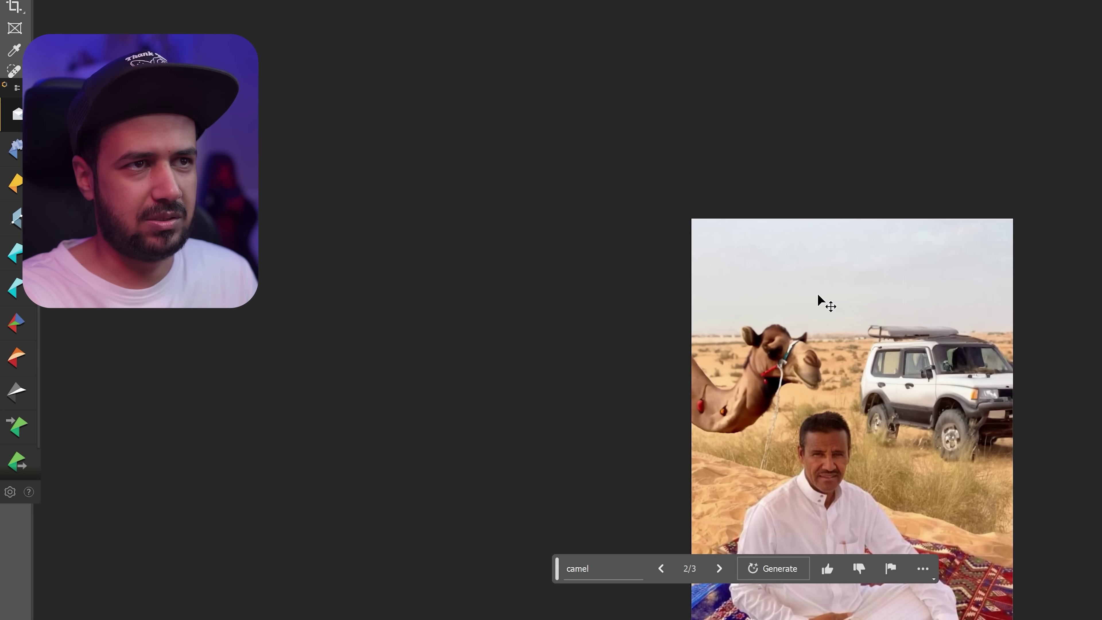
key("ctrl+z")
left_click(695, 296)
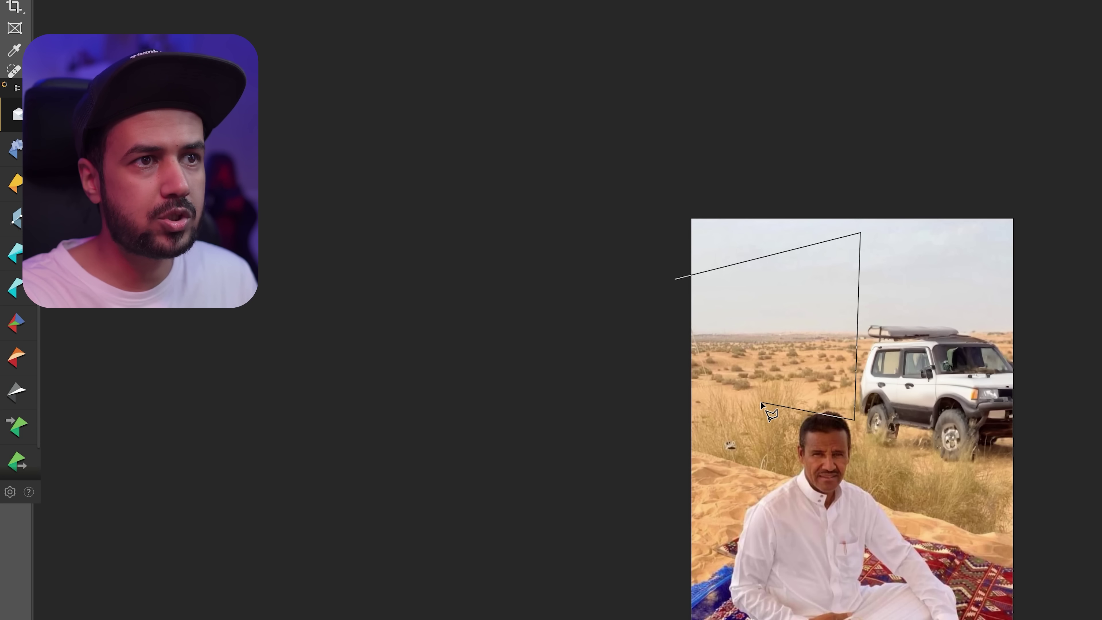
Select a larger sky-and-grass area left of the man and generate 'camel' again.
left_click(675, 280)
key("ctrl+d")
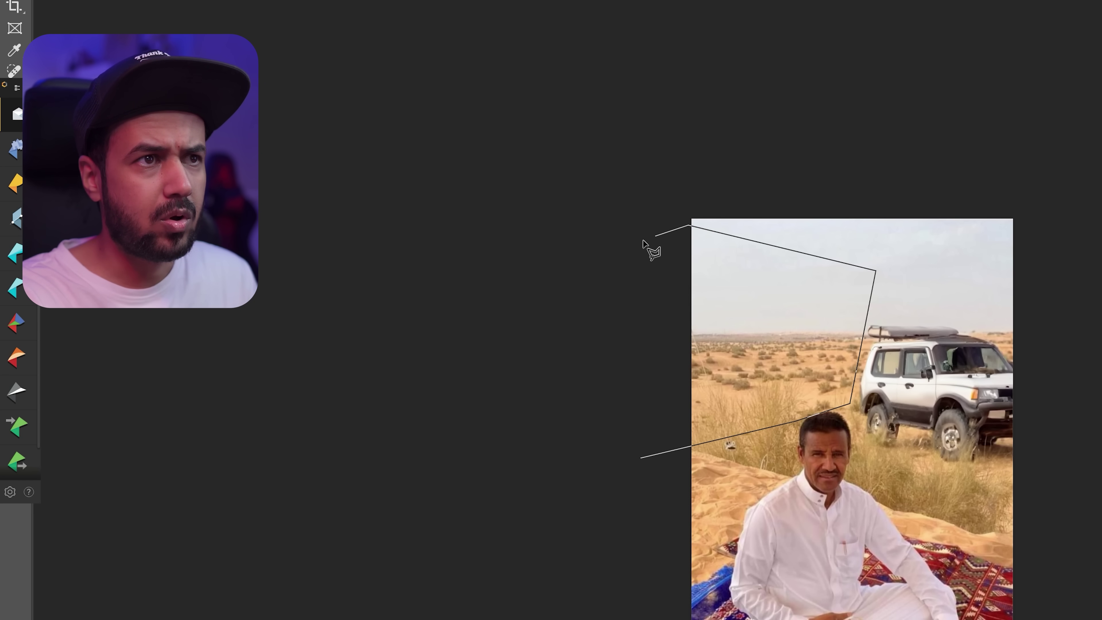
left_click(643, 459)
left_click(631, 482)
type("camel")
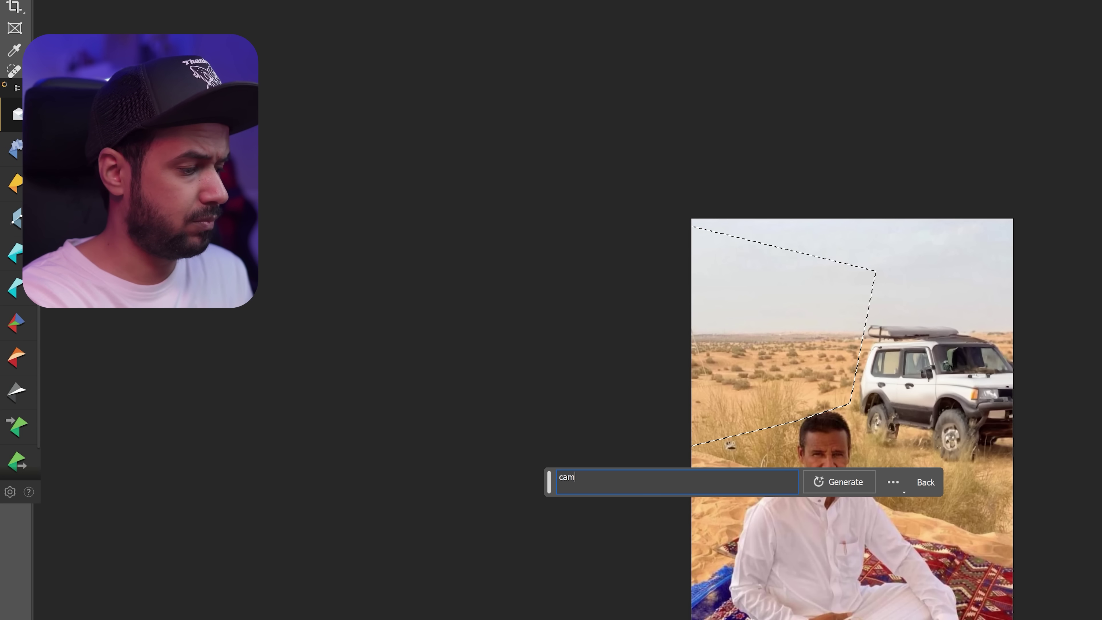
key("Return")
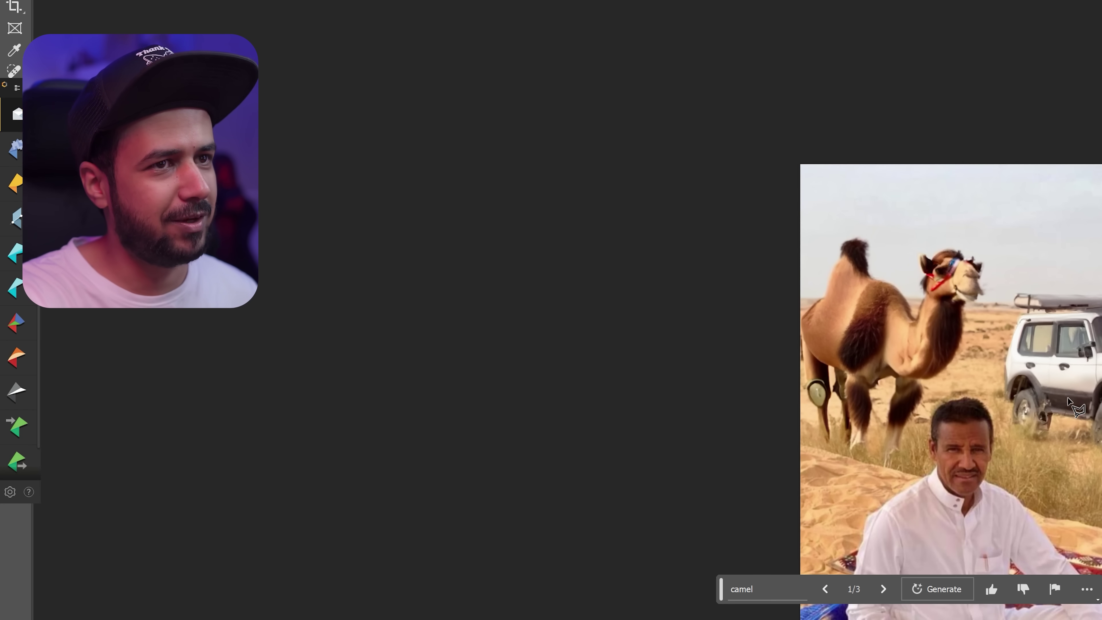
Step to the third camel variation, the plain standing camel, and inspect it.
left_click(884, 589)
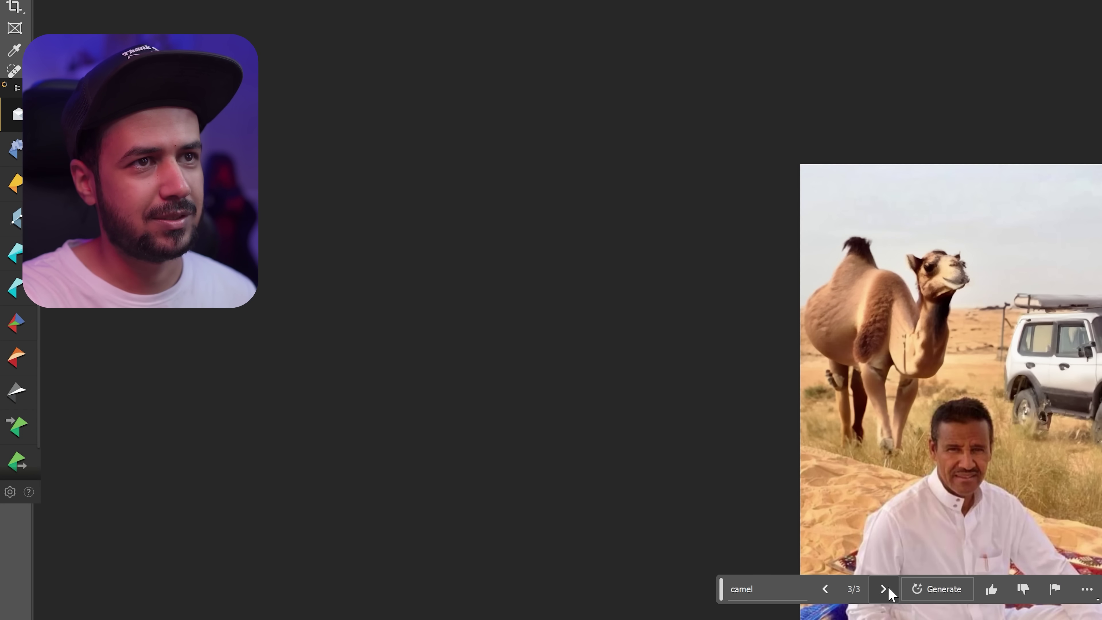
scroll(911, 564, "down", 1)
scroll(953, 504, "up", 4)
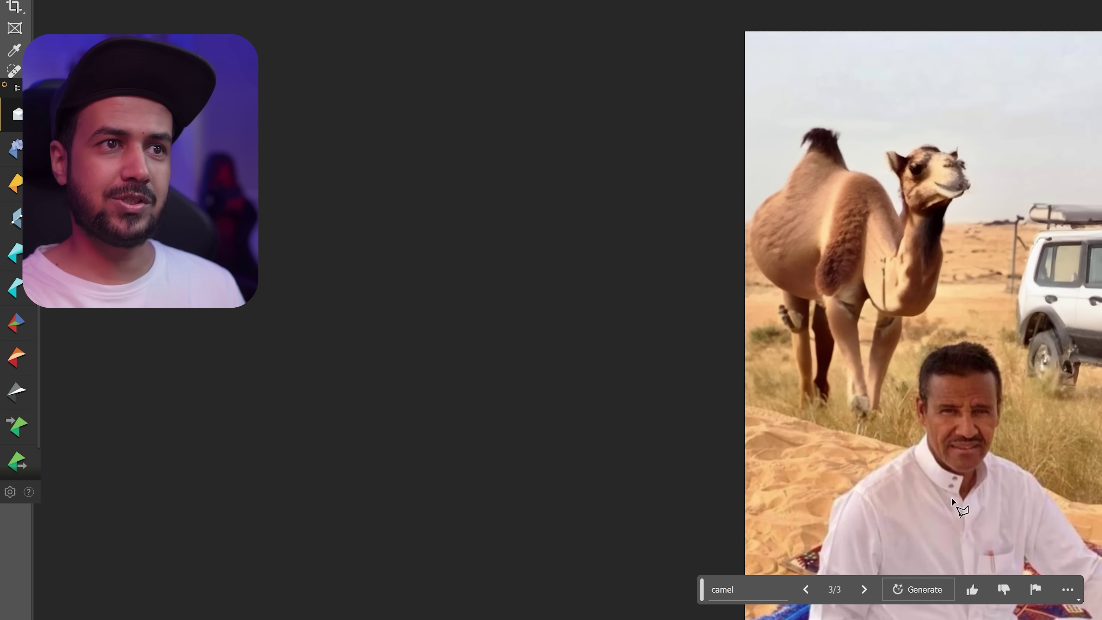
scroll(968, 521, "down", 1)
scroll(976, 527, "down", 2)
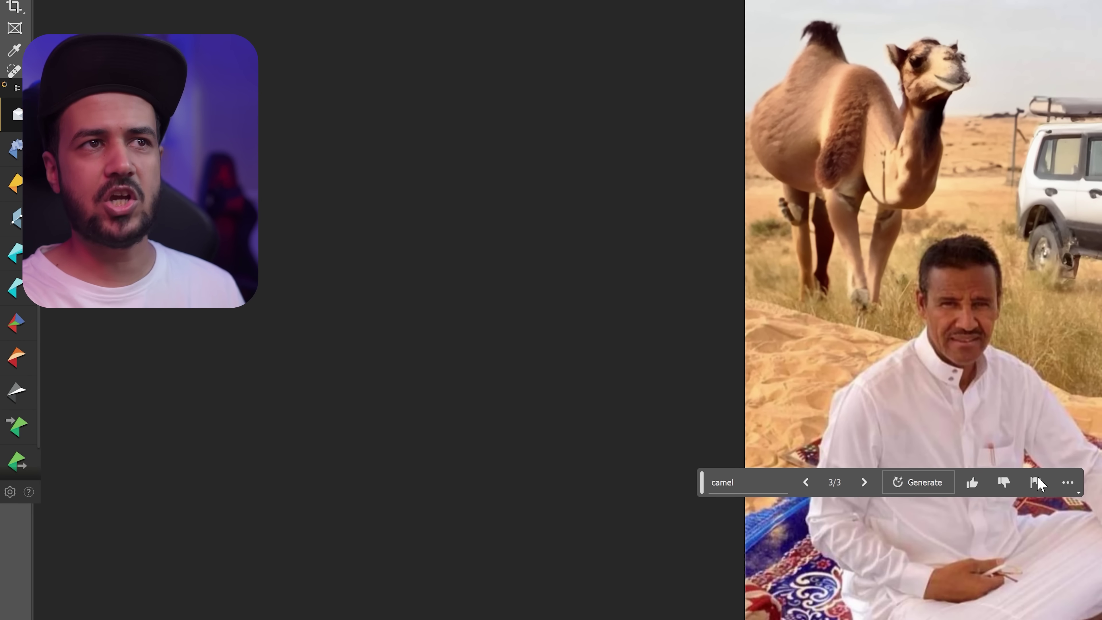
scroll(1038, 481, "down", 1)
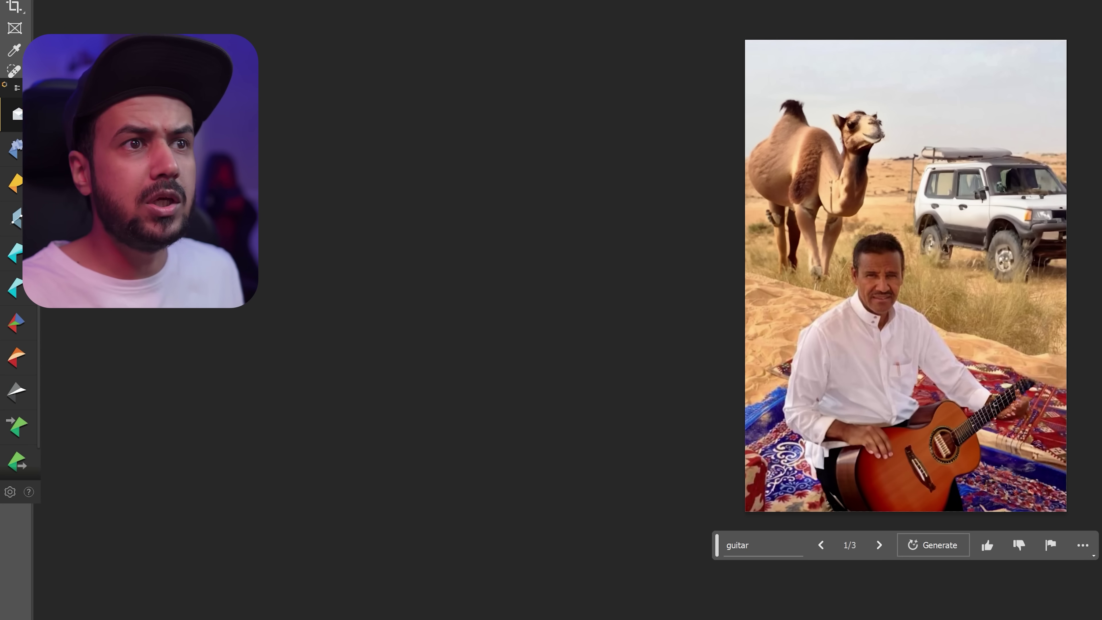
scroll(968, 502, "up", 1)
scroll(969, 501, "up", 2)
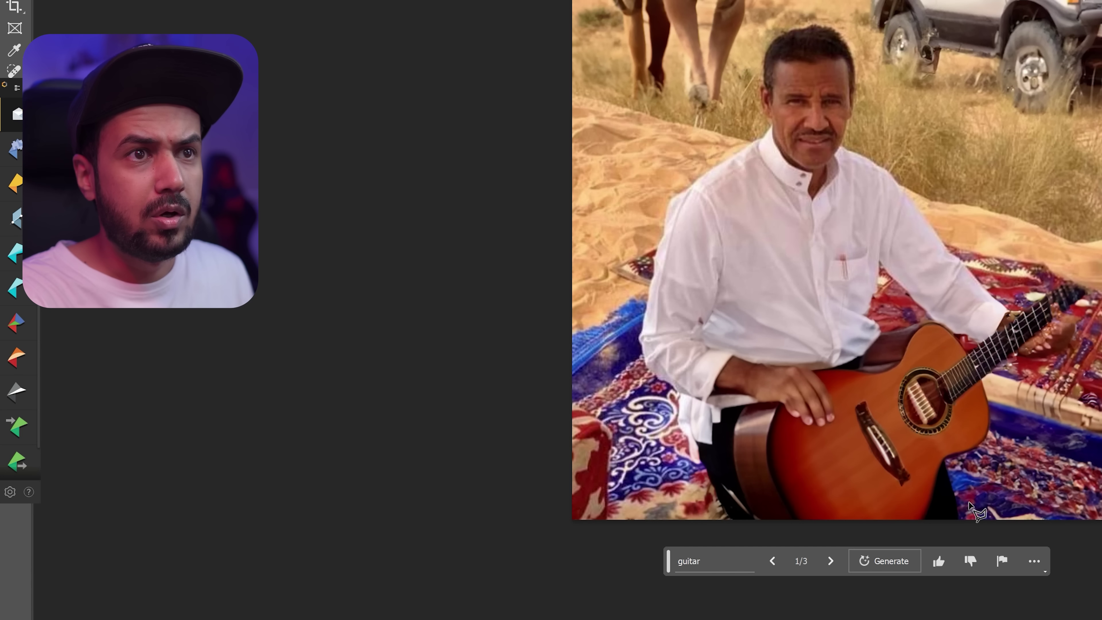
key("l")
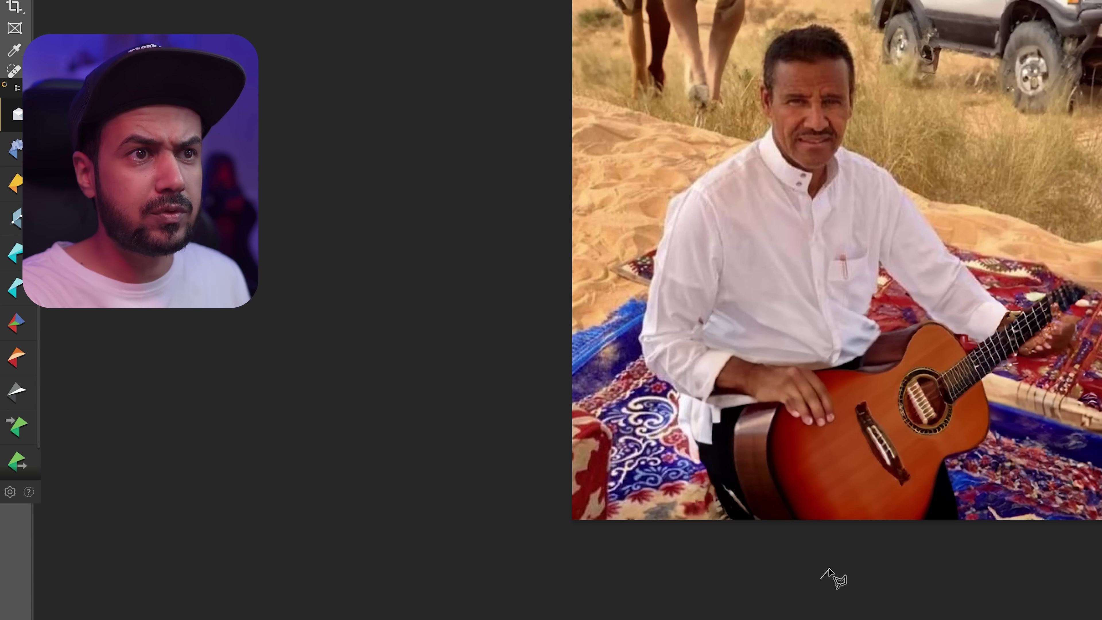
key("v")
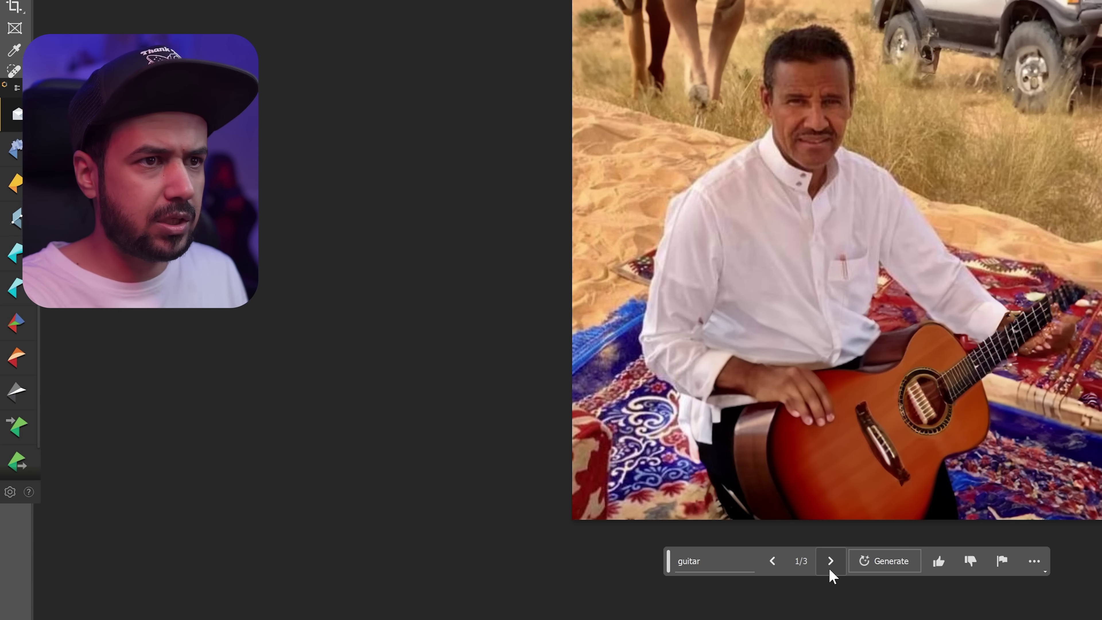
left_click(831, 561)
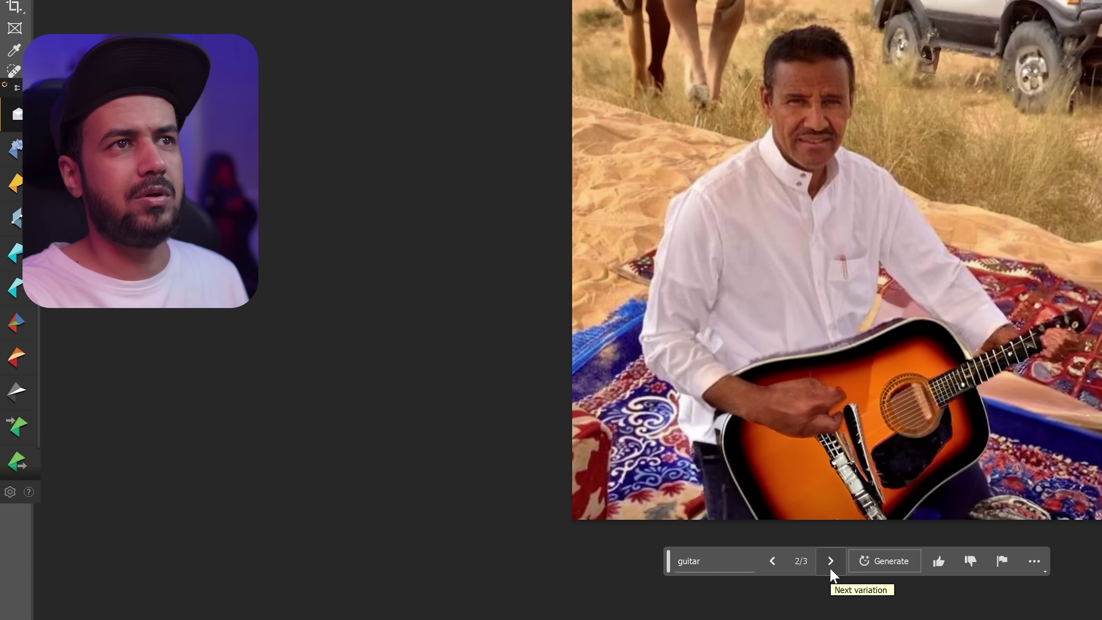
left_click(830, 562)
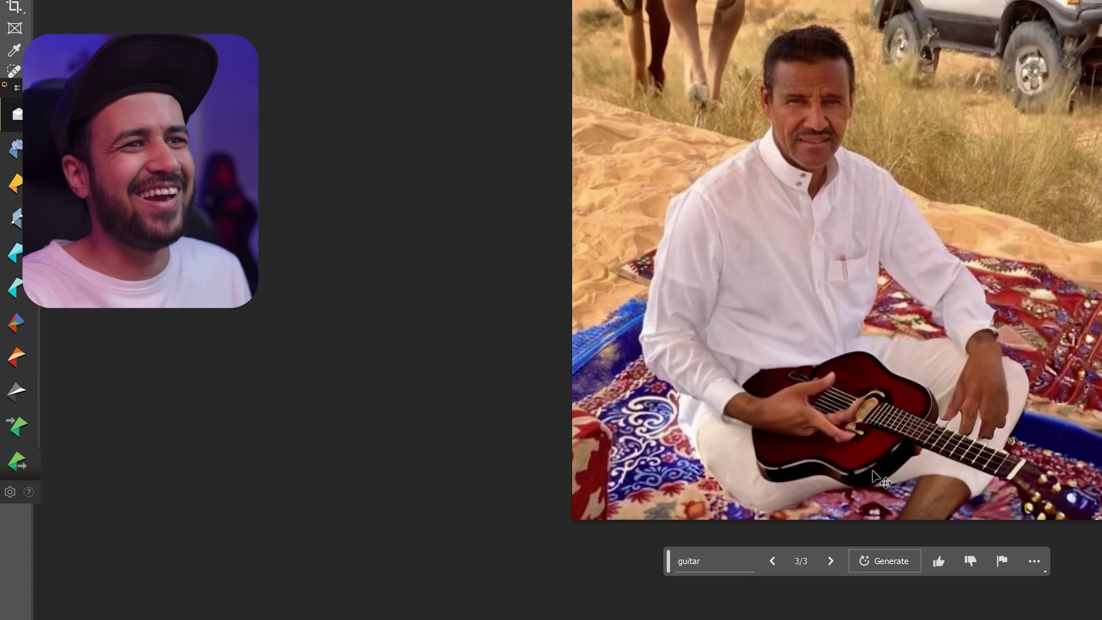
scroll(880, 475, "down", 2)
scroll(881, 474, "down", 1)
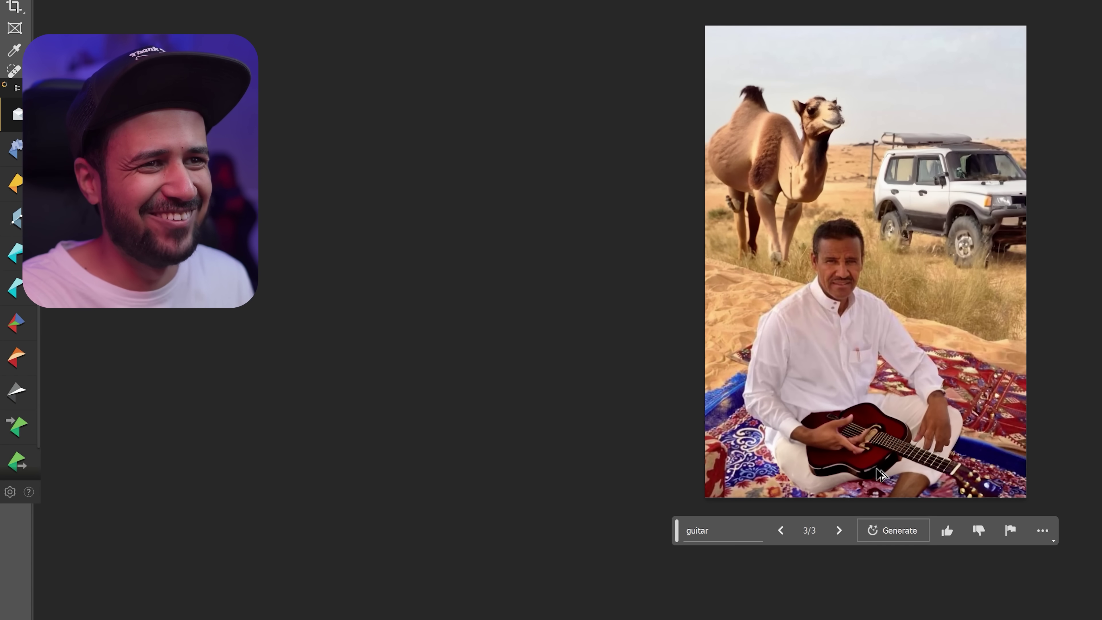
scroll(881, 474, "down", 1)
scroll(880, 474, "up", 2)
scroll(861, 490, "up", 1)
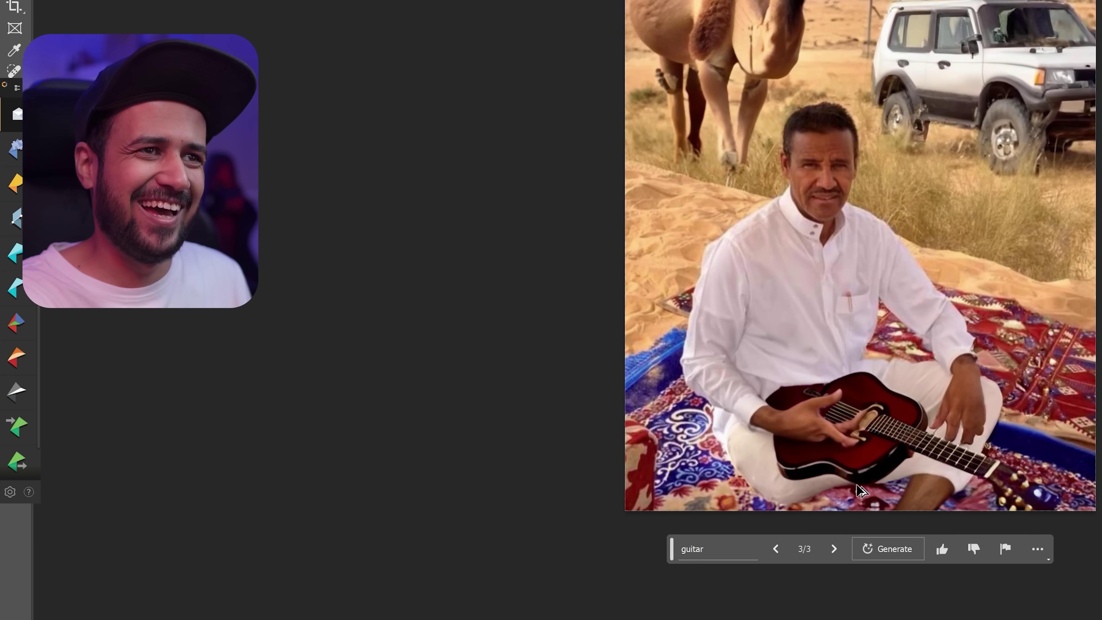
left_click(833, 550)
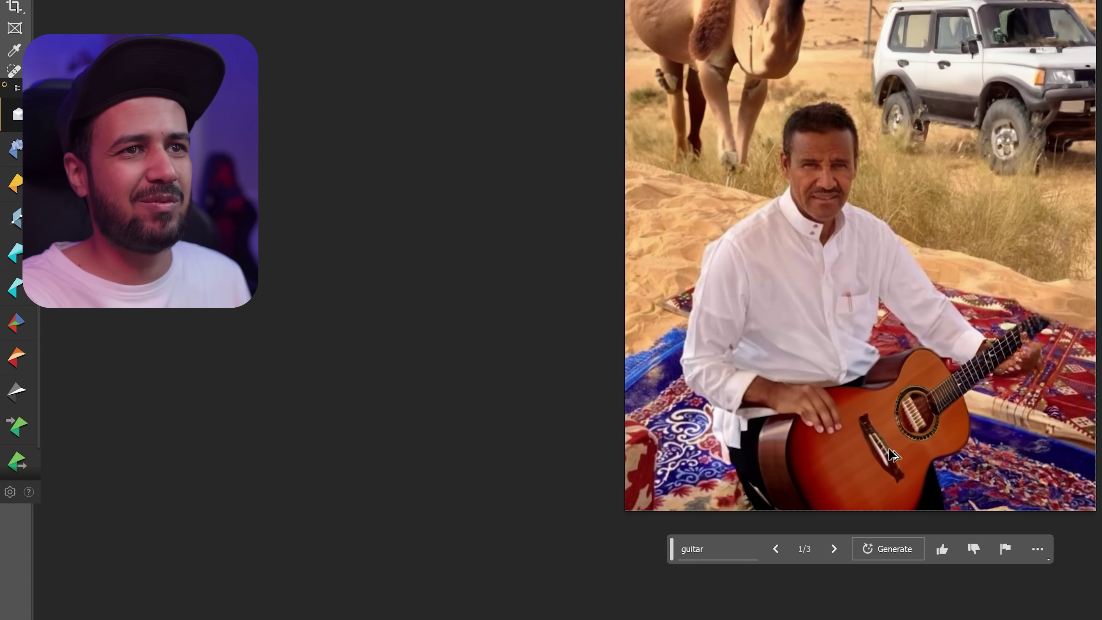
scroll(892, 454, "down", 1)
scroll(892, 453, "down", 1)
scroll(889, 454, "up", 2)
scroll(892, 454, "down", 1)
scroll(896, 453, "up", 2)
scroll(901, 452, "up", 1)
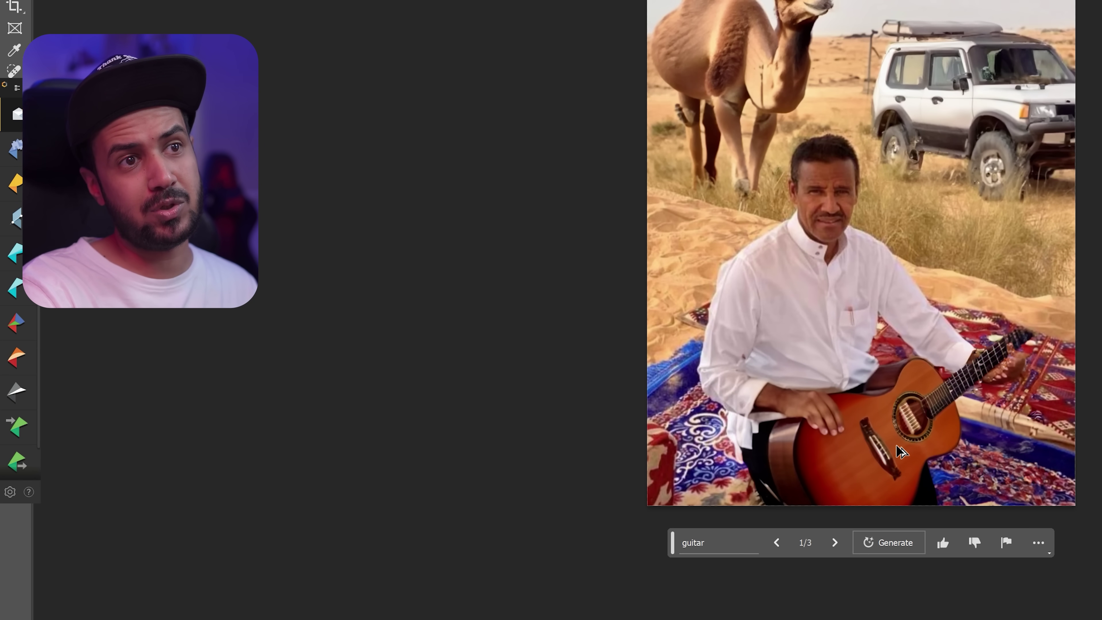
scroll(900, 451, "up", 1)
scroll(900, 452, "up", 1)
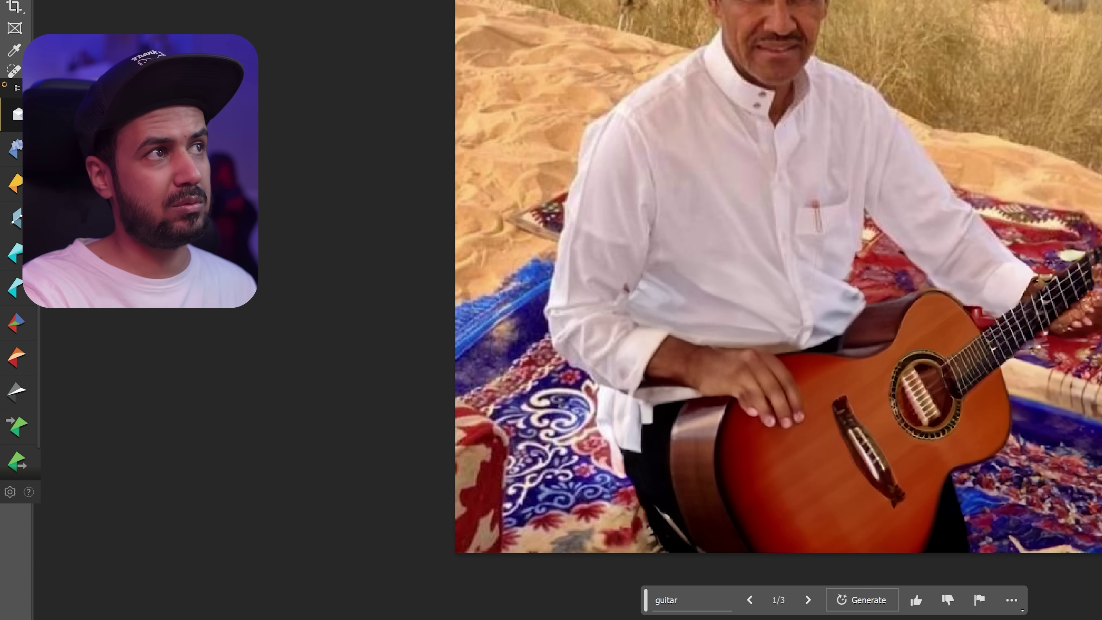
left_click_drag(1091, 339, 1067, 334)
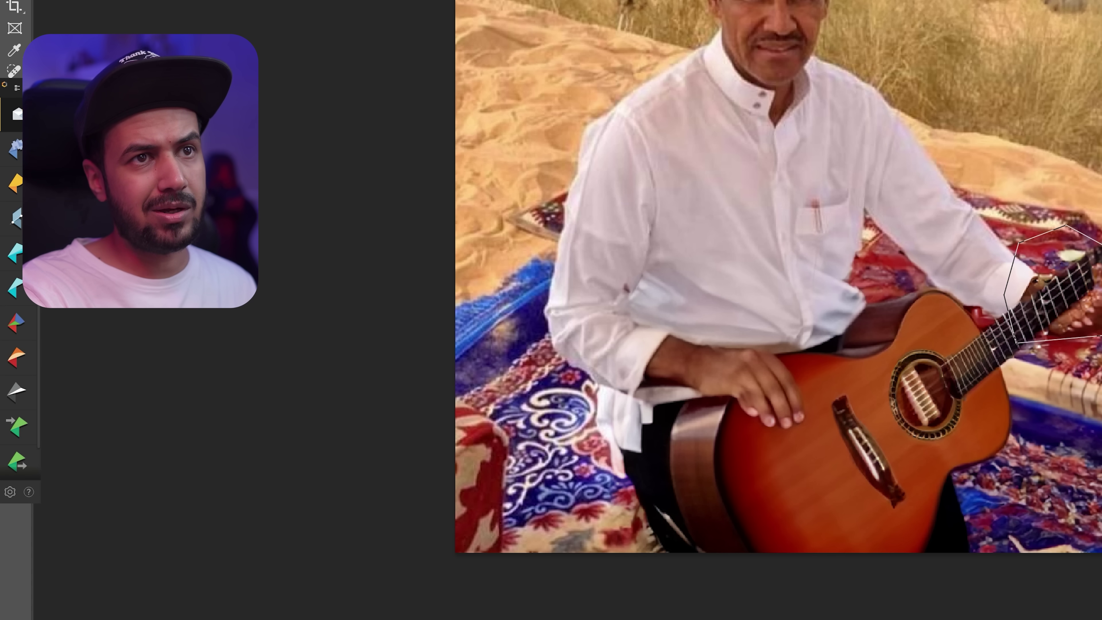
Lasso the hand on the guitar neck and generate a new 'hand' fill.
left_click(994, 347)
left_click(910, 364)
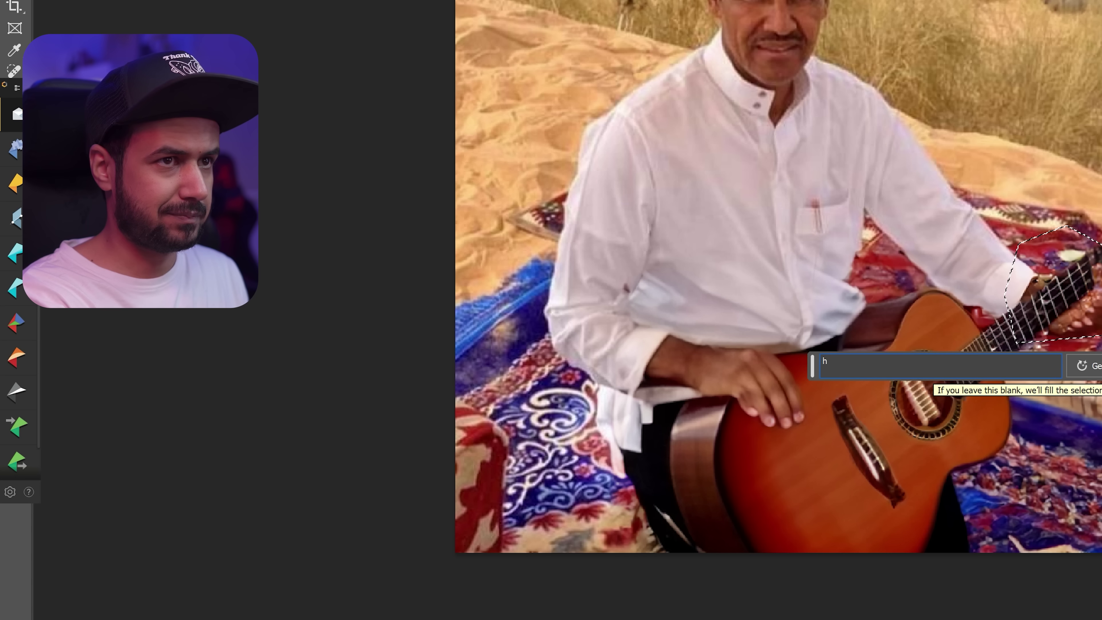
type("hand")
key("Return")
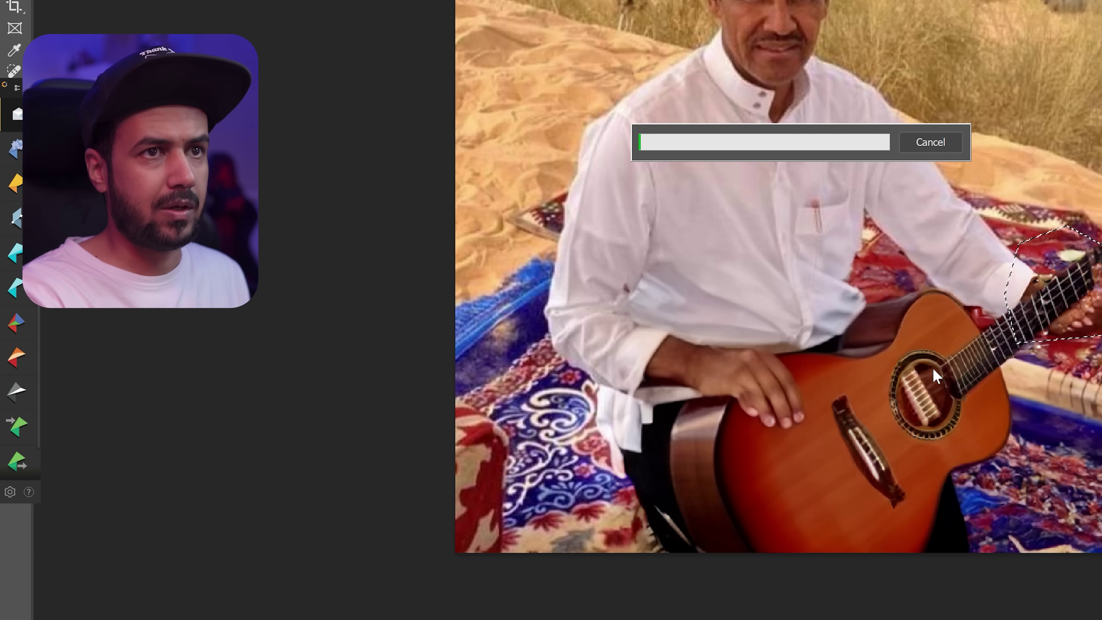
scroll(991, 428, "down", 2)
scroll(991, 428, "down", 2)
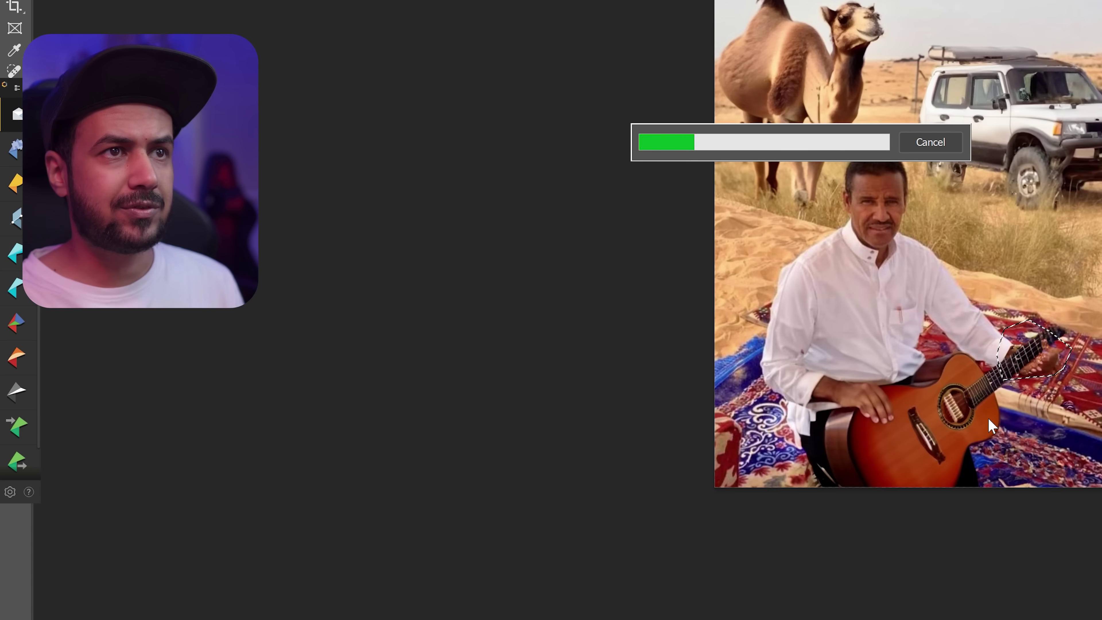
scroll(991, 428, "down", 2)
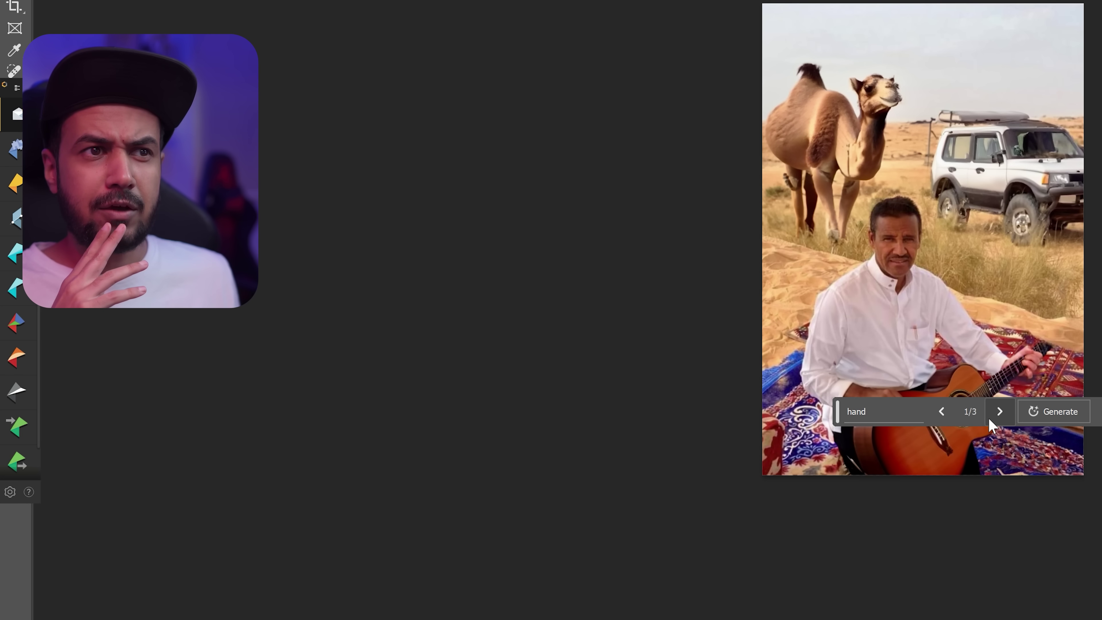
Zoom in and compare the hand variations, returning to the first one.
key("ctrl+plus")
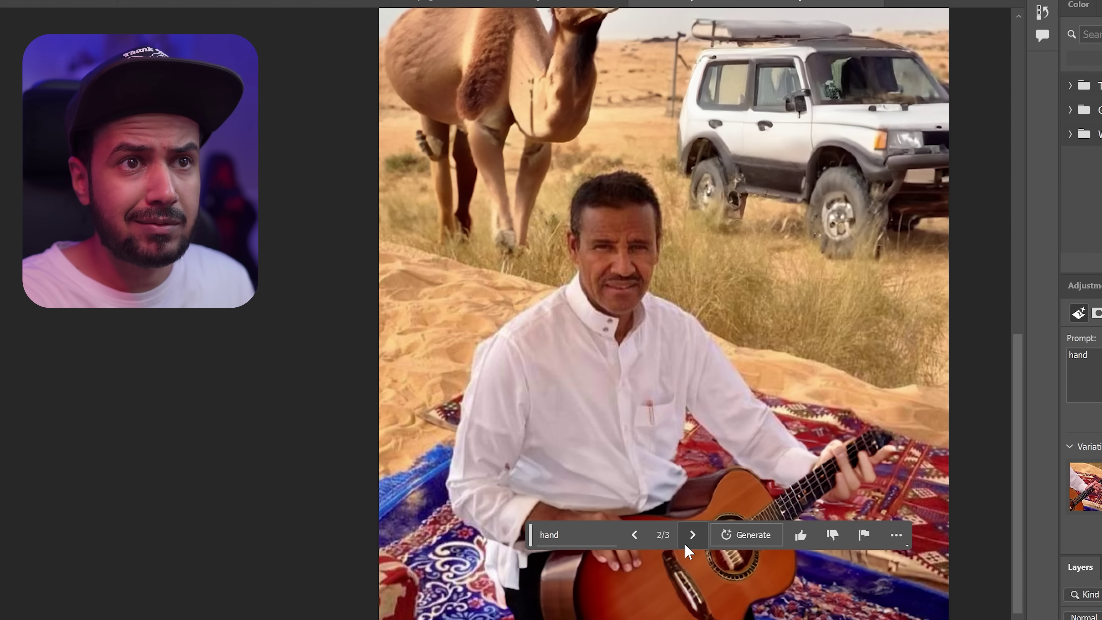
left_click(687, 545)
left_click(686, 546)
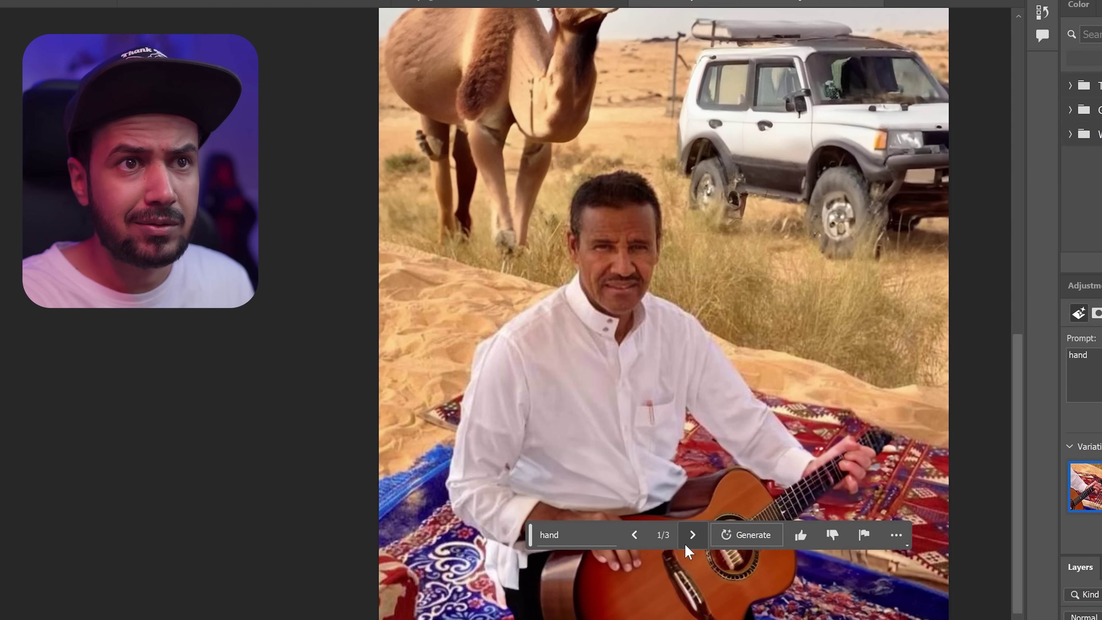
scroll(819, 397, "down", 3)
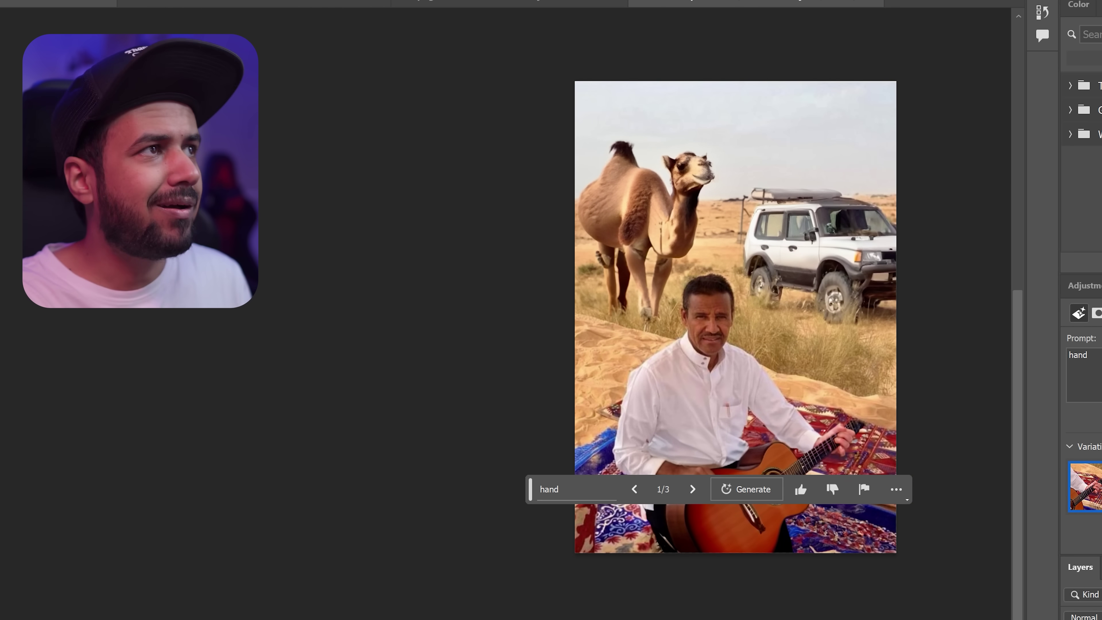
Deselect the hand layer and look over the finished hand edit.
left_click(685, 570)
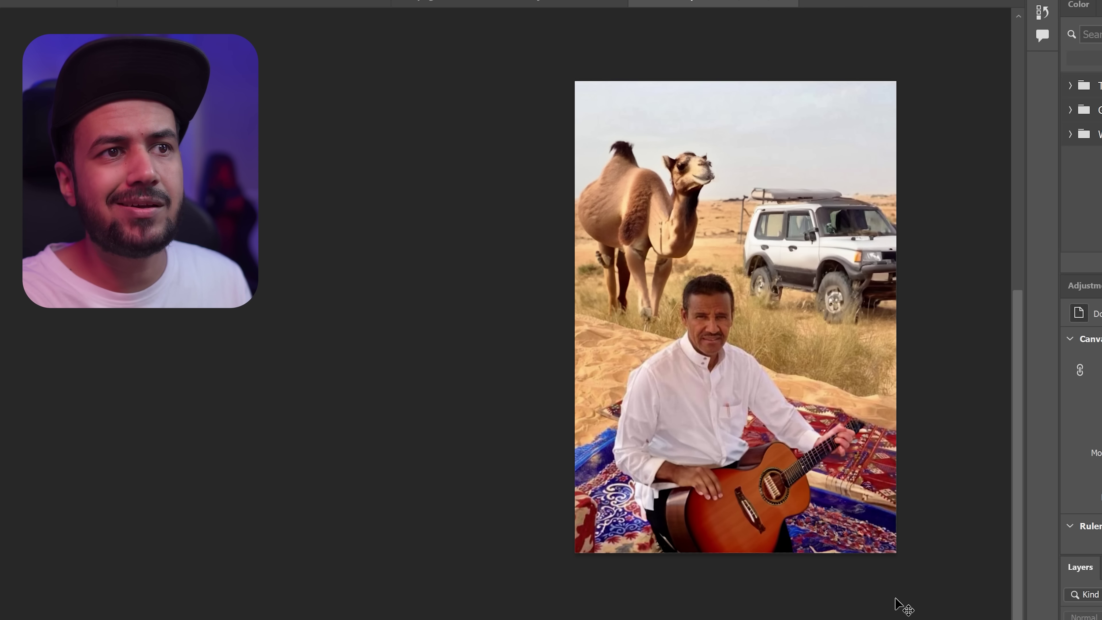
scroll(922, 495, "up", 1)
scroll(916, 486, "down", 1)
scroll(915, 486, "up", 1)
scroll(915, 486, "up", 1)
scroll(915, 486, "down", 1)
scroll(916, 486, "down", 1)
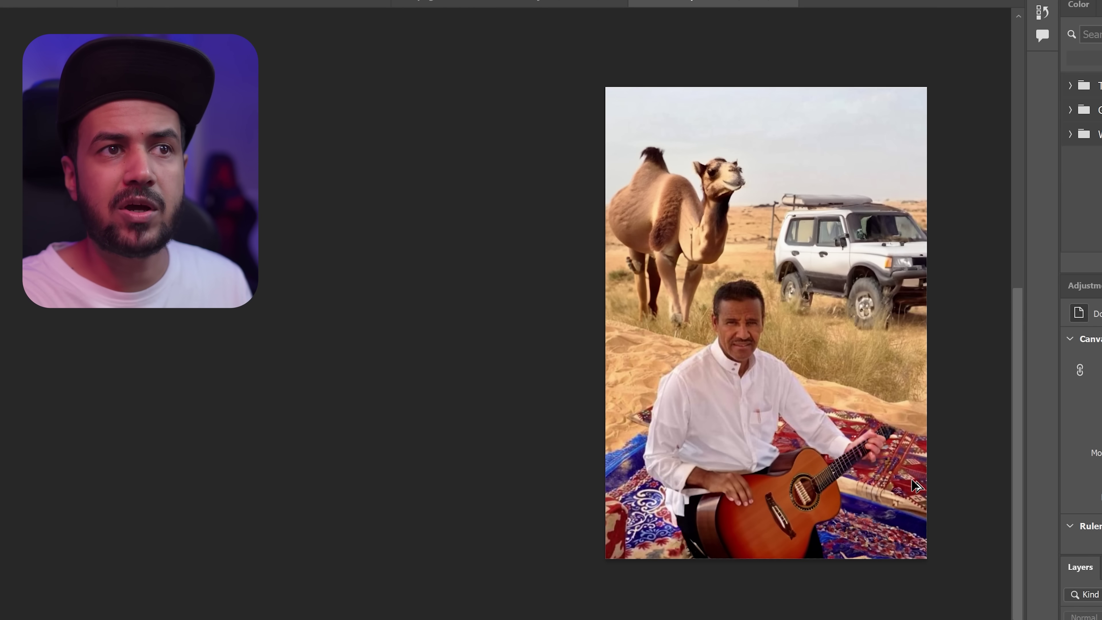
scroll(916, 486, "up", 1)
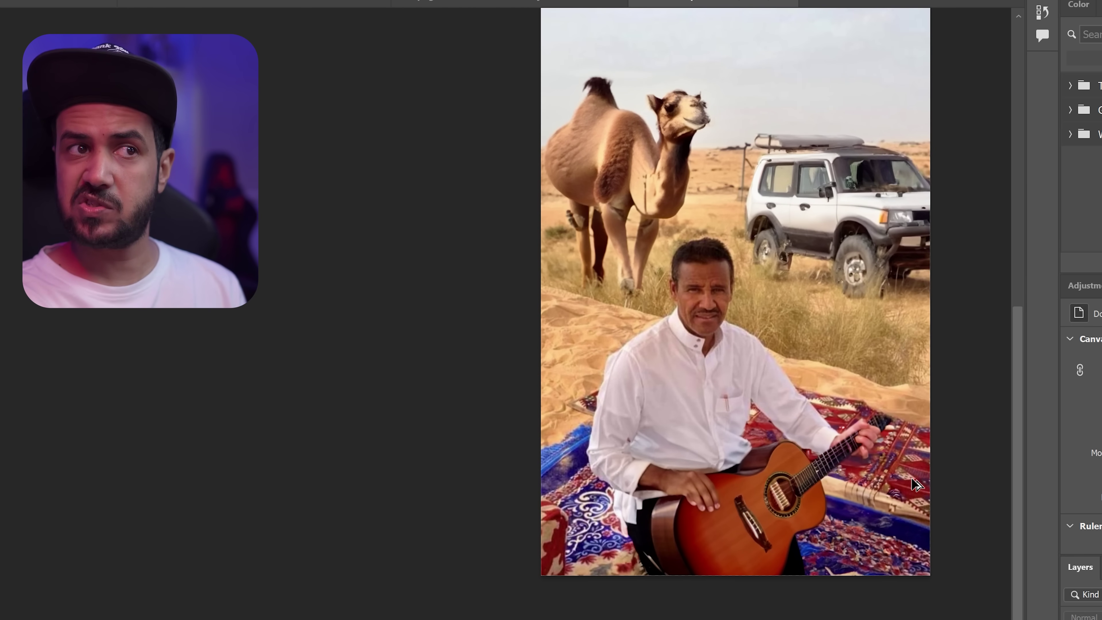
scroll(911, 477, "up", 1)
scroll(885, 416, "up", 1)
scroll(844, 384, "up", 1)
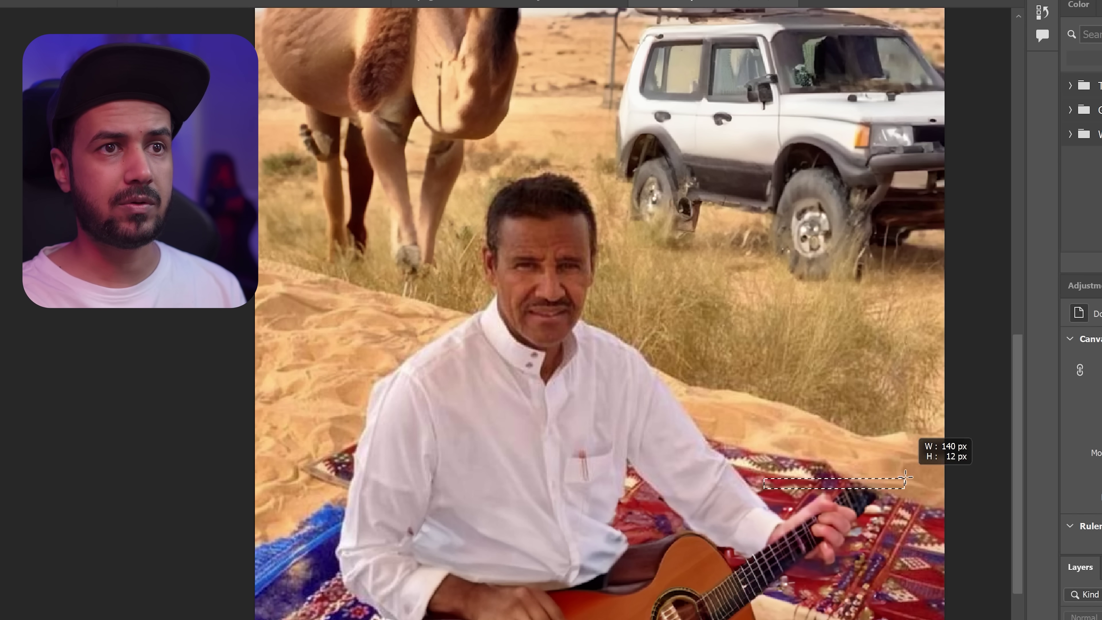
Marquee the rug right of the man, generate a 'falcon' and view its third variation.
left_click_drag(804, 492, 928, 276)
left_click(603, 511)
type("falcon")
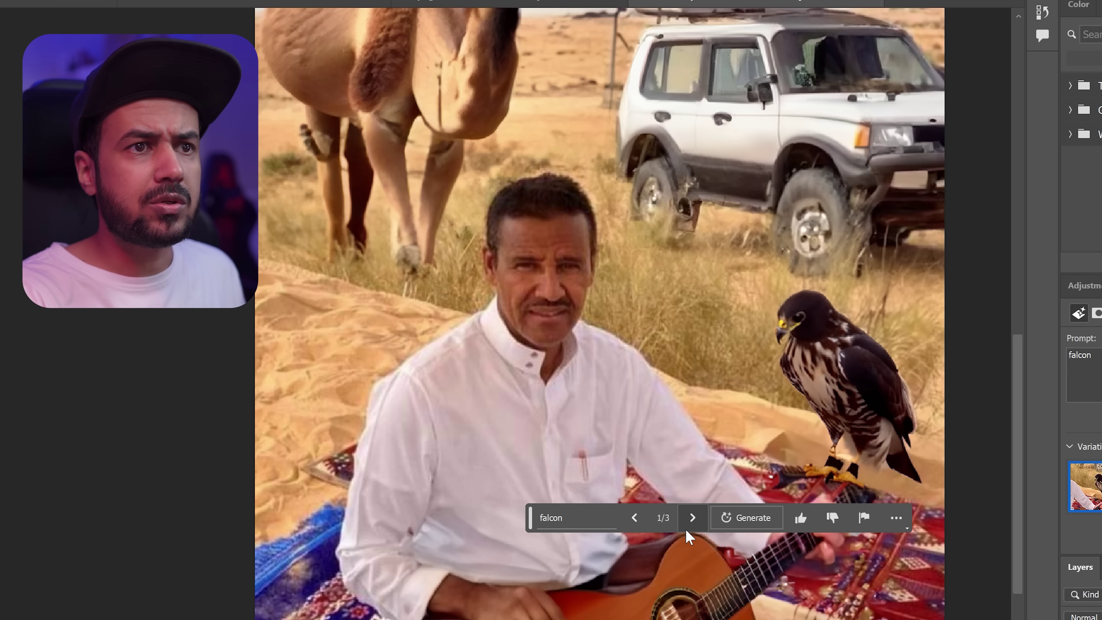
left_click(692, 518)
left_click(692, 518)
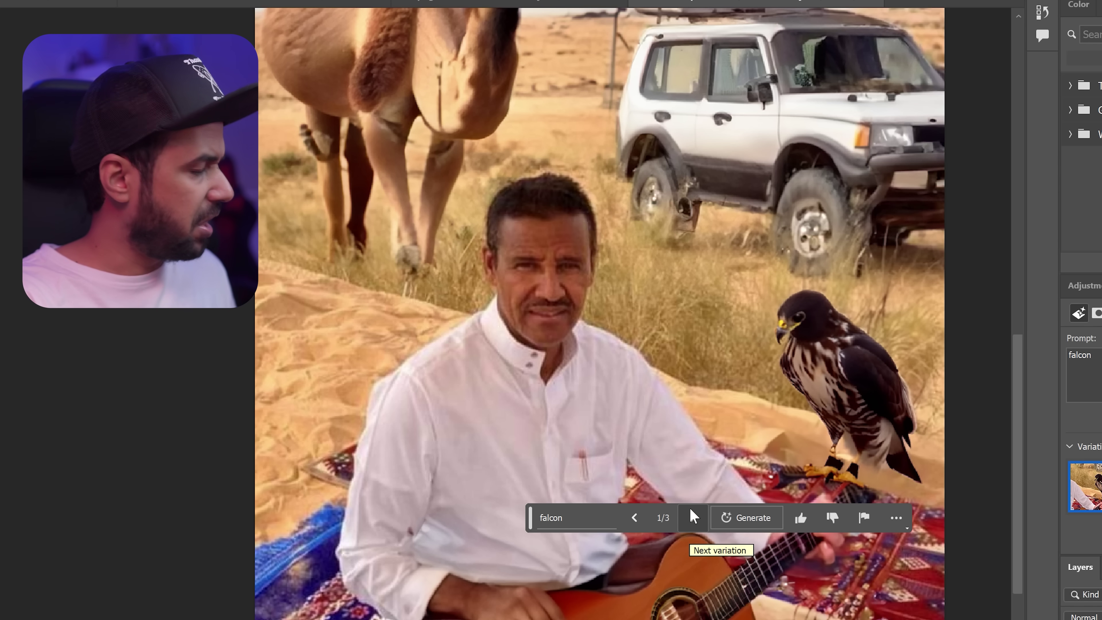
Inspect the falcon result, then reselect the guitar generation layer.
scroll(855, 428, "down", 5)
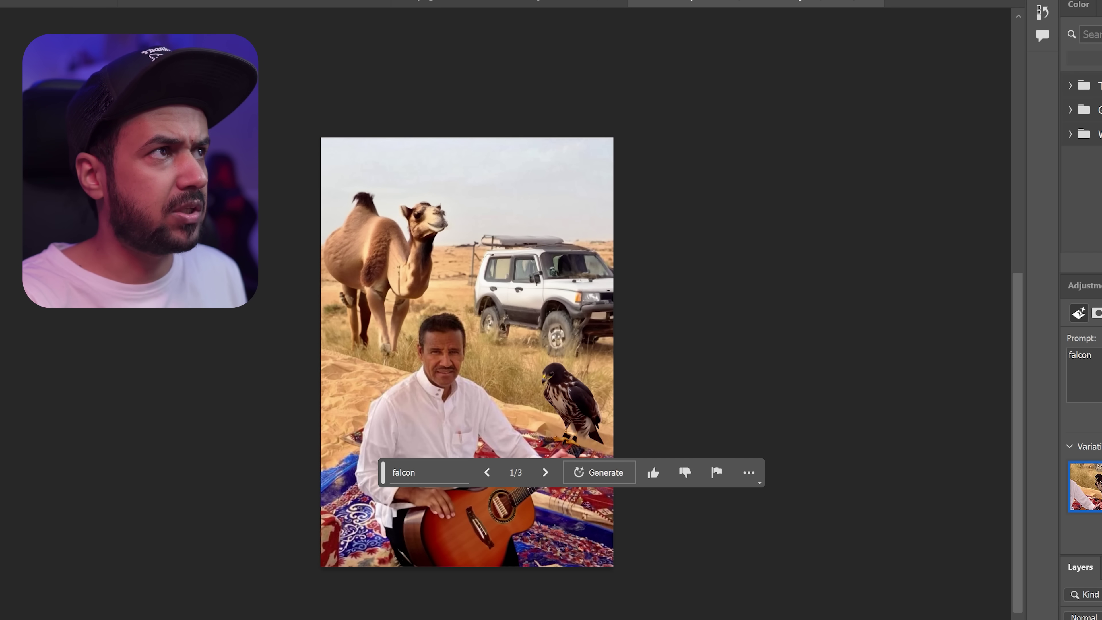
scroll(560, 397, "up", 1)
scroll(622, 423, "up", 2)
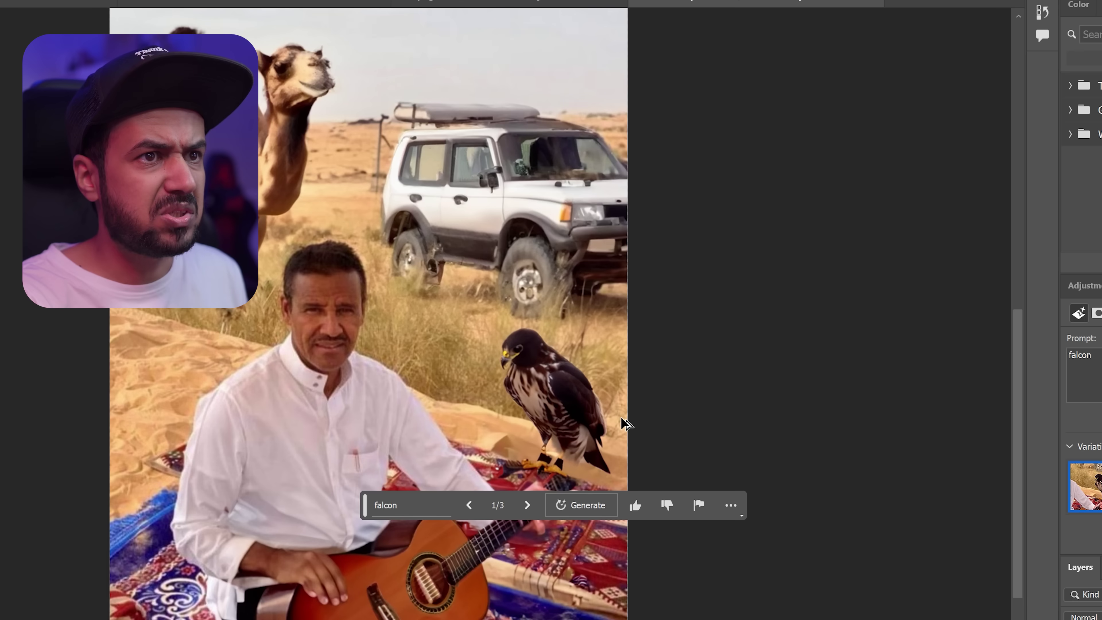
scroll(610, 424, "up", 2)
scroll(611, 430, "up", 2)
scroll(611, 430, "down", 2)
scroll(582, 425, "down", 2)
scroll(568, 434, "down", 1)
left_click(562, 563)
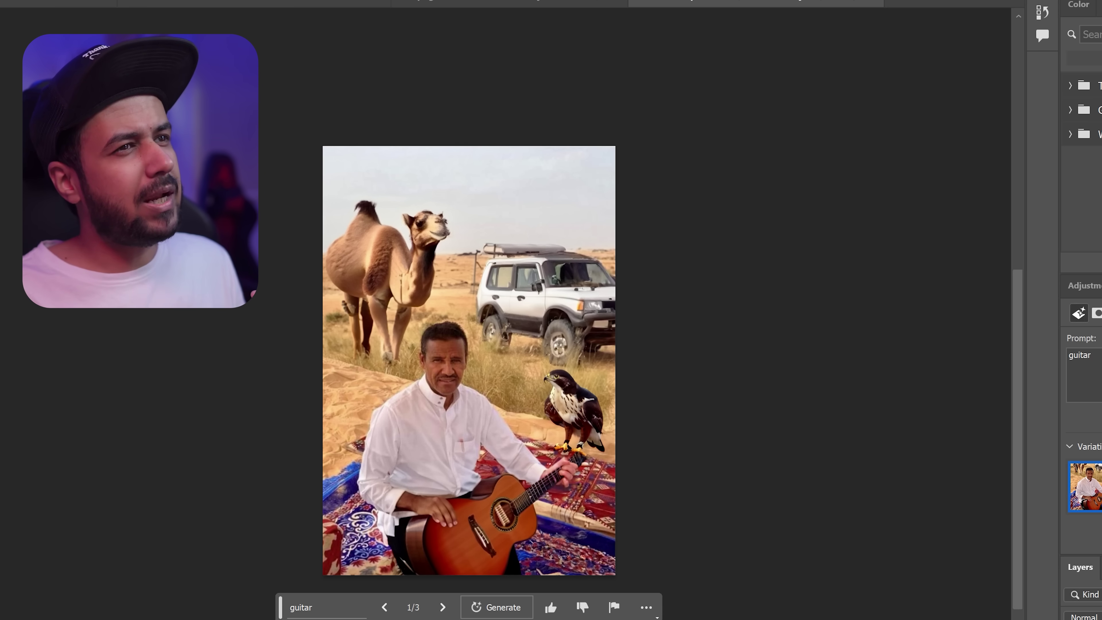
scroll(460, 551, "up", 3)
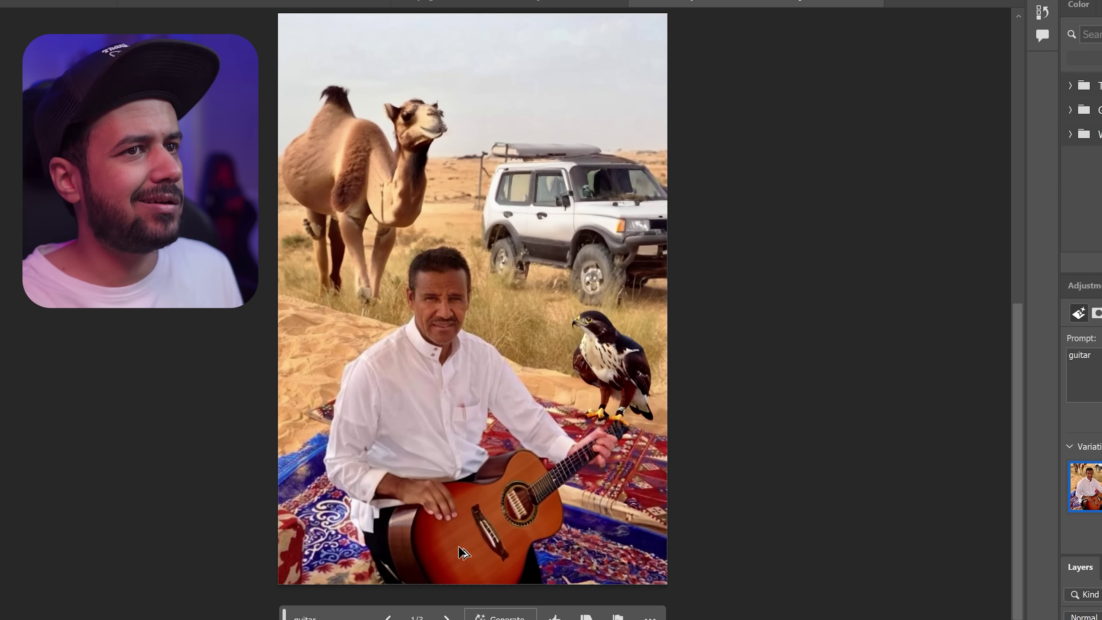
scroll(463, 553, "down", 3)
scroll(463, 552, "up", 1)
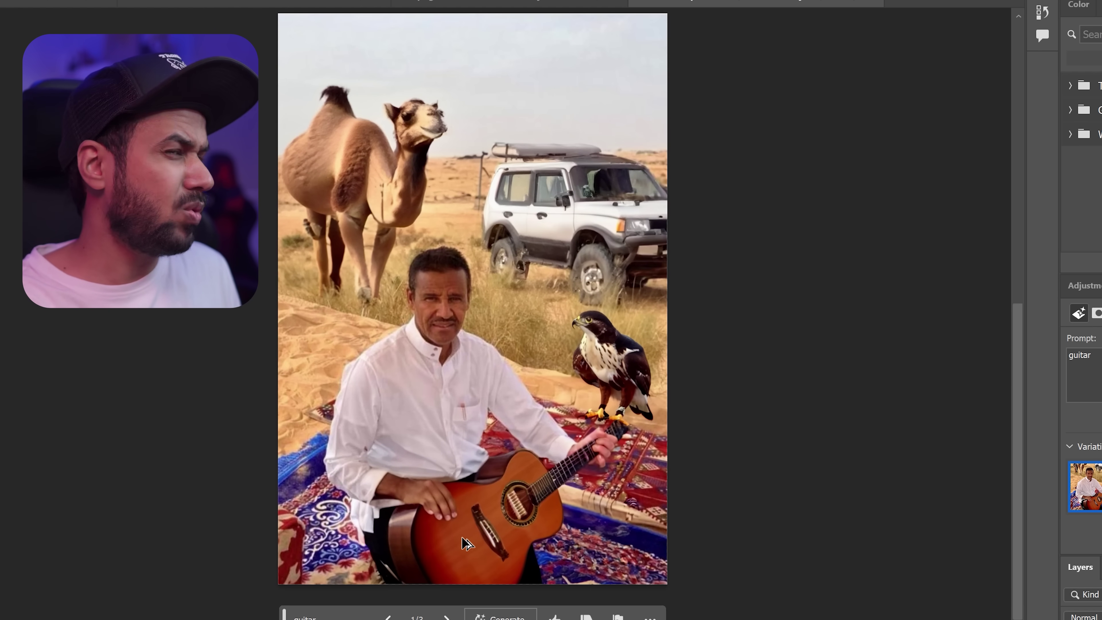